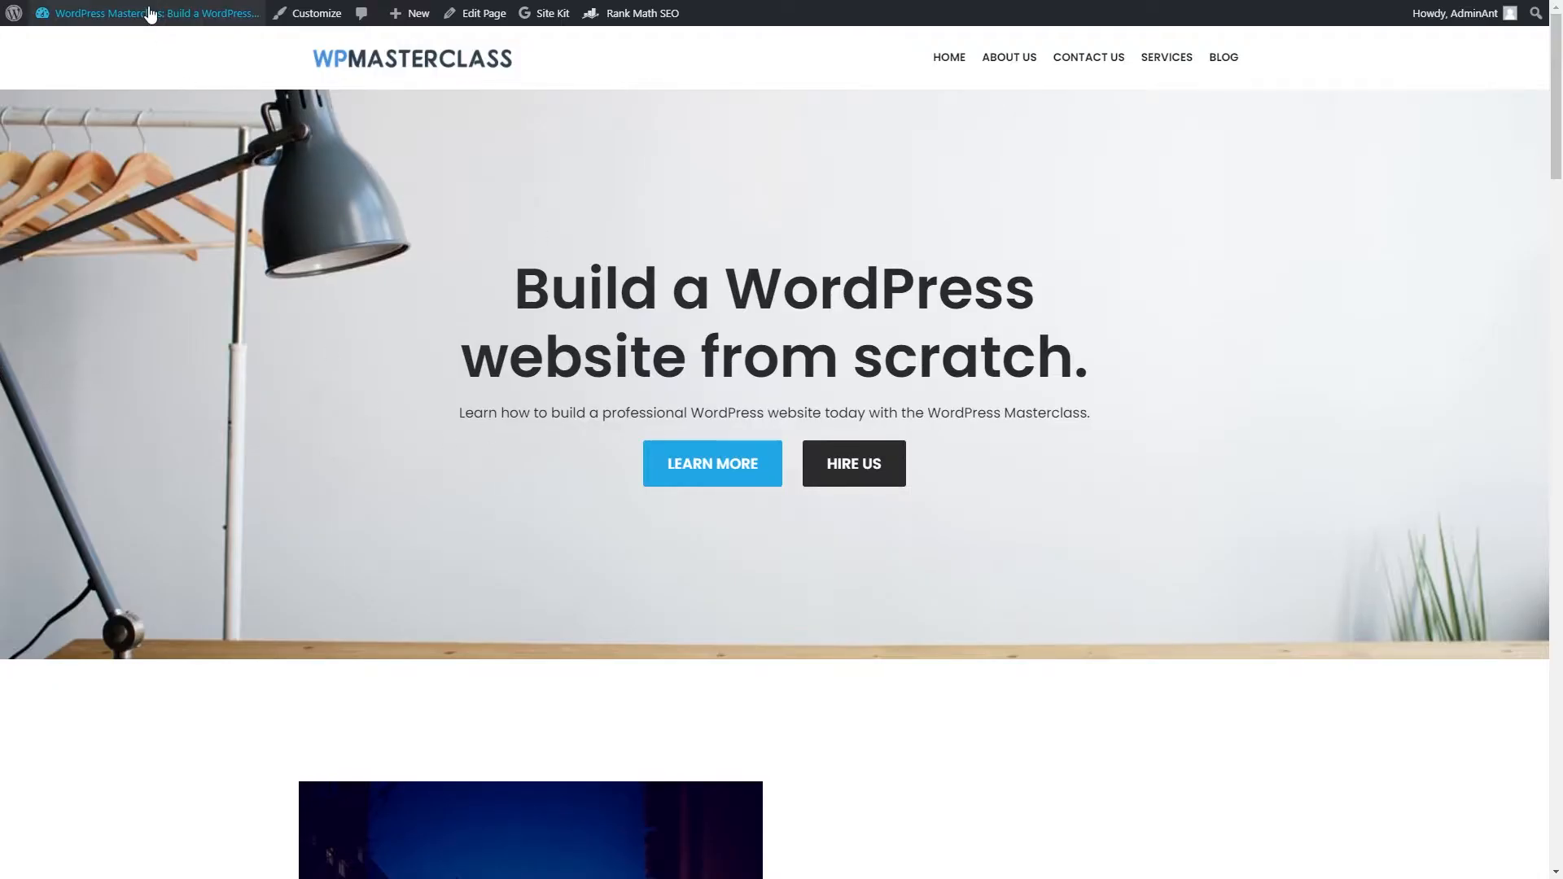
- Go to the site's admin dashboard and search for new plugins with the keyword "site offline"
mouse_move(145, 14)
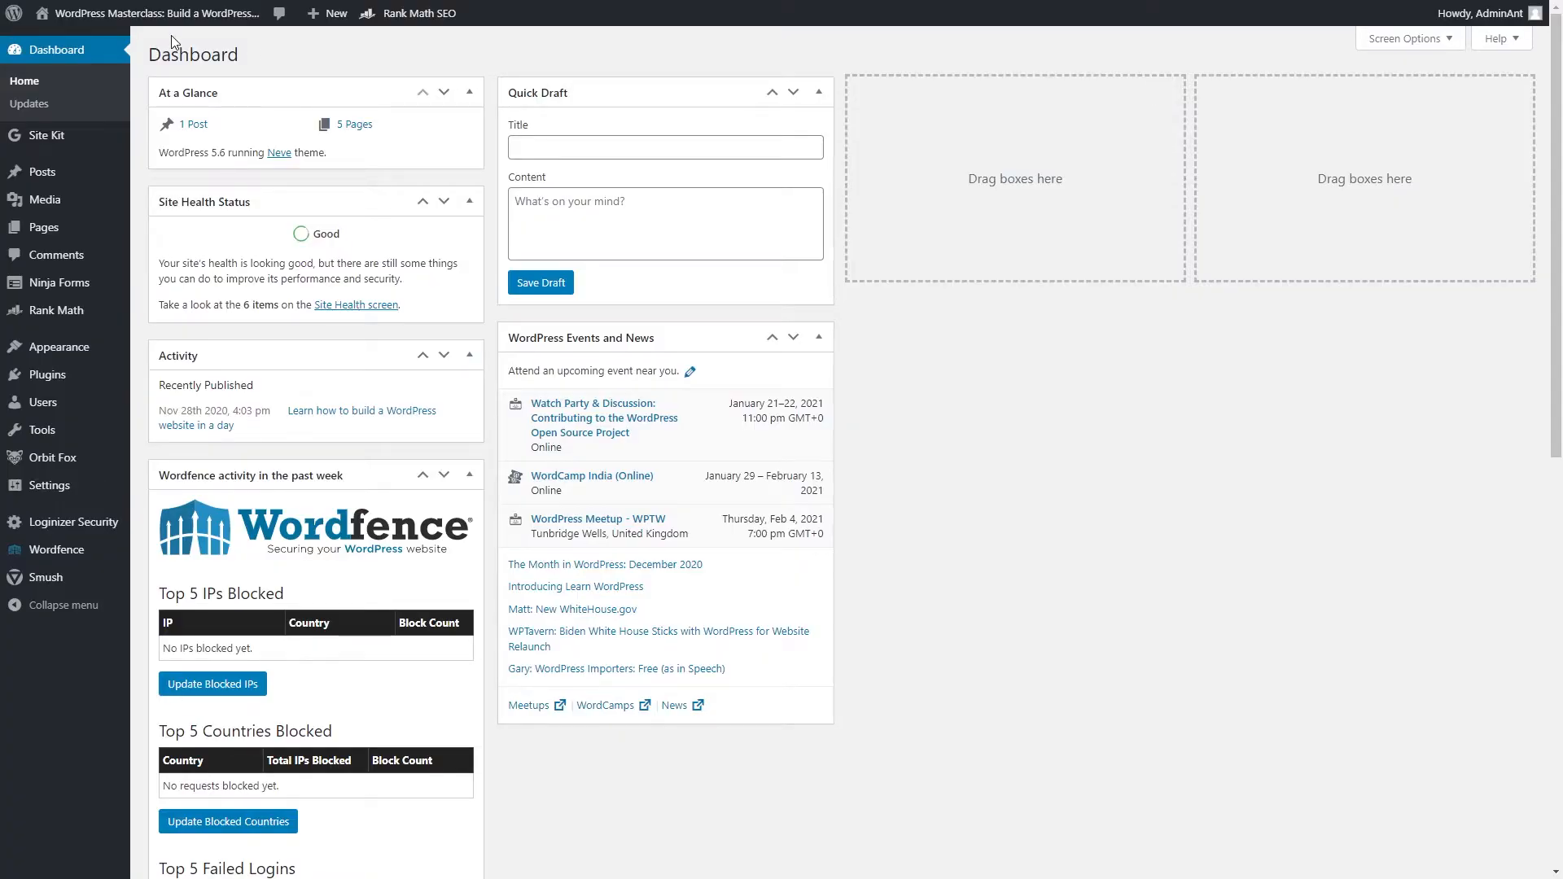
mouse_move(67, 381)
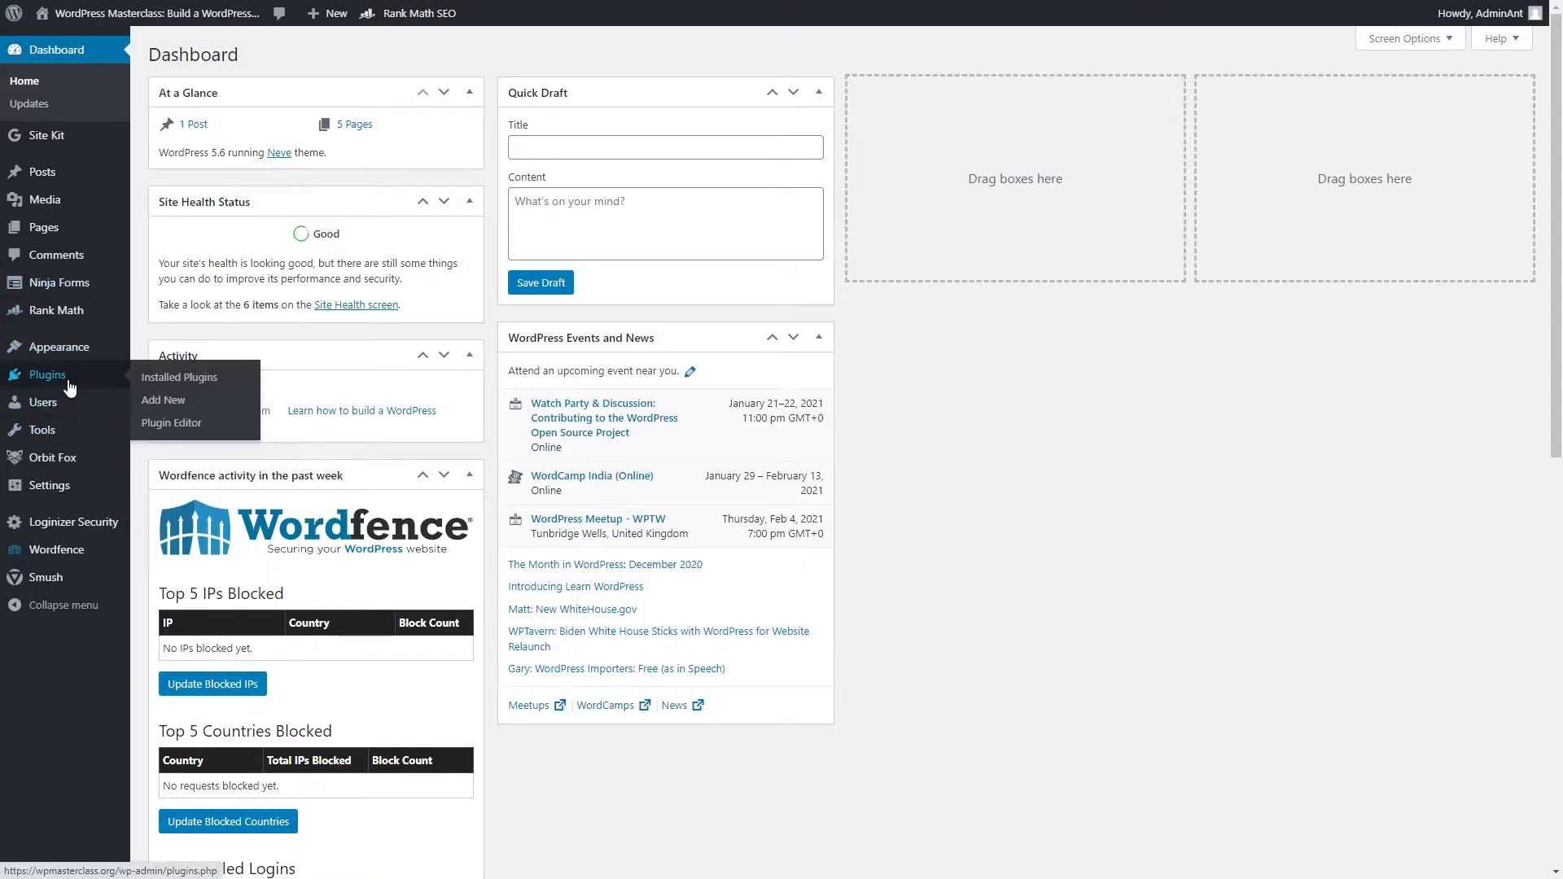
click(165, 401)
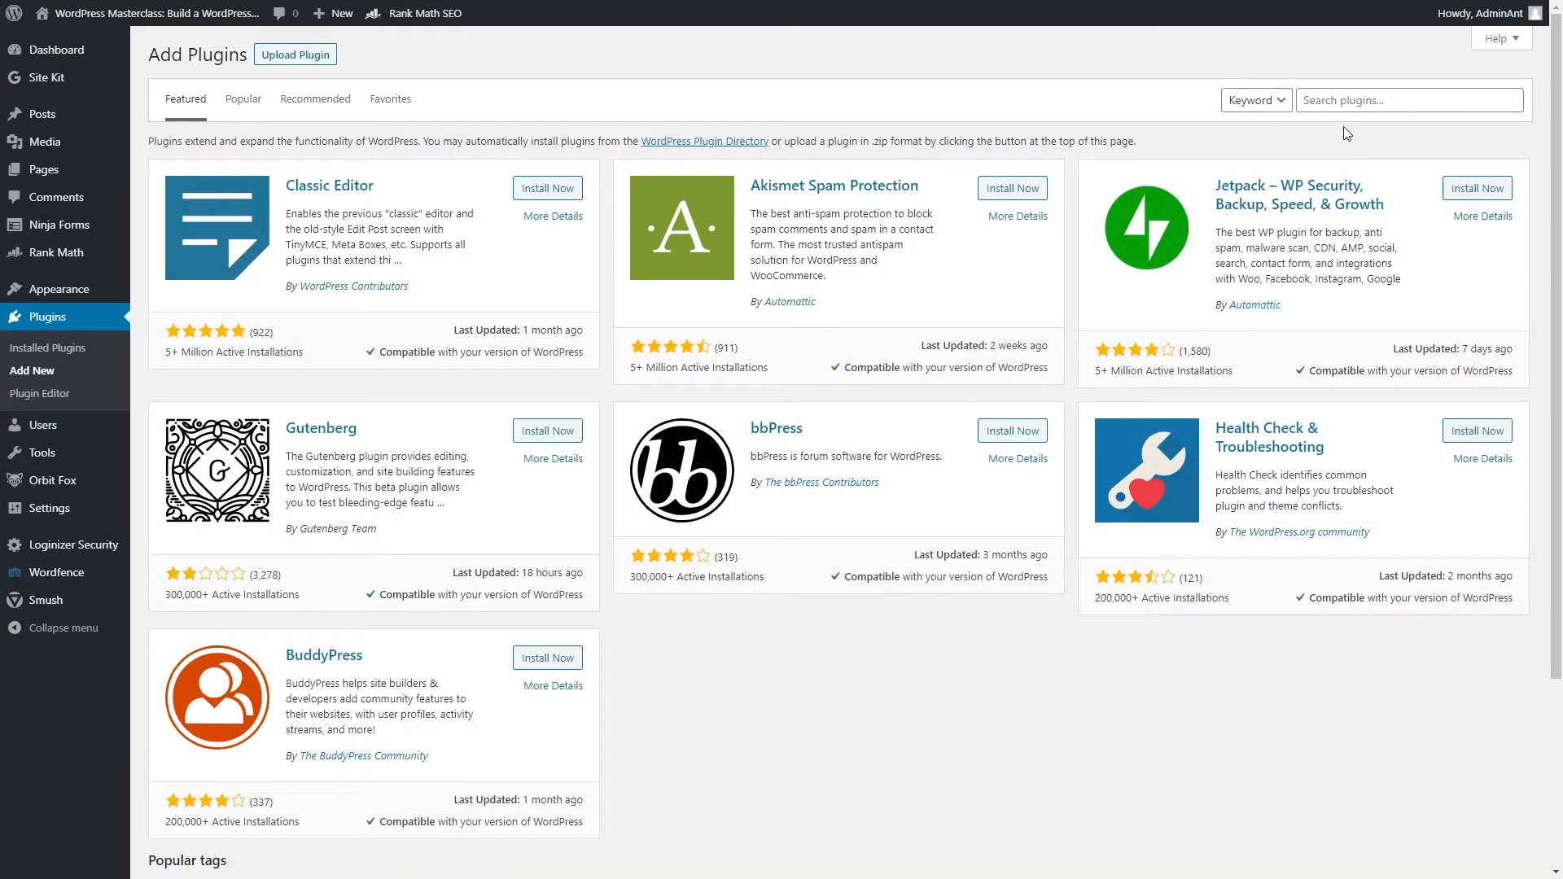
click(1350, 101)
text(site)
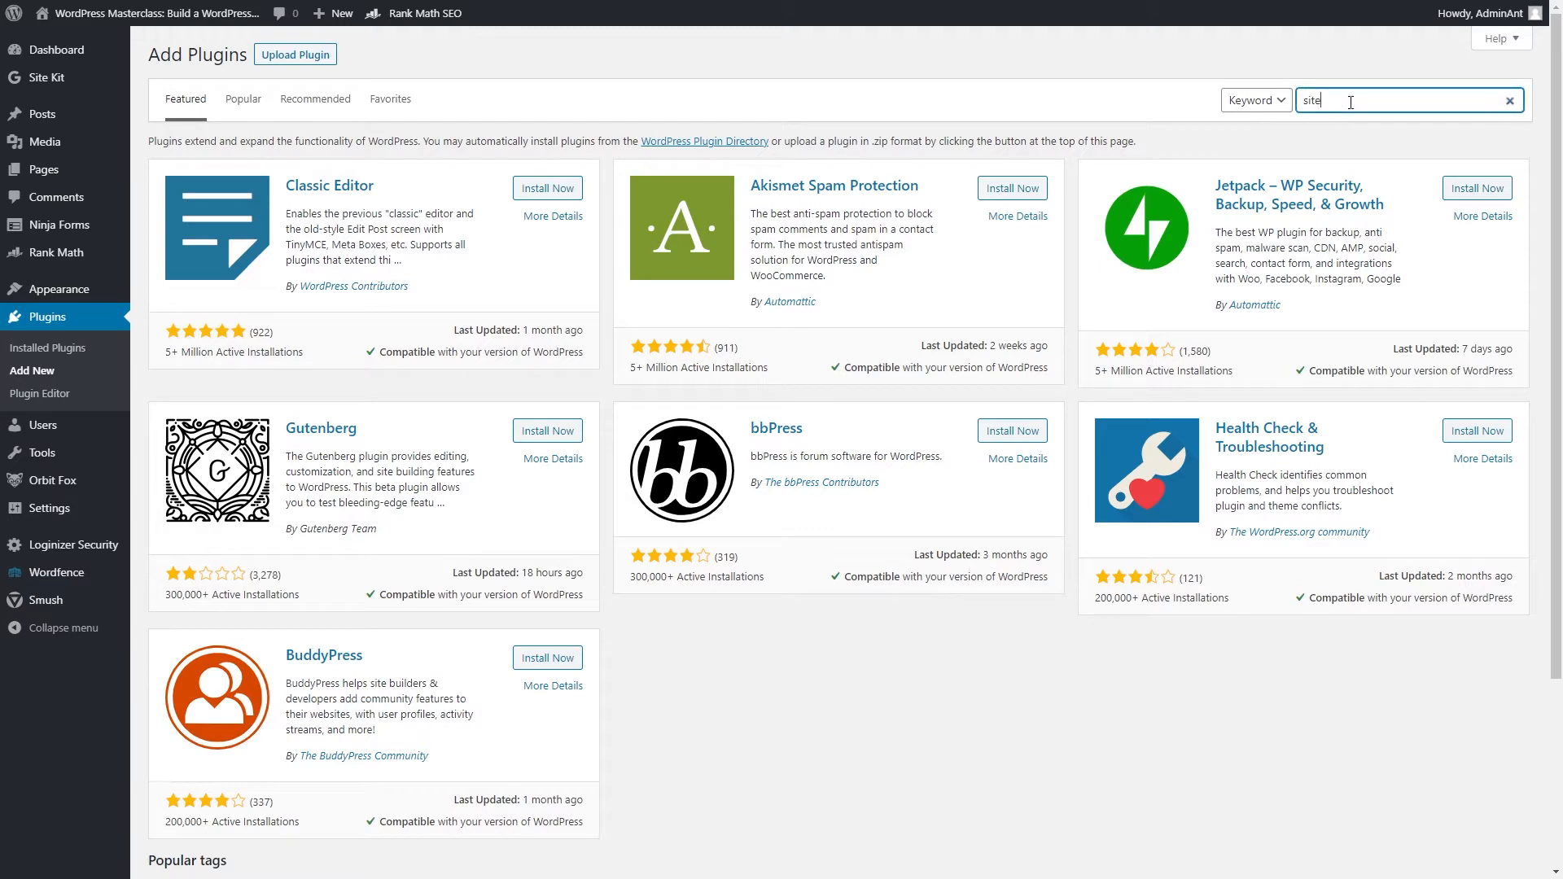
text( offline)
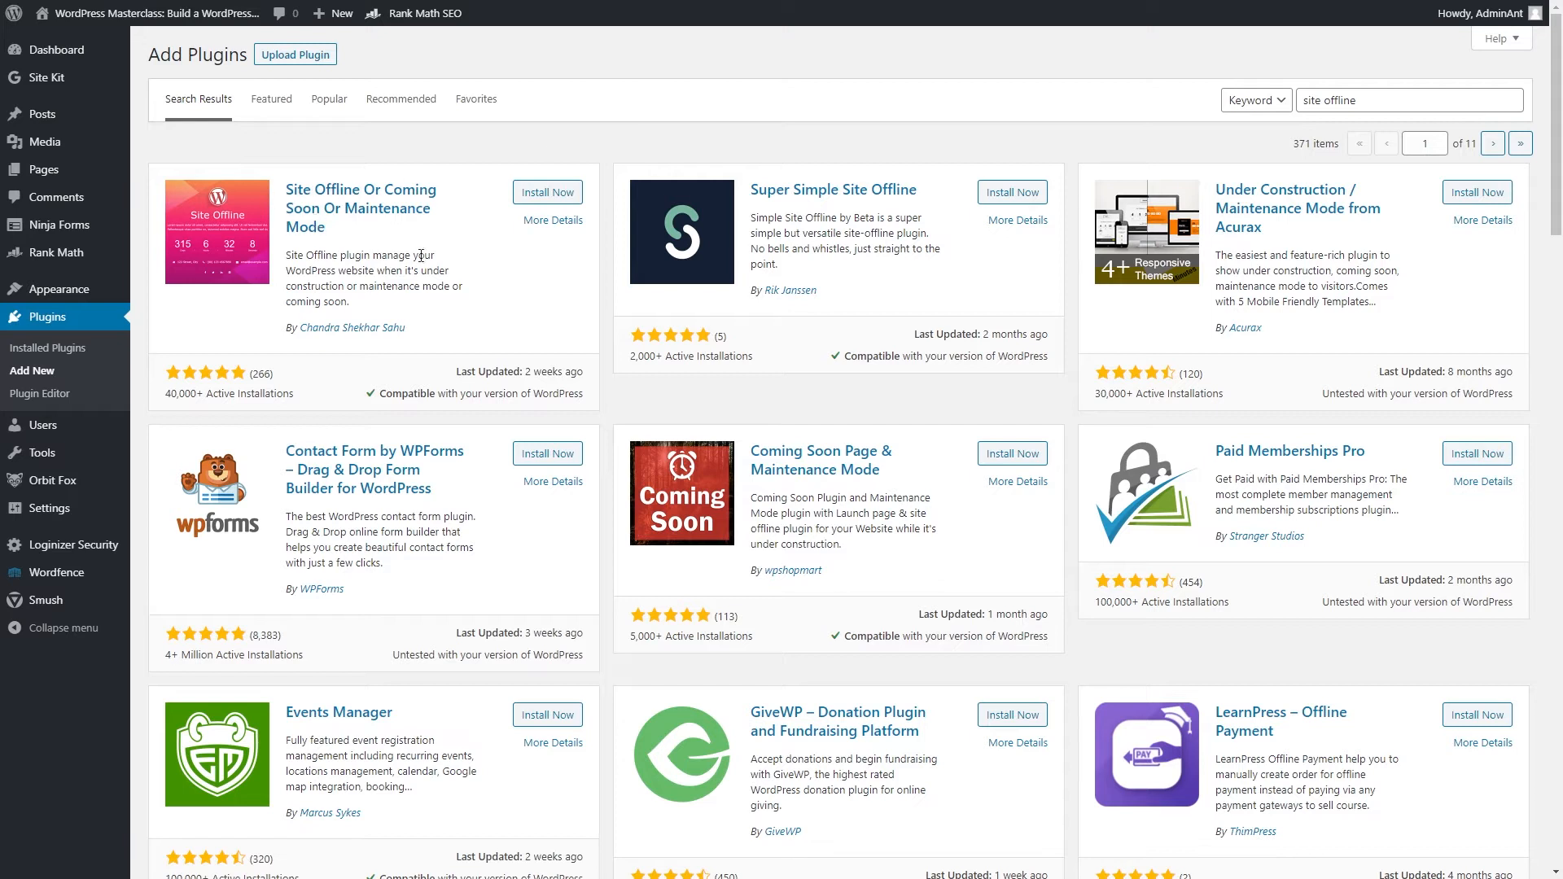
- Install and activate the "Site Offline Or Coming Soon Or Maintenance Mode" plugin and open its settings page
click(562, 198)
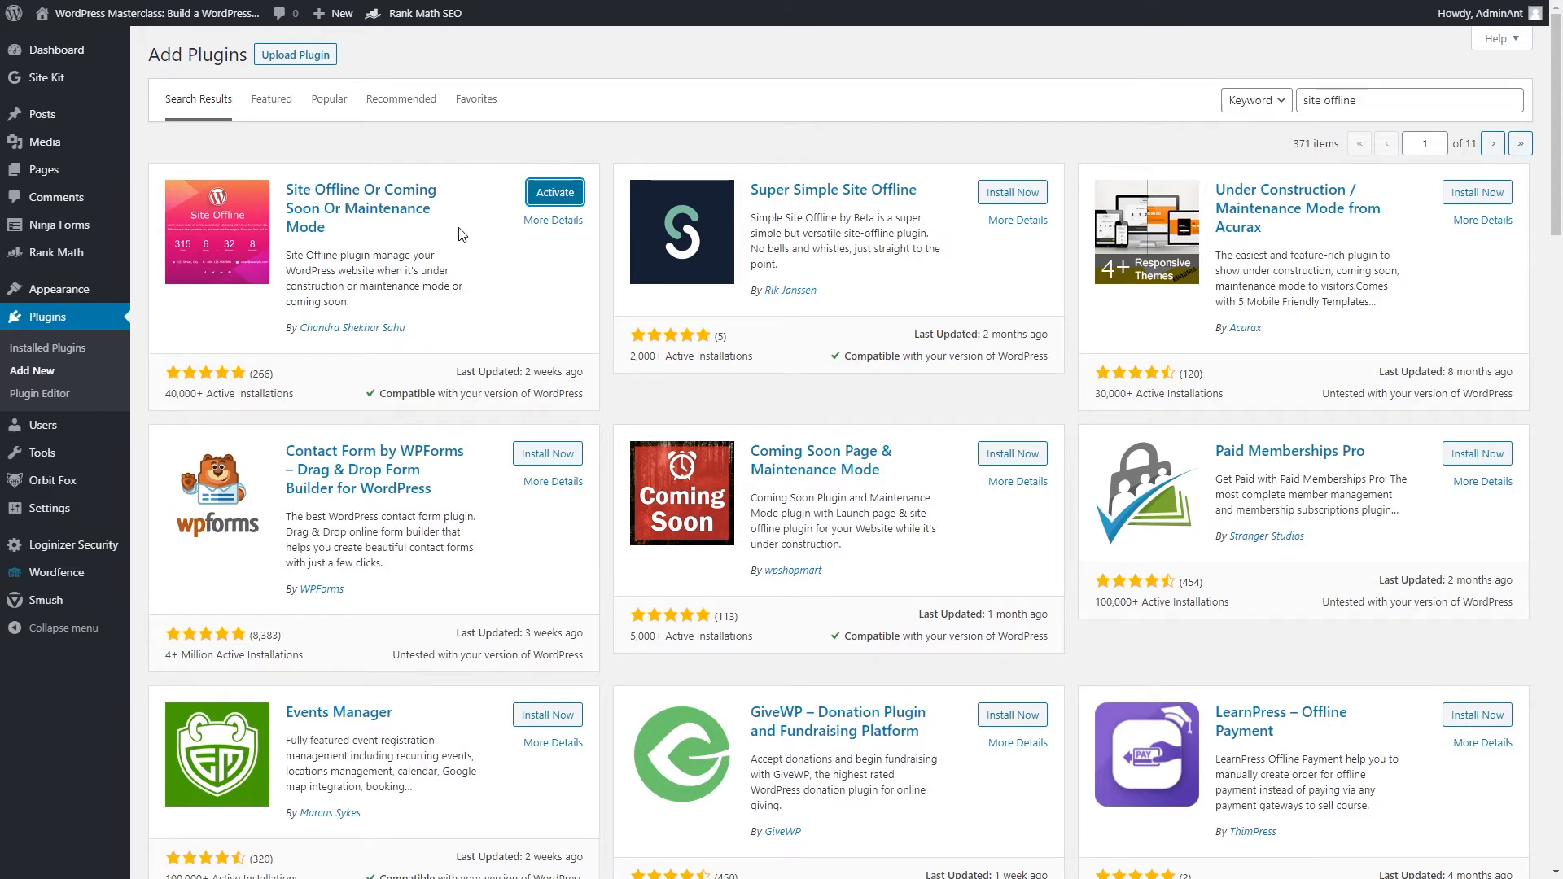
click(555, 192)
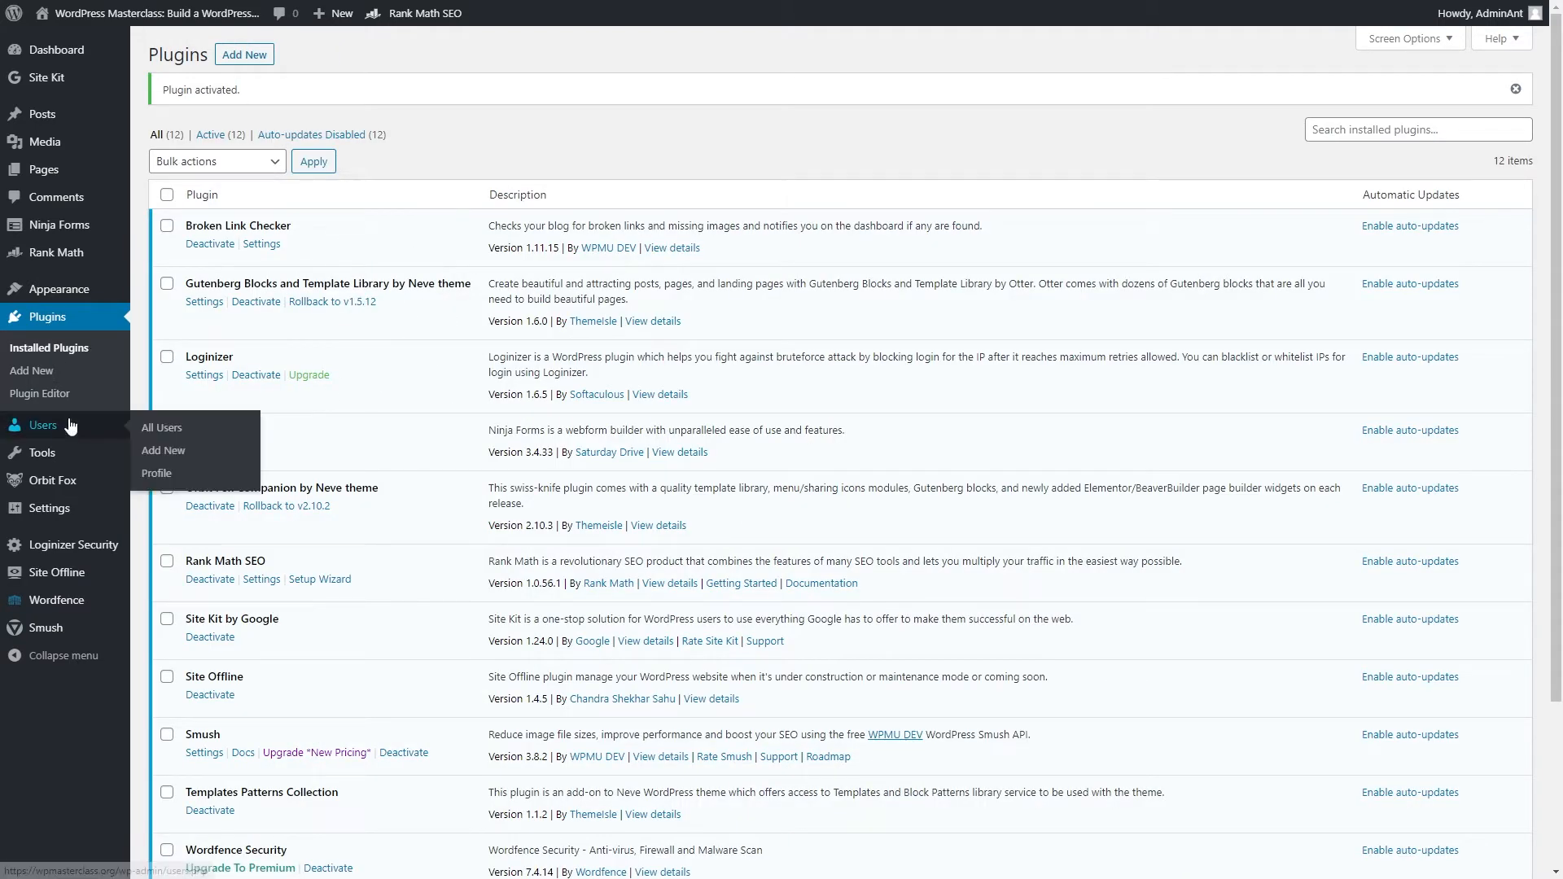
click(61, 575)
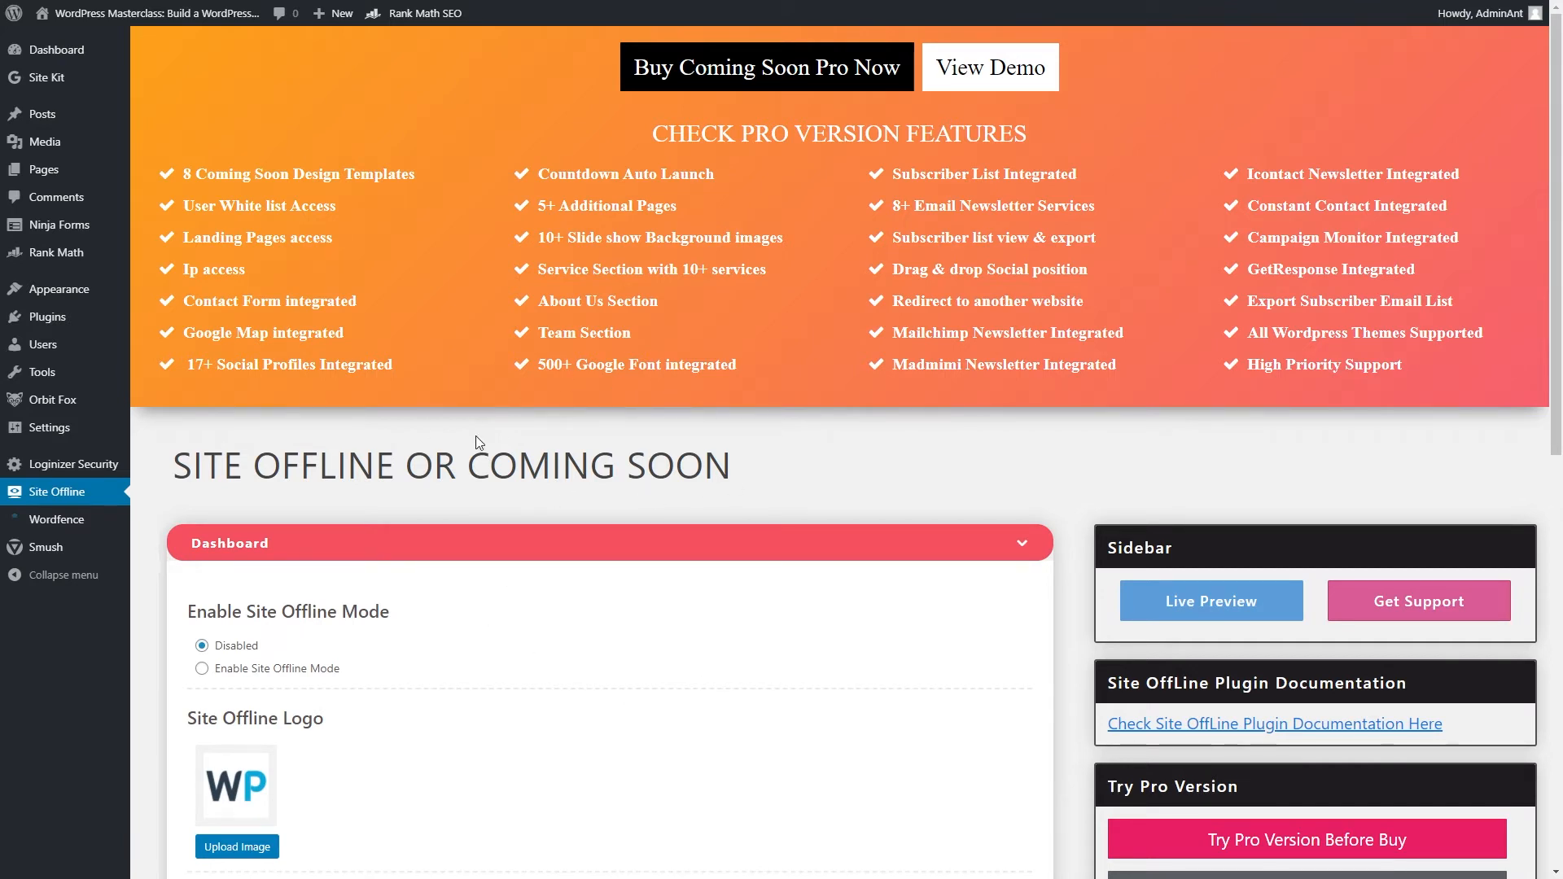
- Examine the plugin's Dashboard section, covering the offline mode, logo, headline and description settings
scroll(478, 442, down, 3)
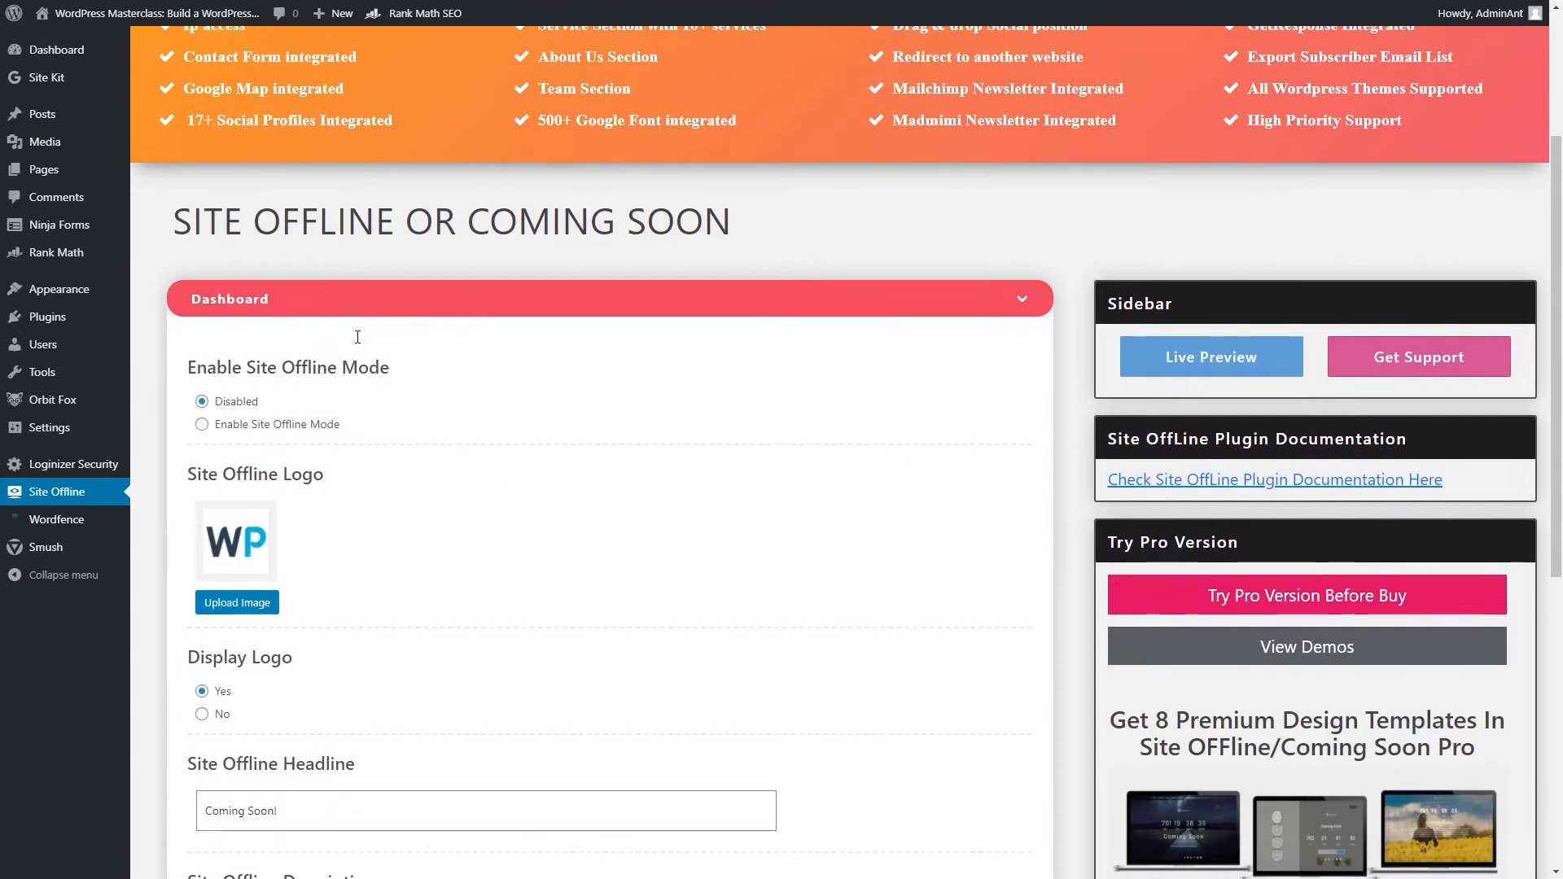
click(274, 305)
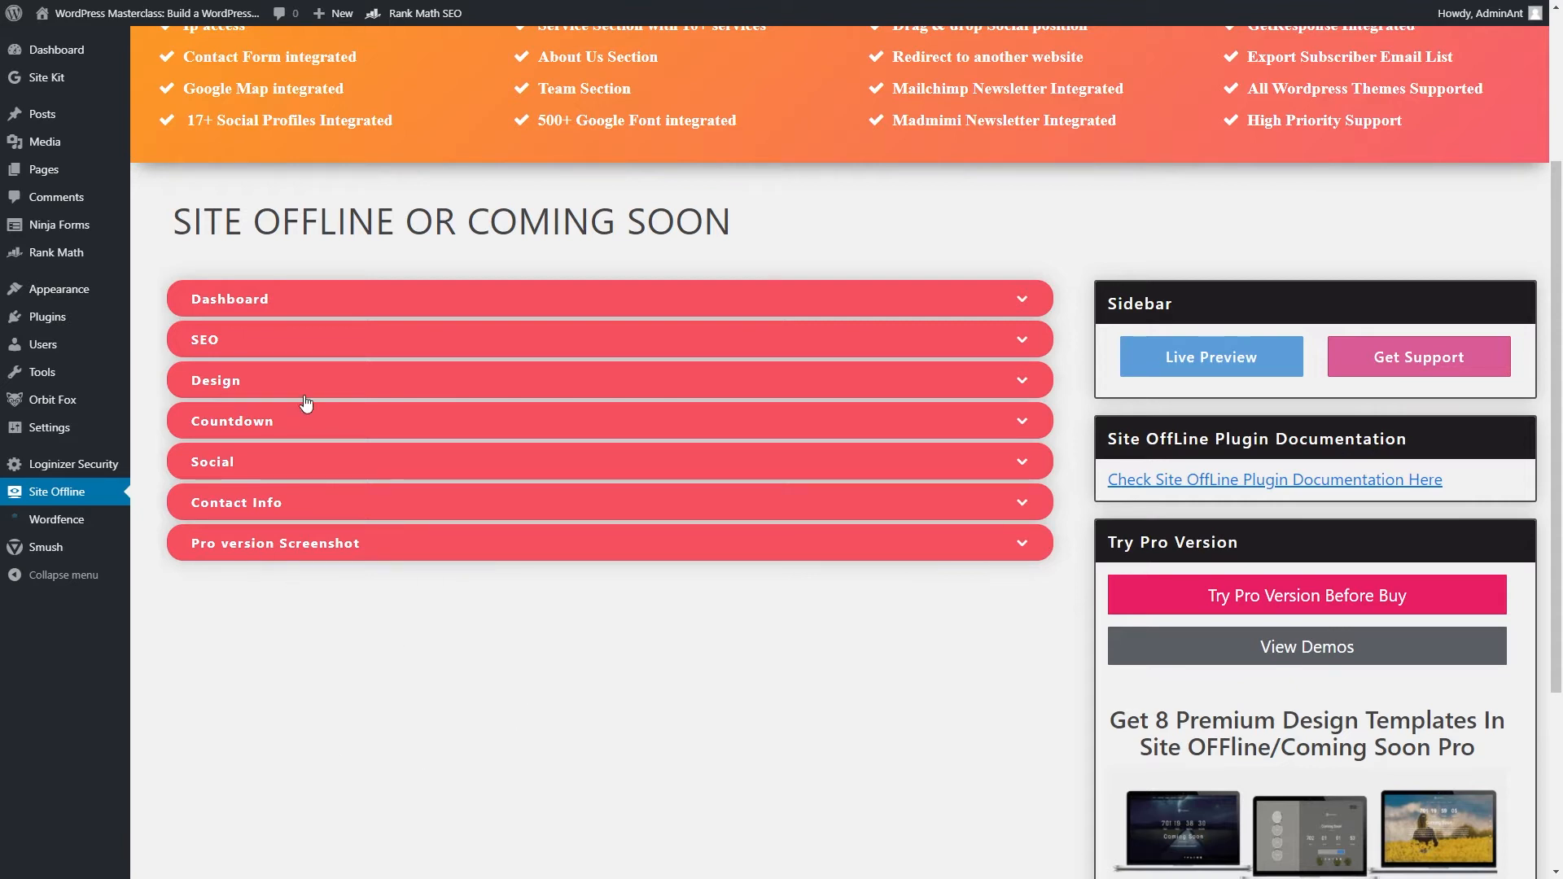
click(255, 302)
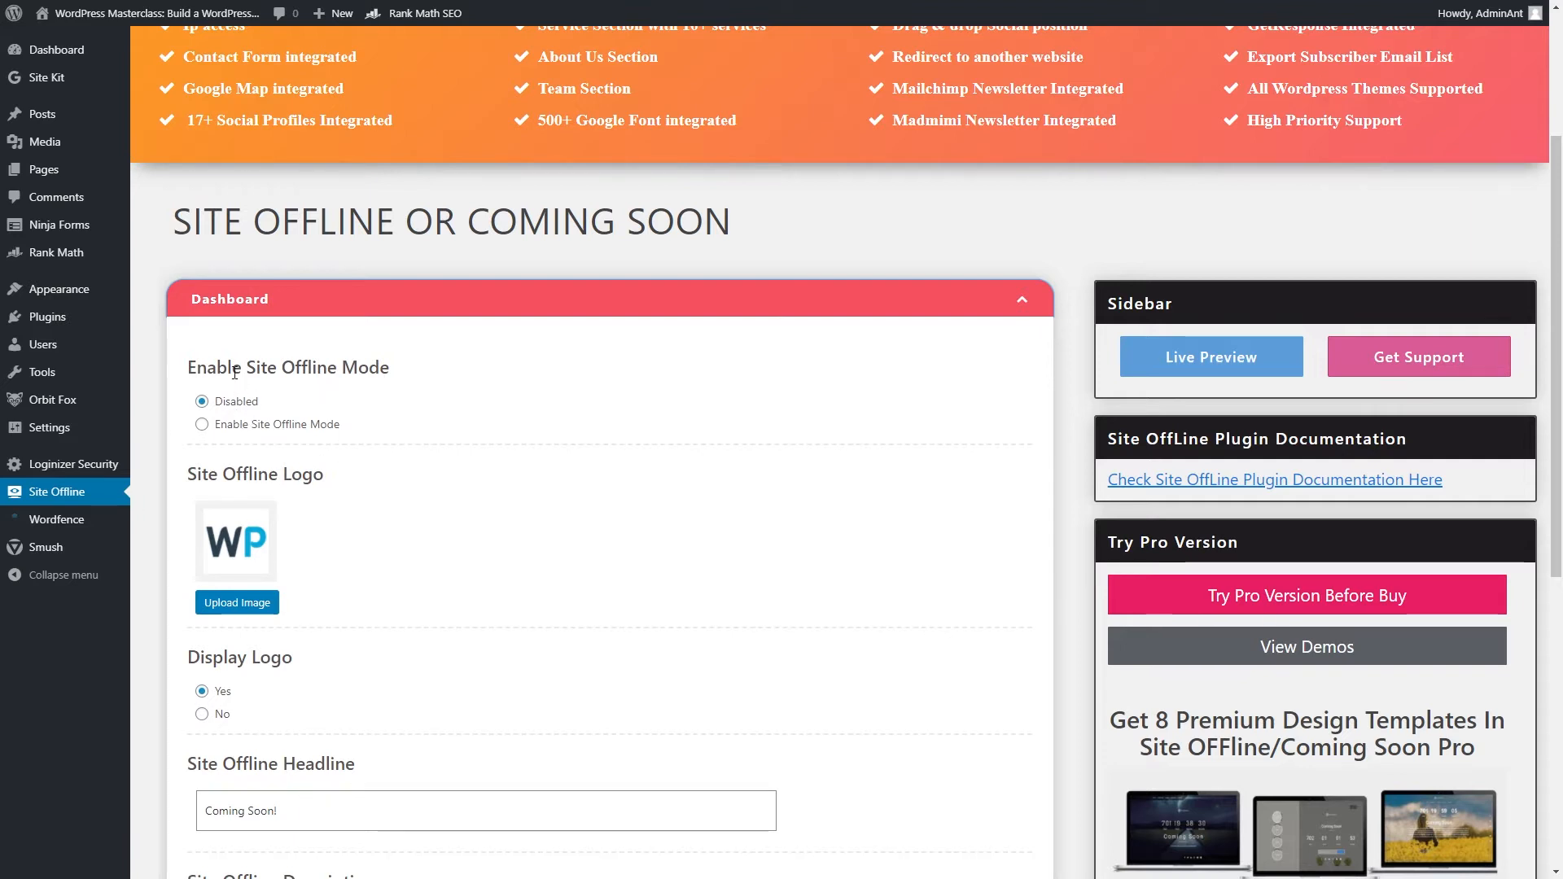
drag(196, 367, 359, 367)
click(358, 367)
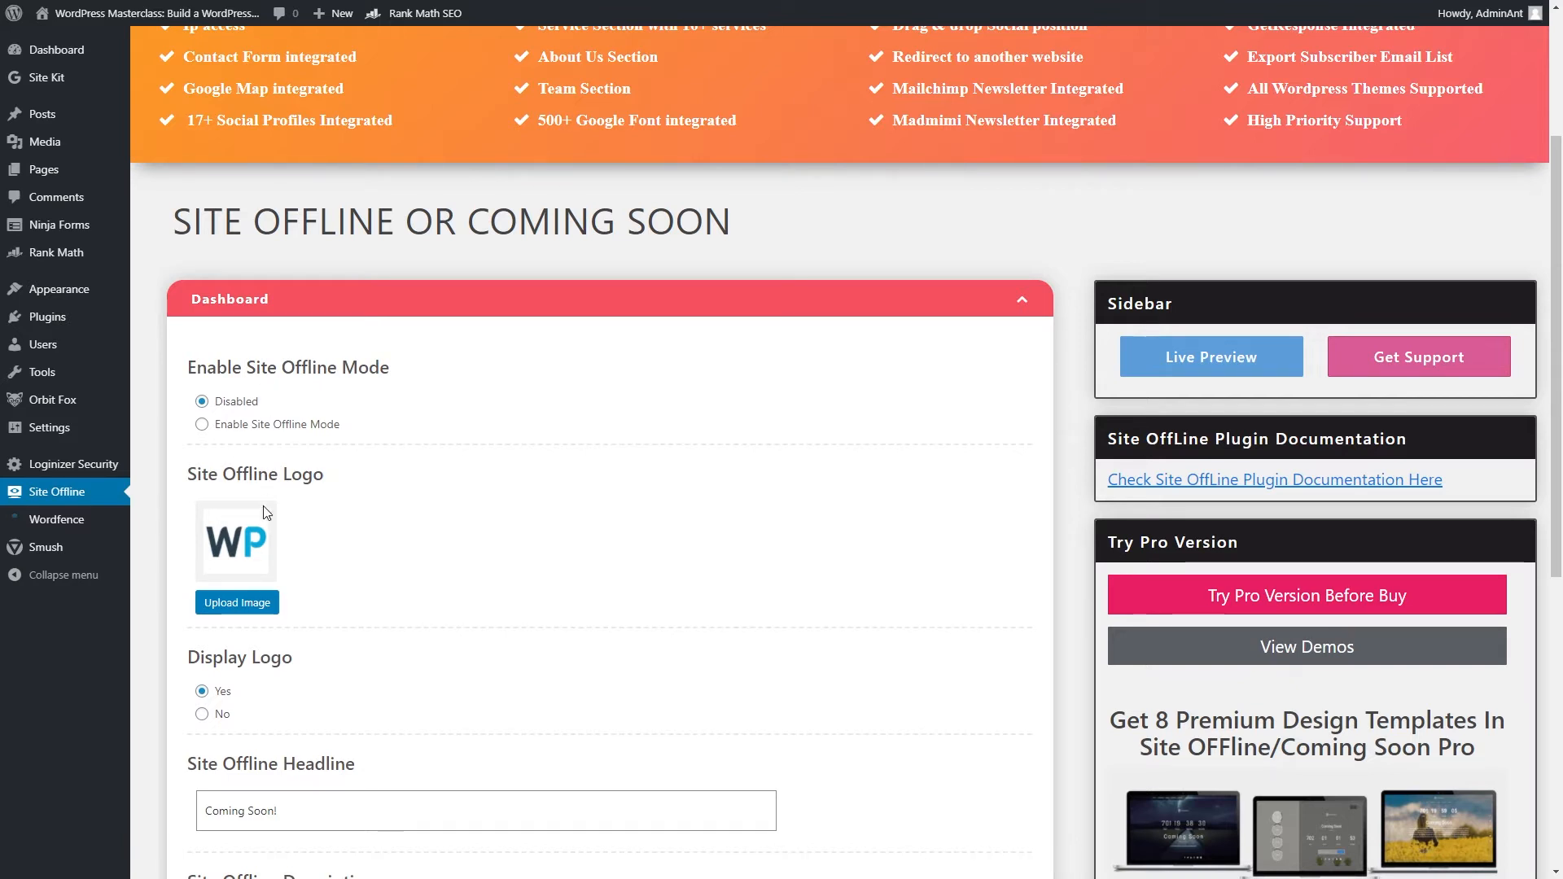
scroll(261, 511, down, 2)
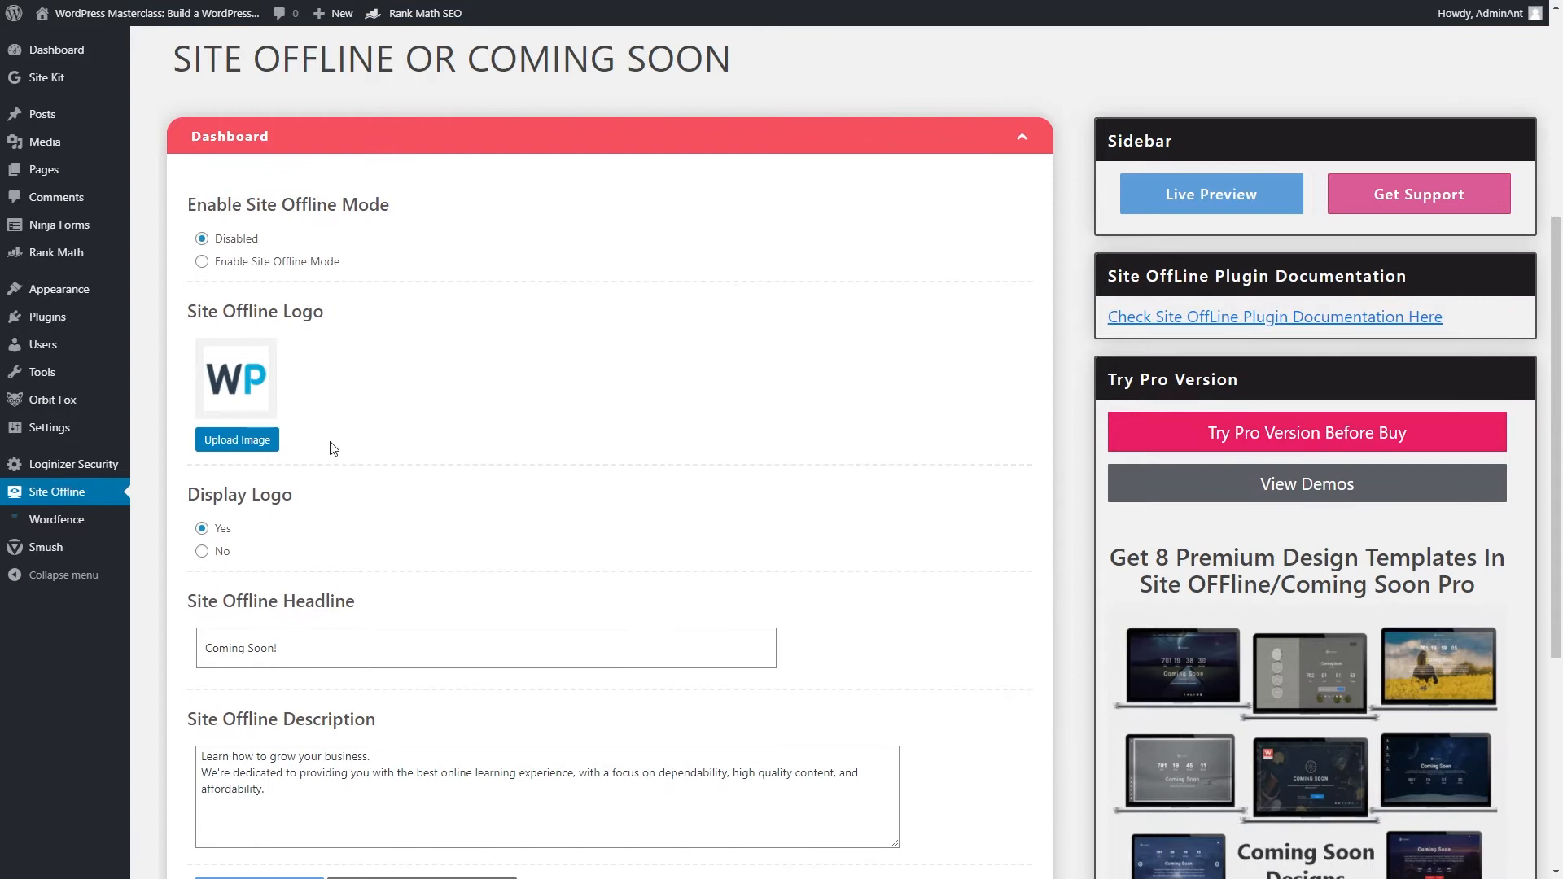
scroll(242, 379, down, 1)
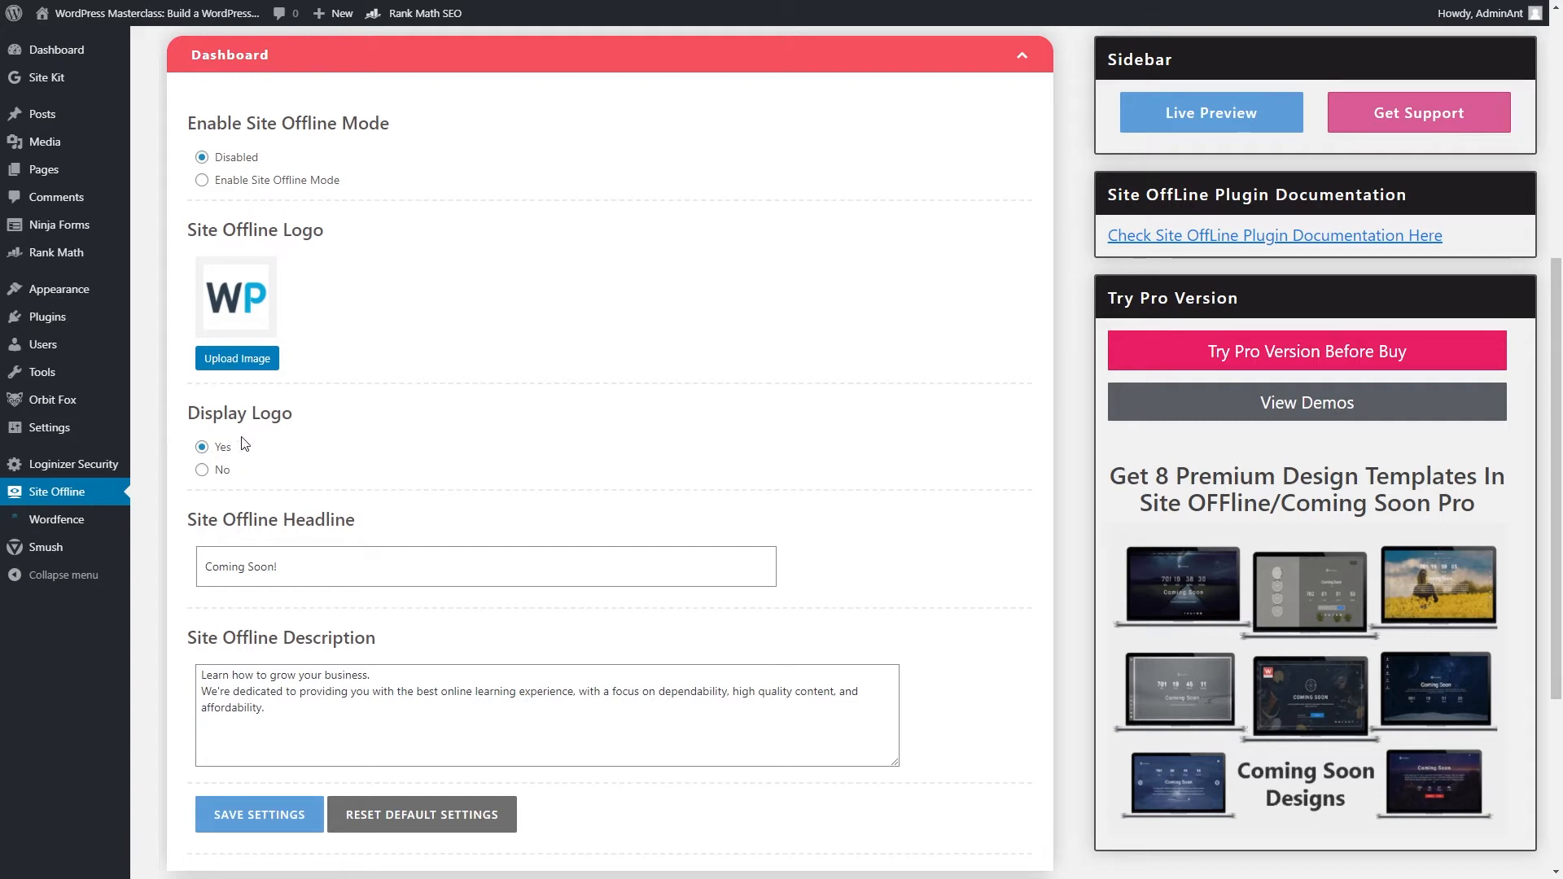
scroll(234, 438, down, 3)
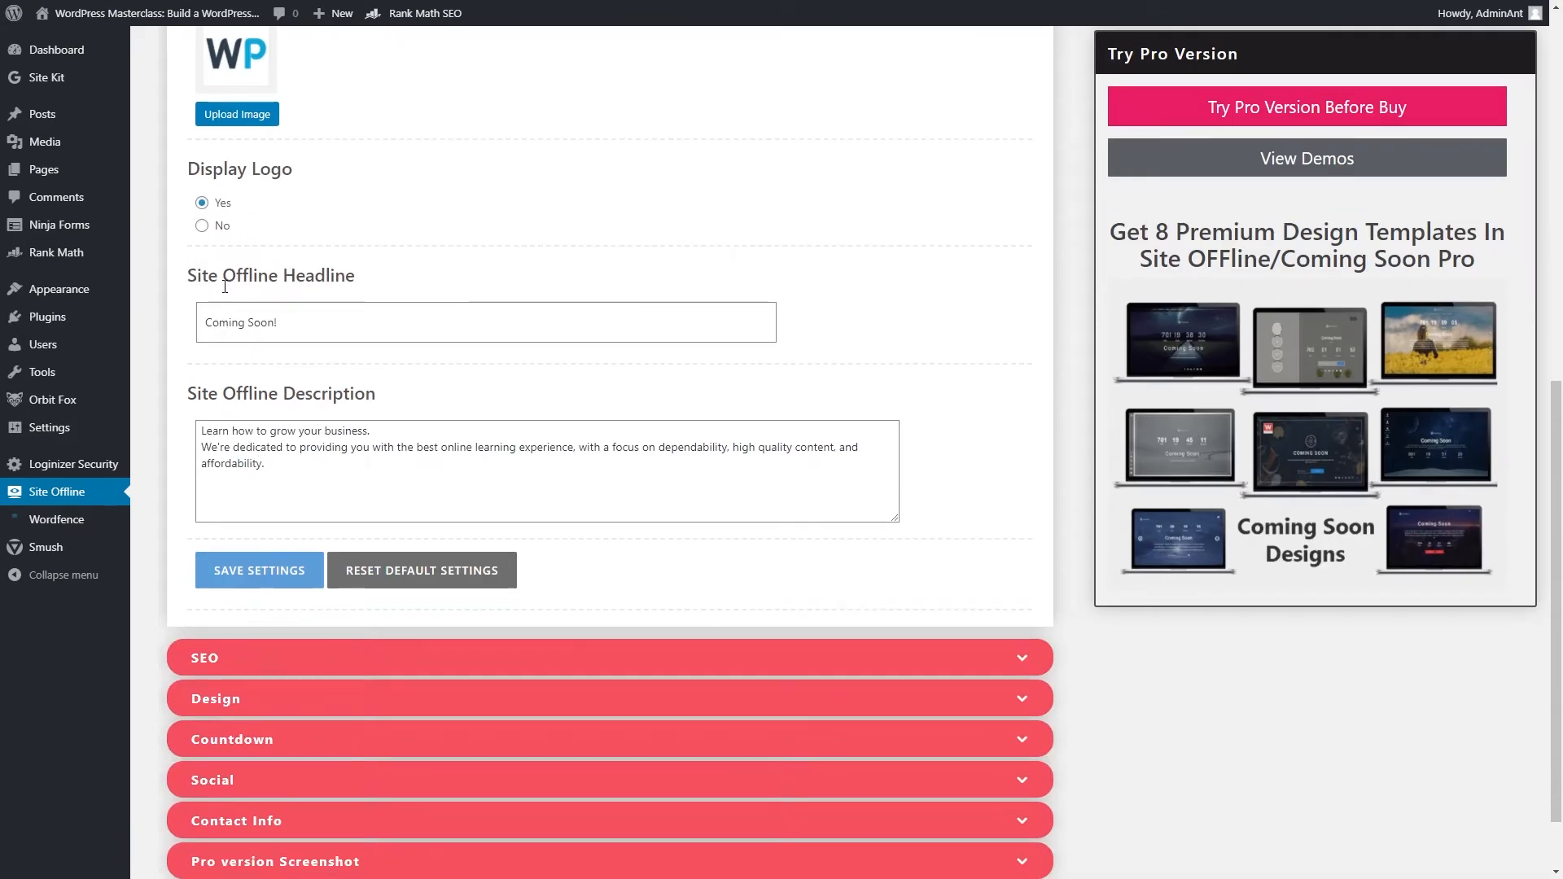
drag(223, 276, 373, 289)
drag(255, 402, 424, 392)
click(352, 396)
triple_click(296, 322)
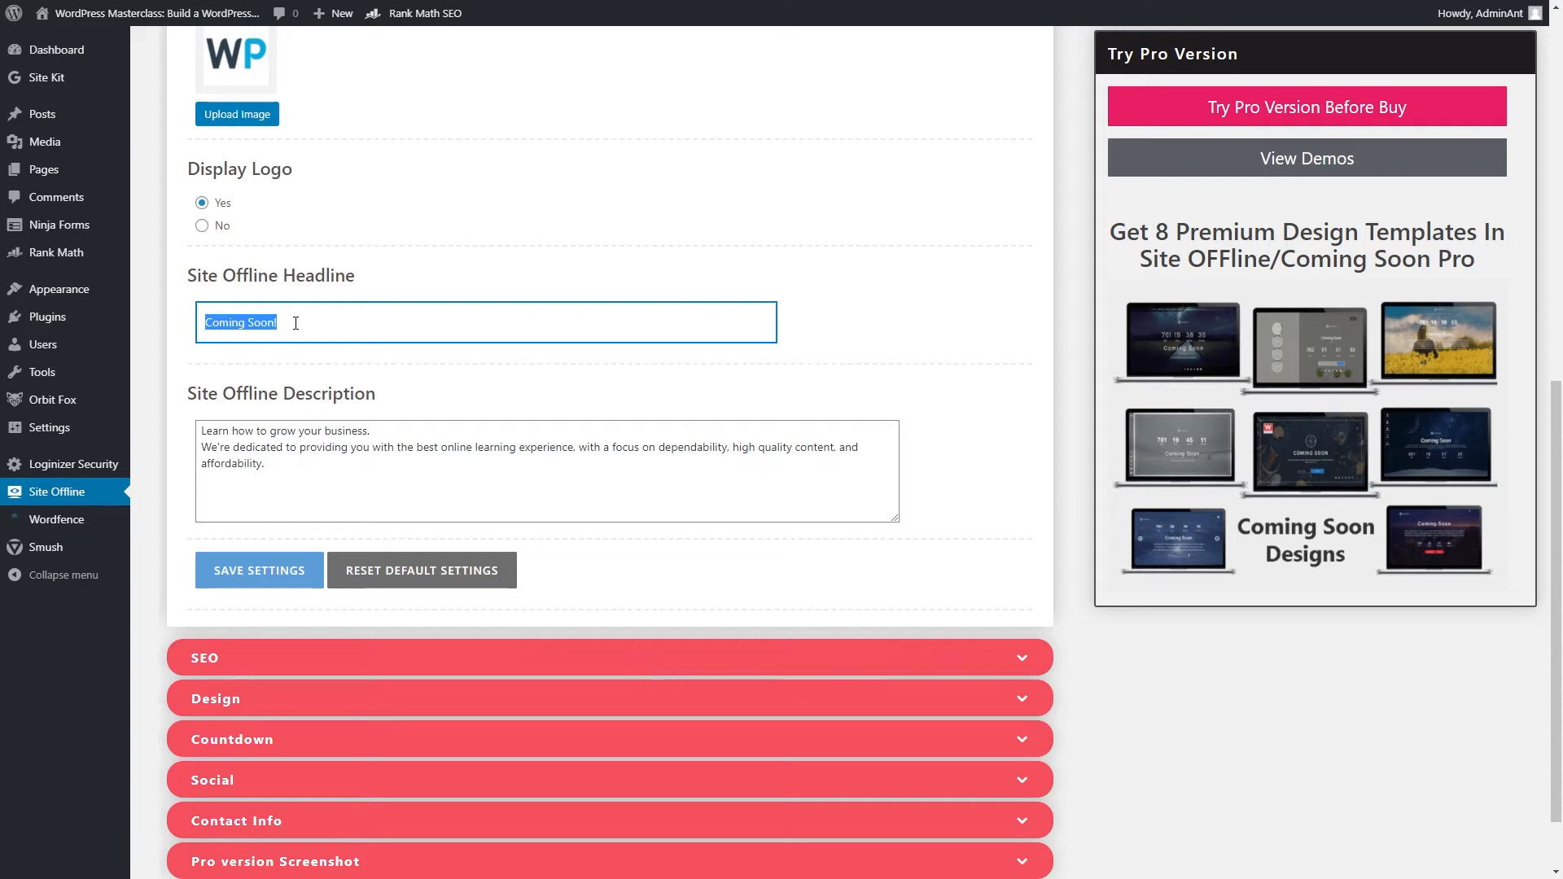
click(332, 442)
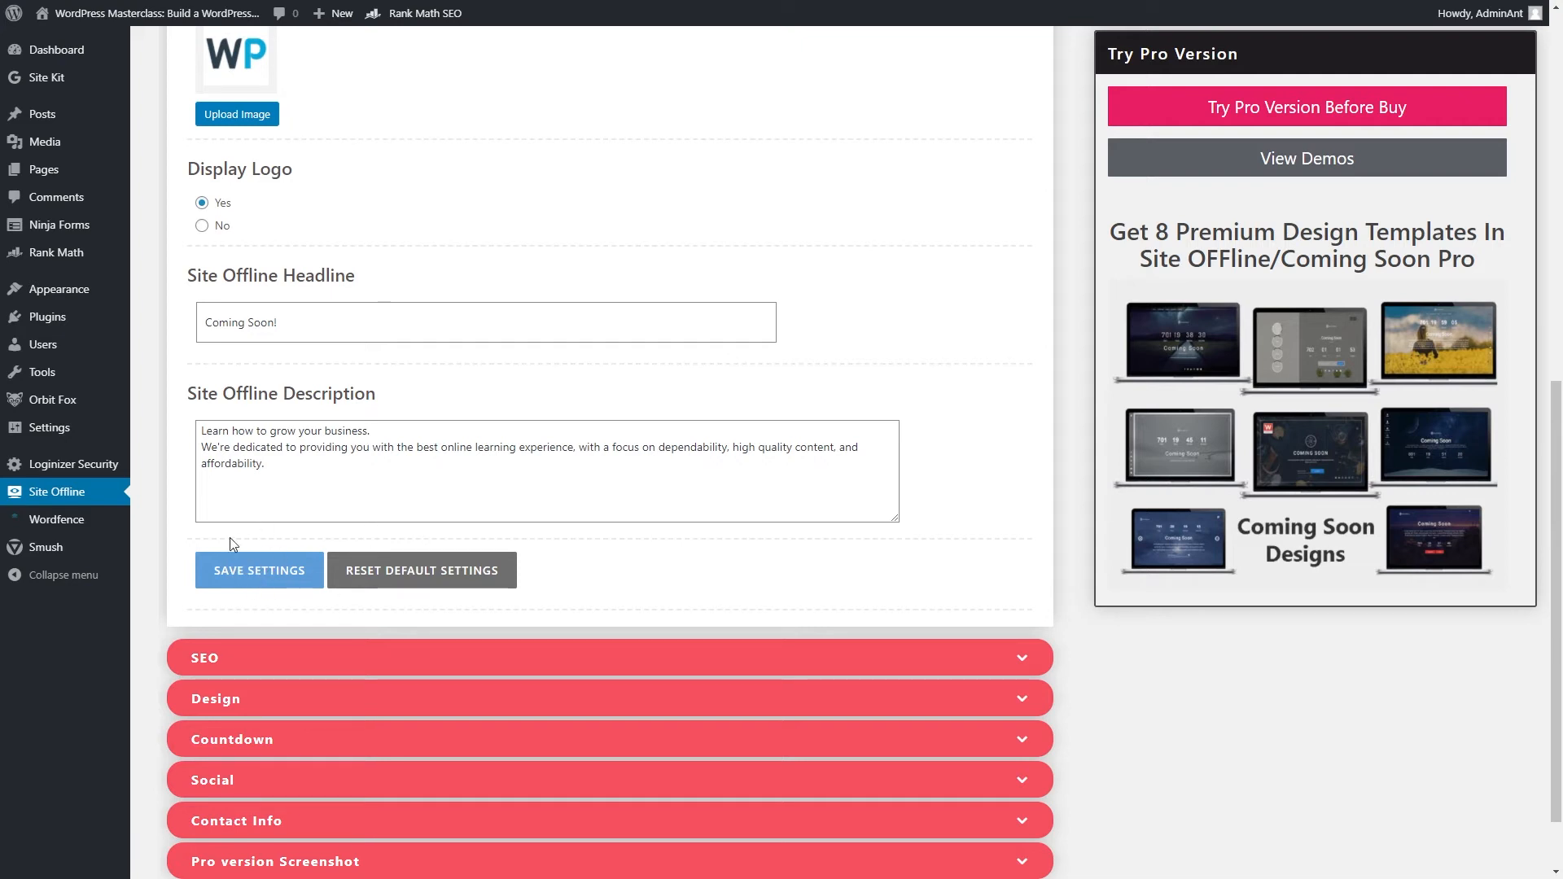
- Examine the SEO section's favicon, title, description and Google Analytics script fields
click(236, 661)
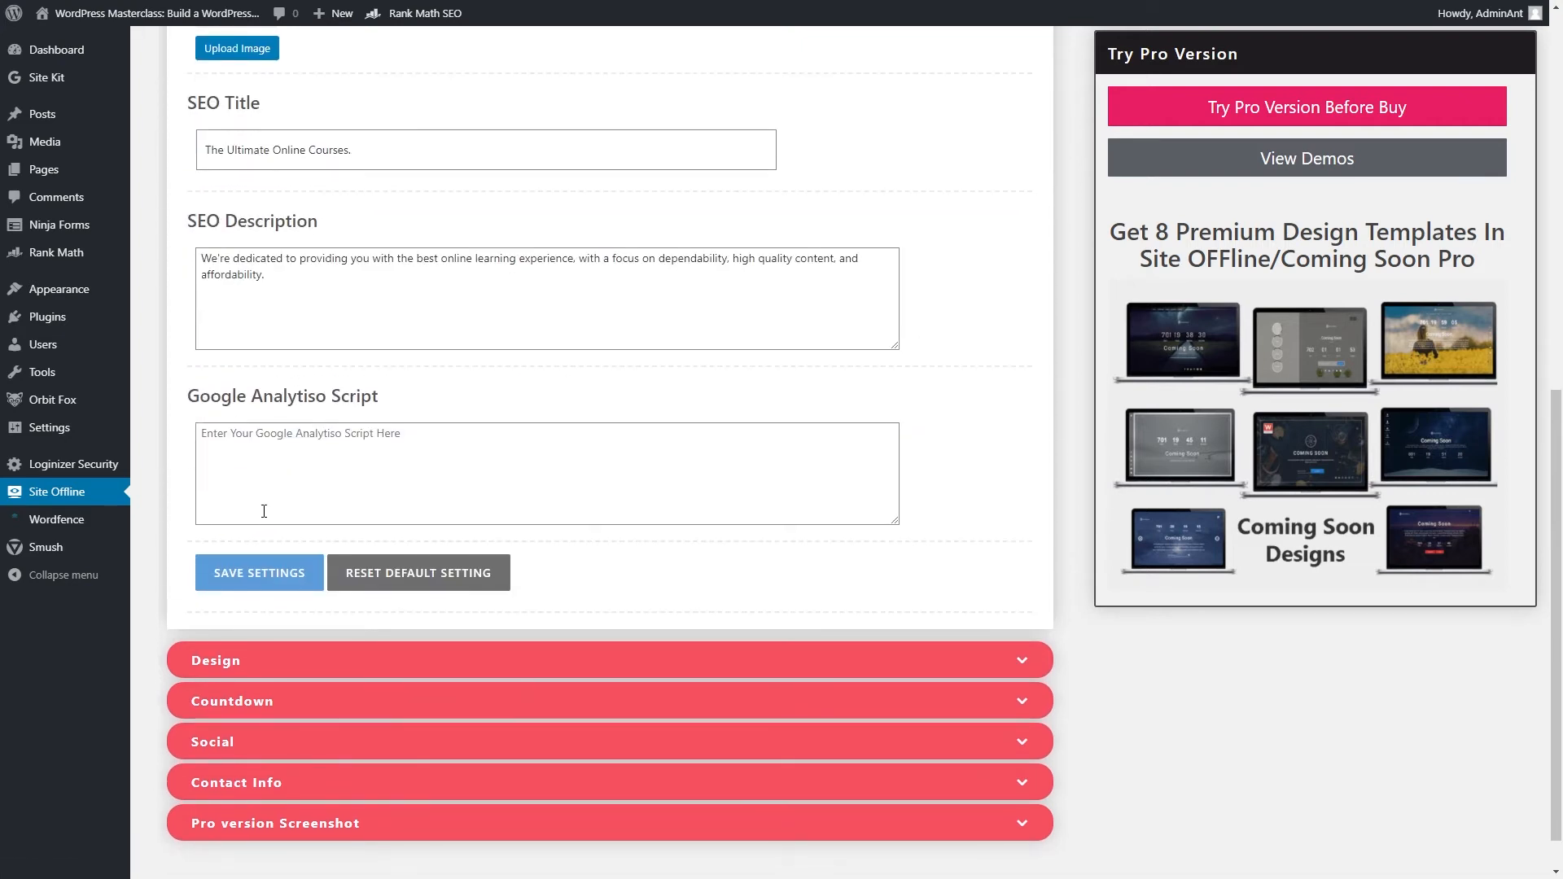
scroll(247, 241, up, 1)
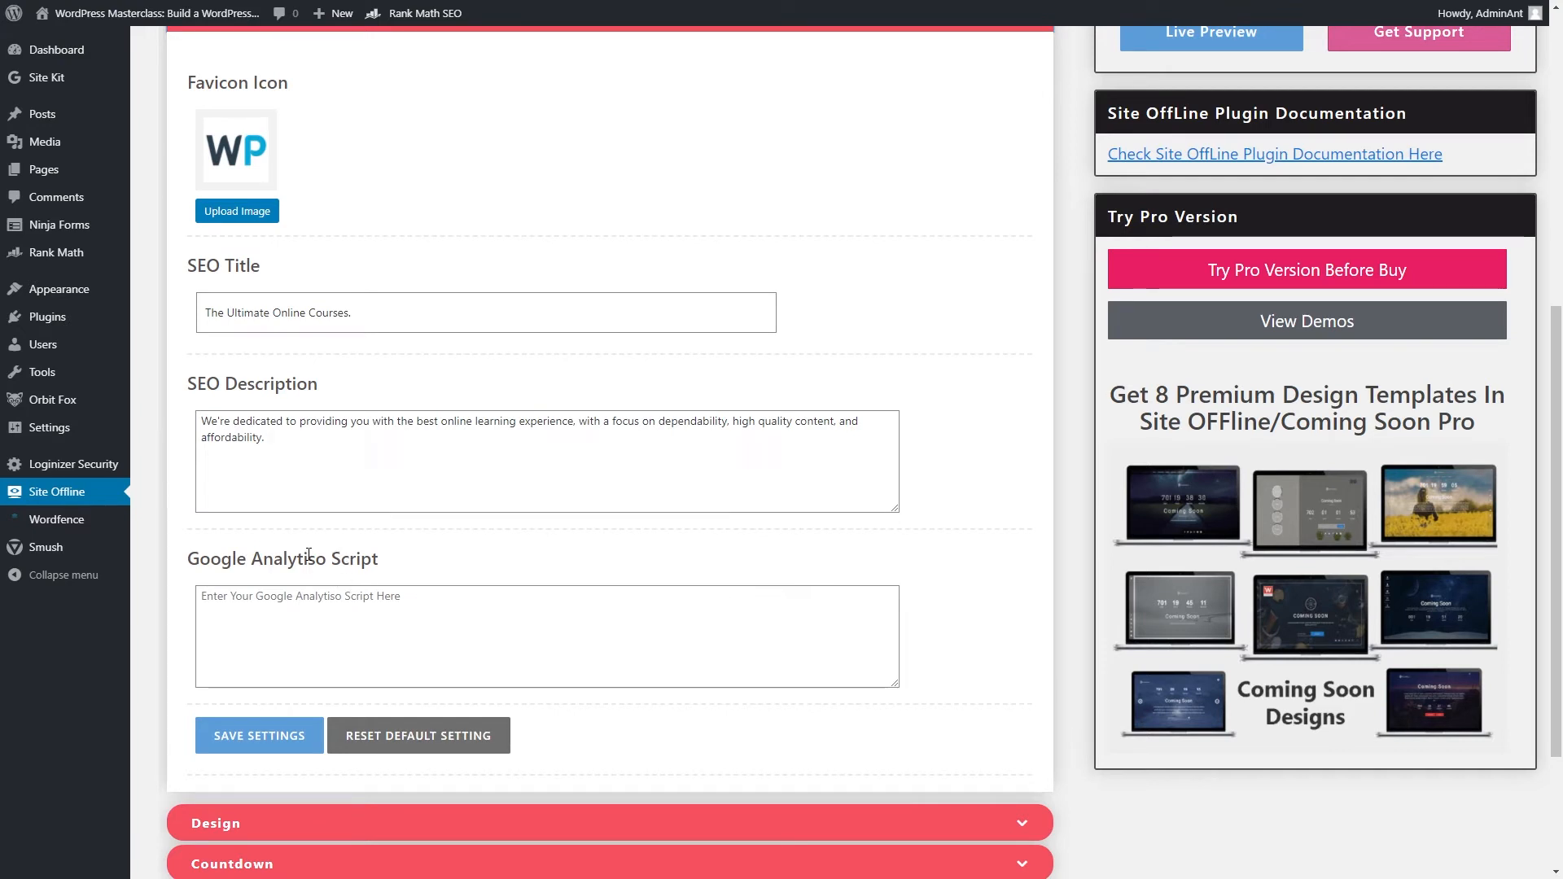
scroll(309, 555, down, 2)
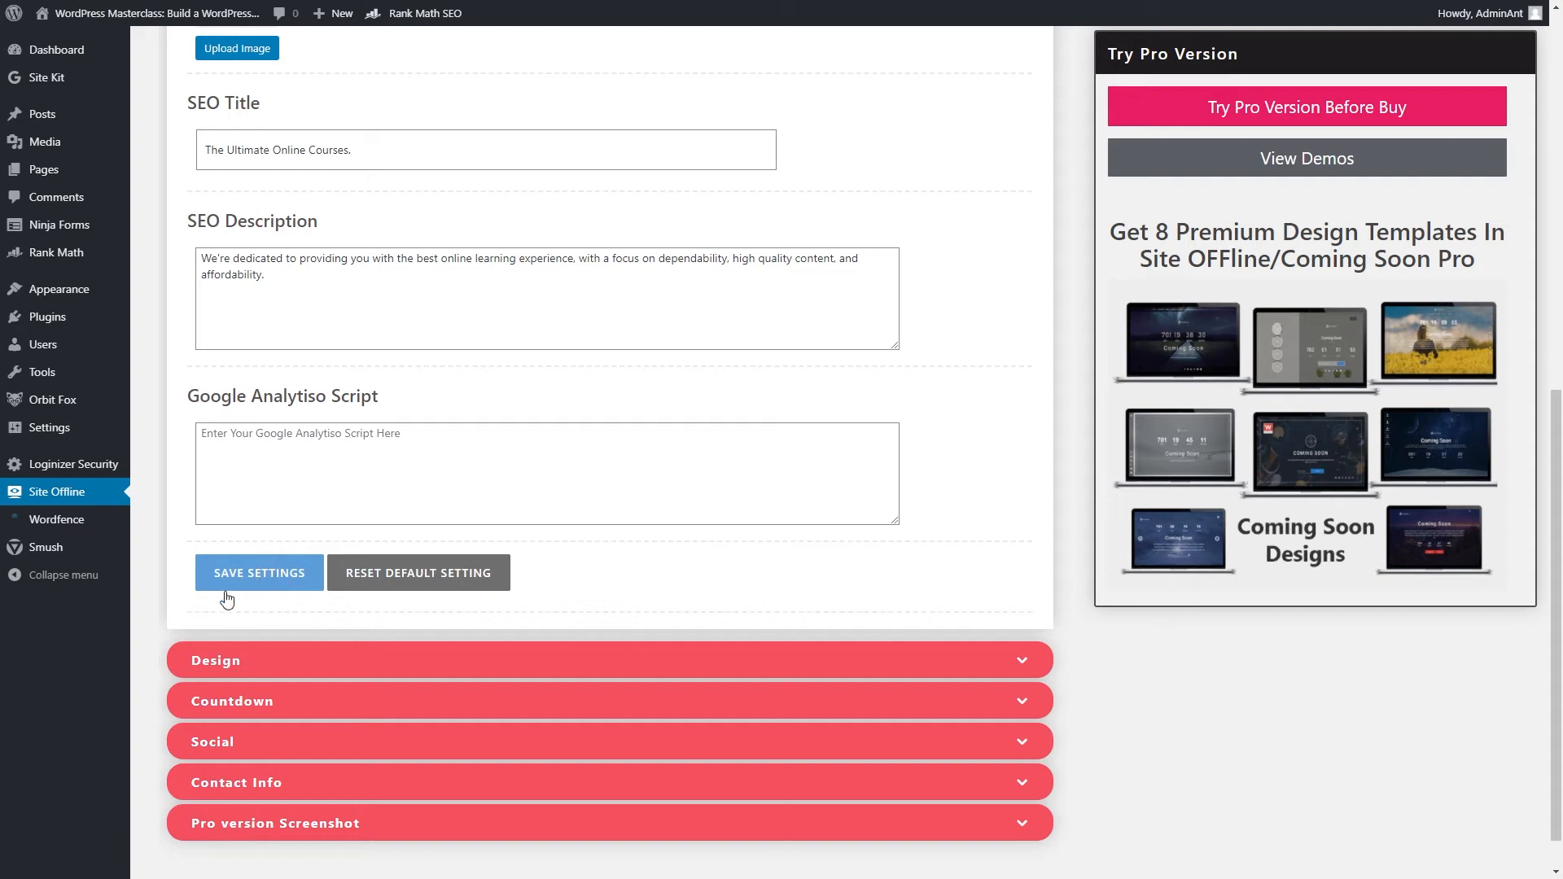
- Switch the offline page's background type to Color Background in the Design section
click(236, 659)
scroll(324, 497, up, 1)
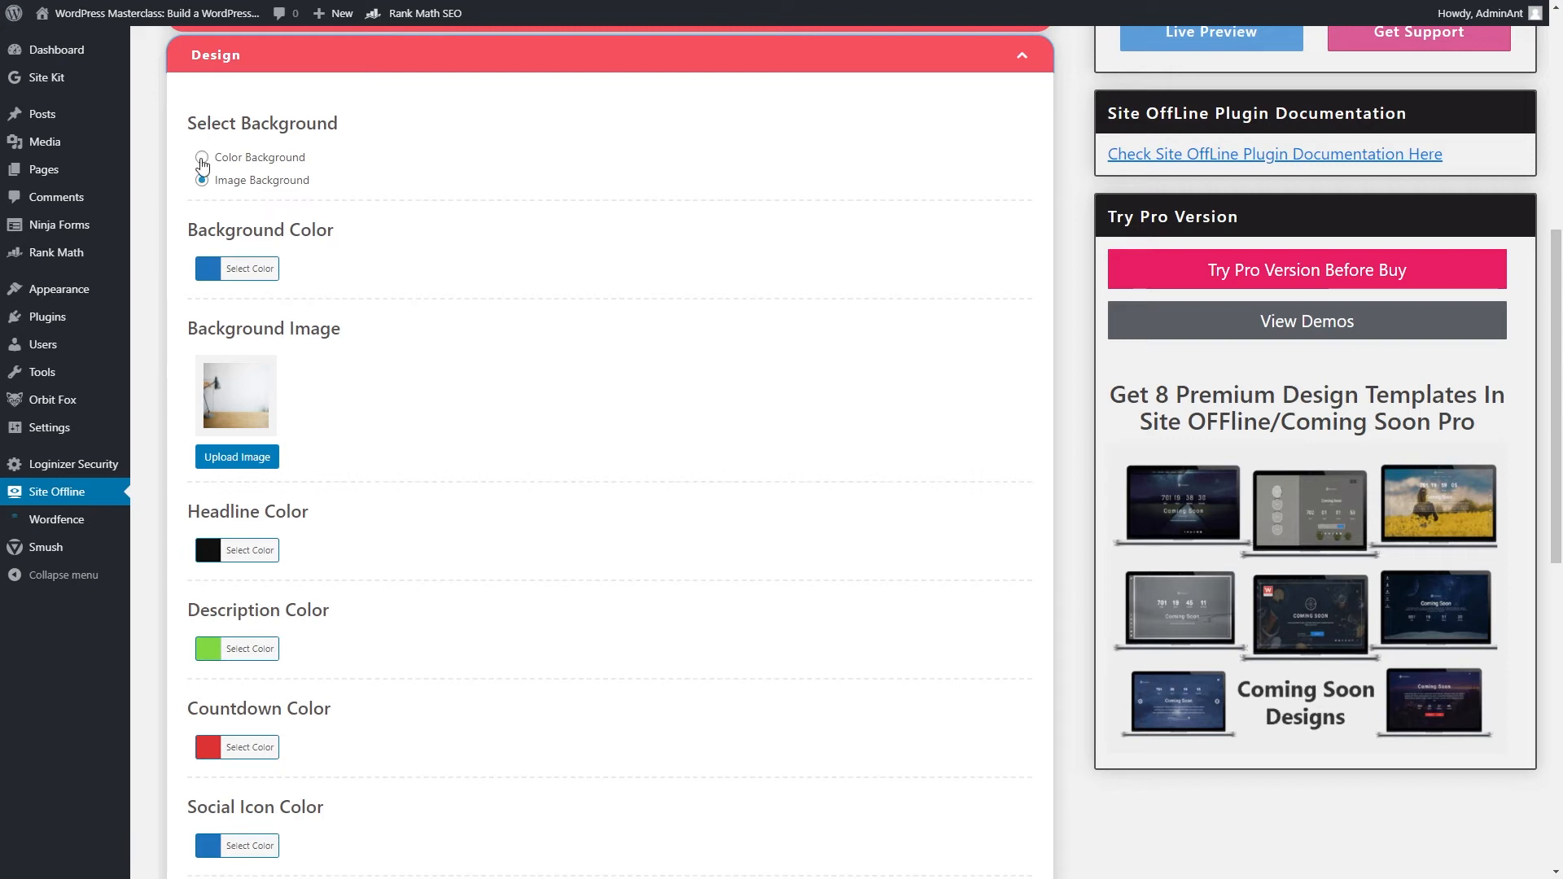
click(201, 157)
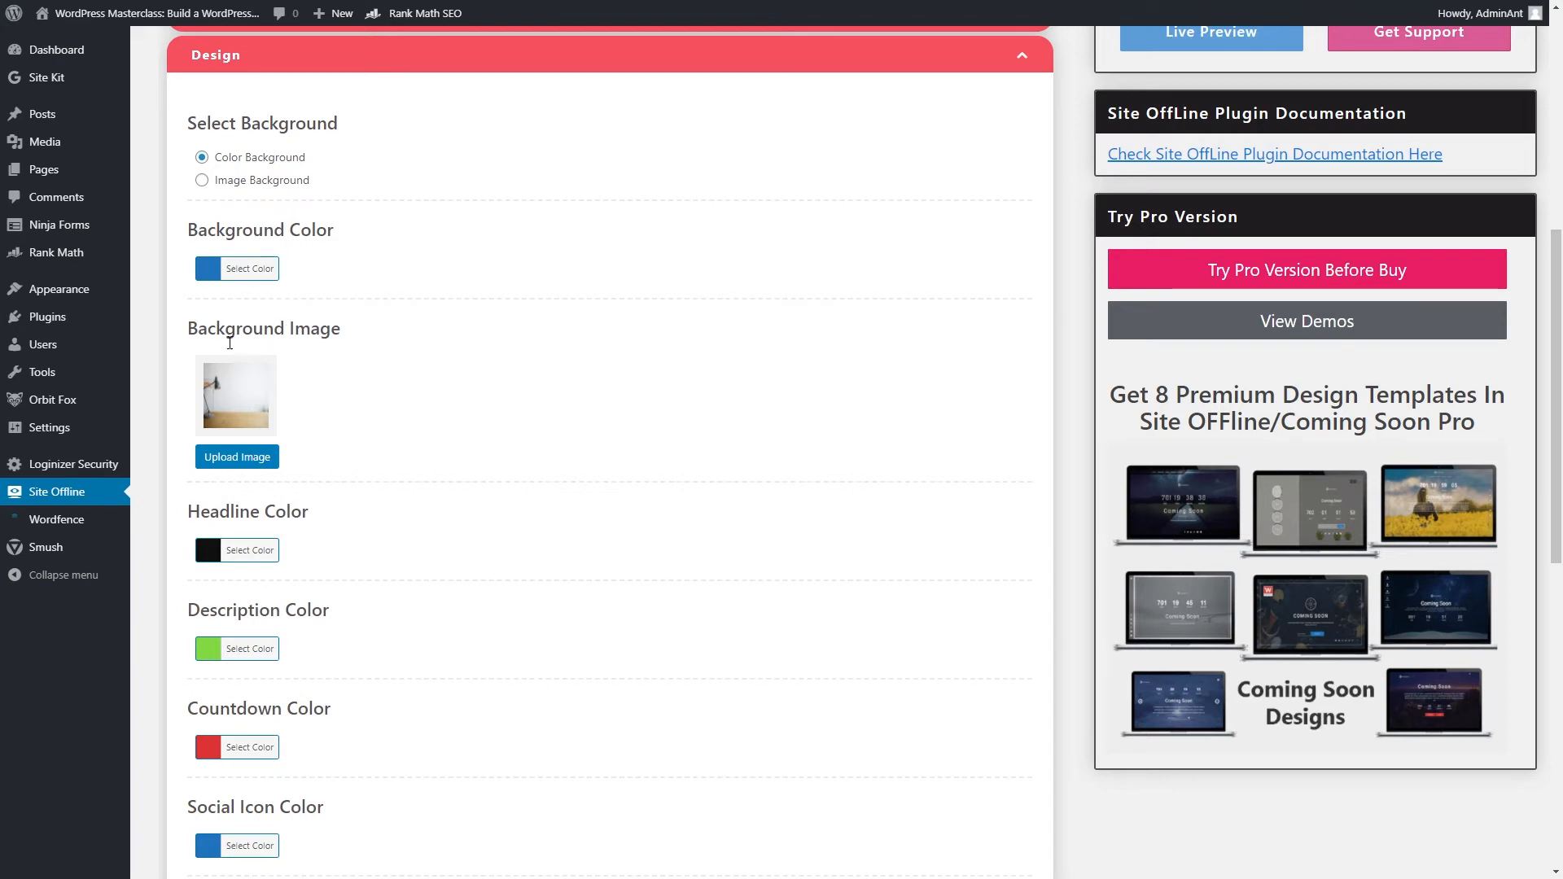
- Set the offline page's description color to dark gray #494949
scroll(295, 362, down, 4)
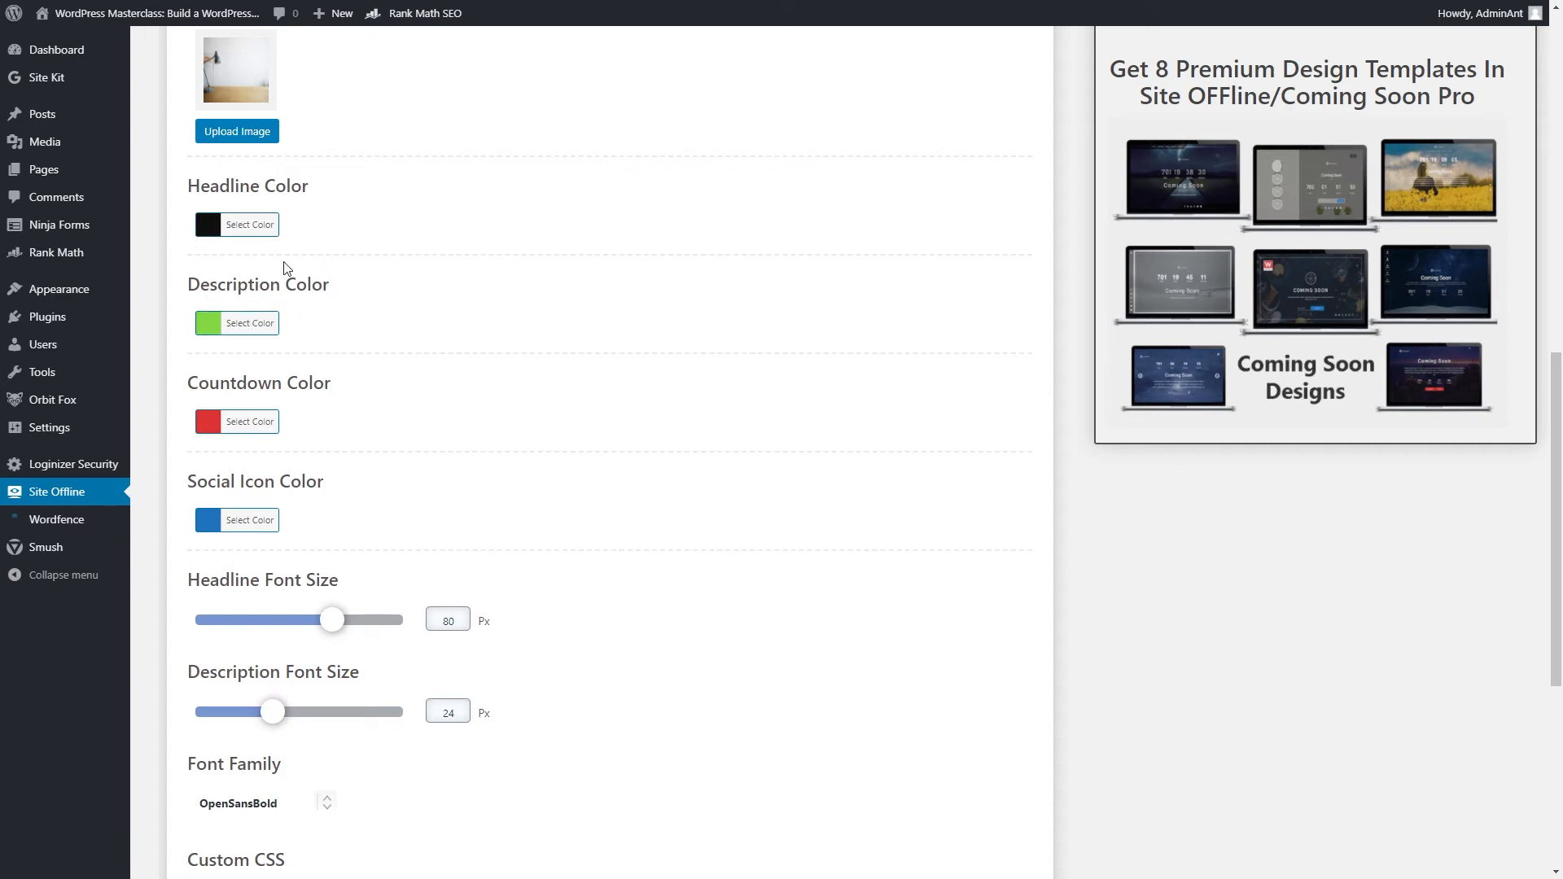
click(258, 323)
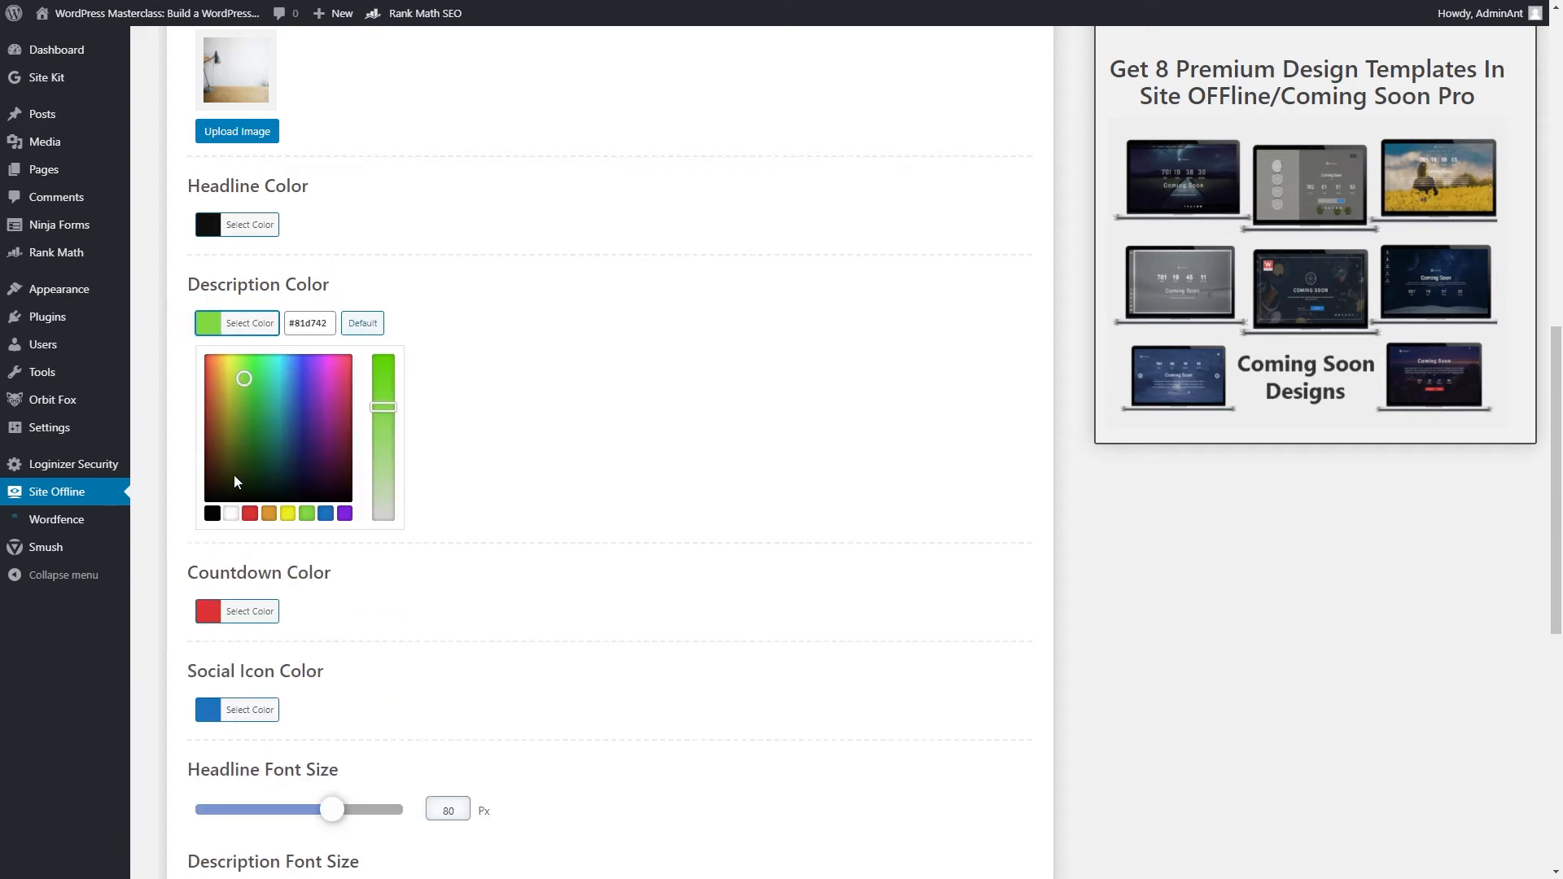
click(212, 512)
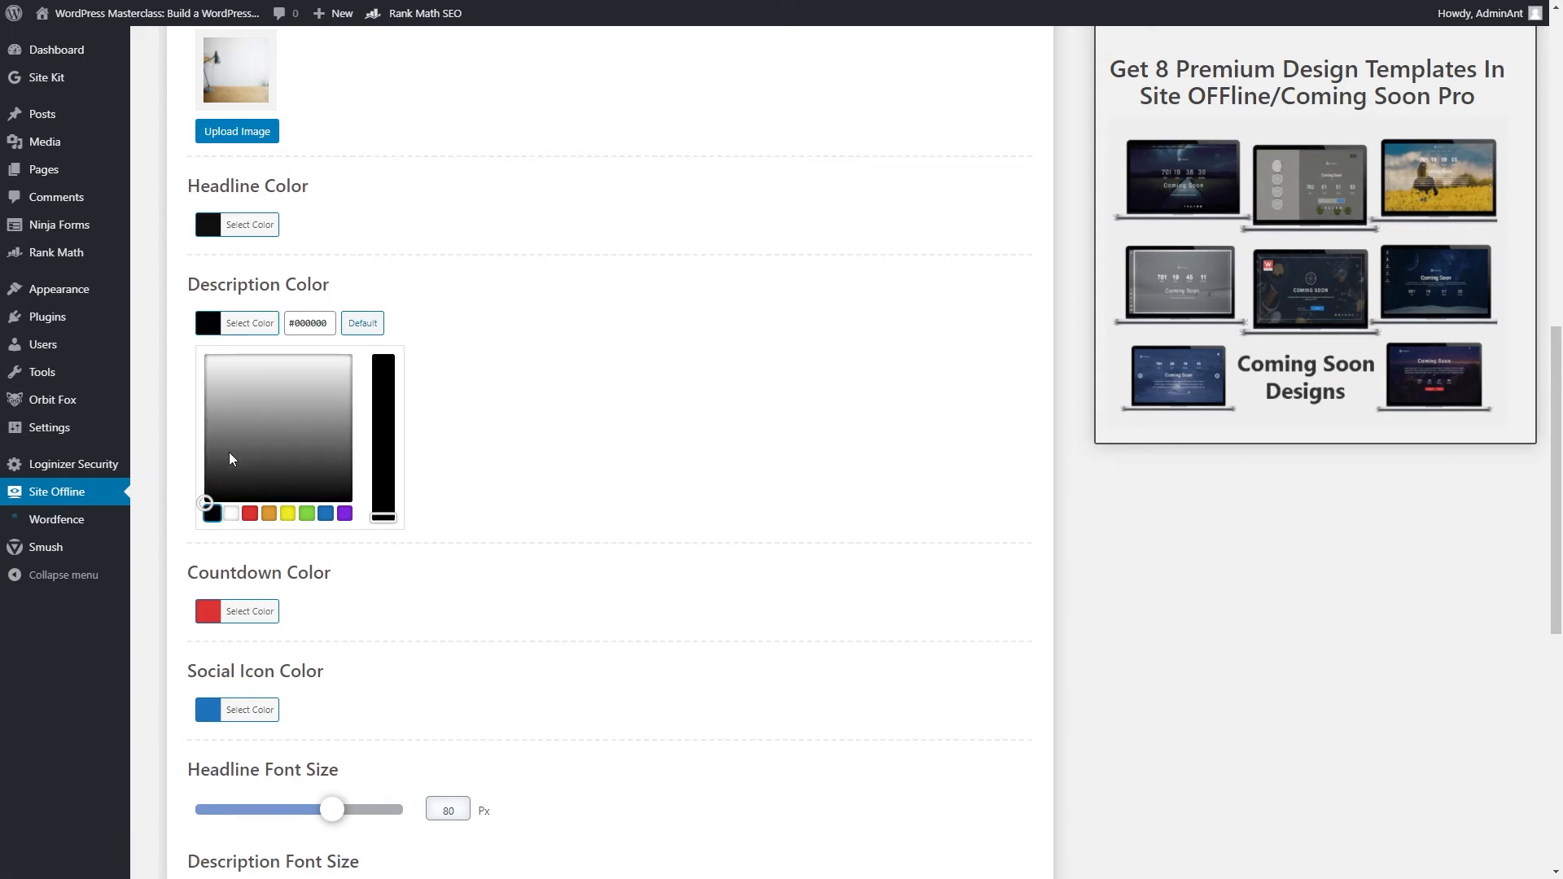
click(218, 484)
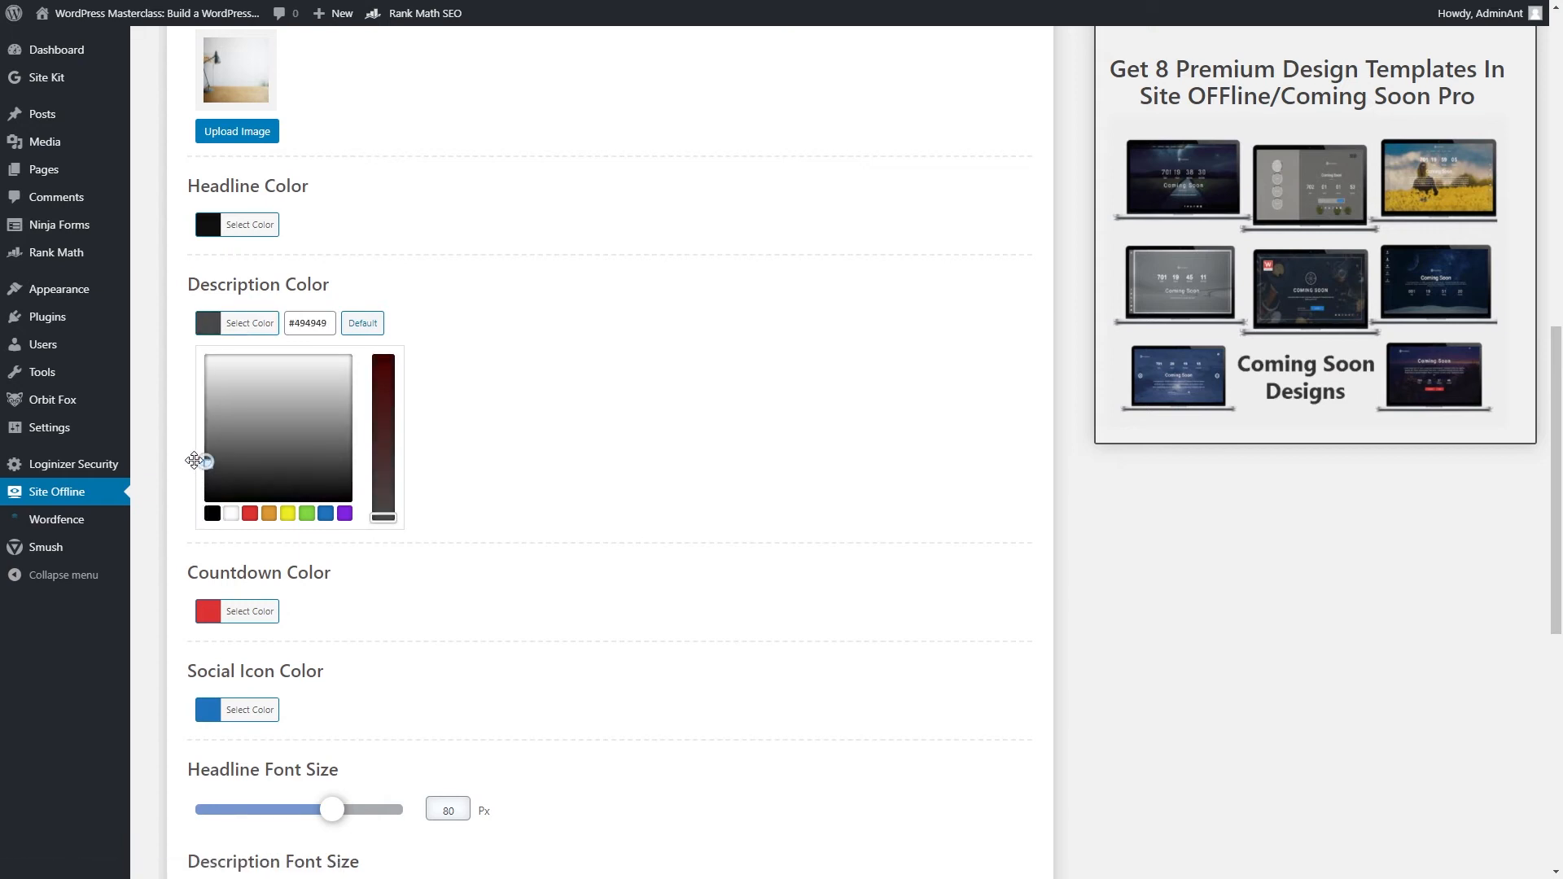
click(205, 462)
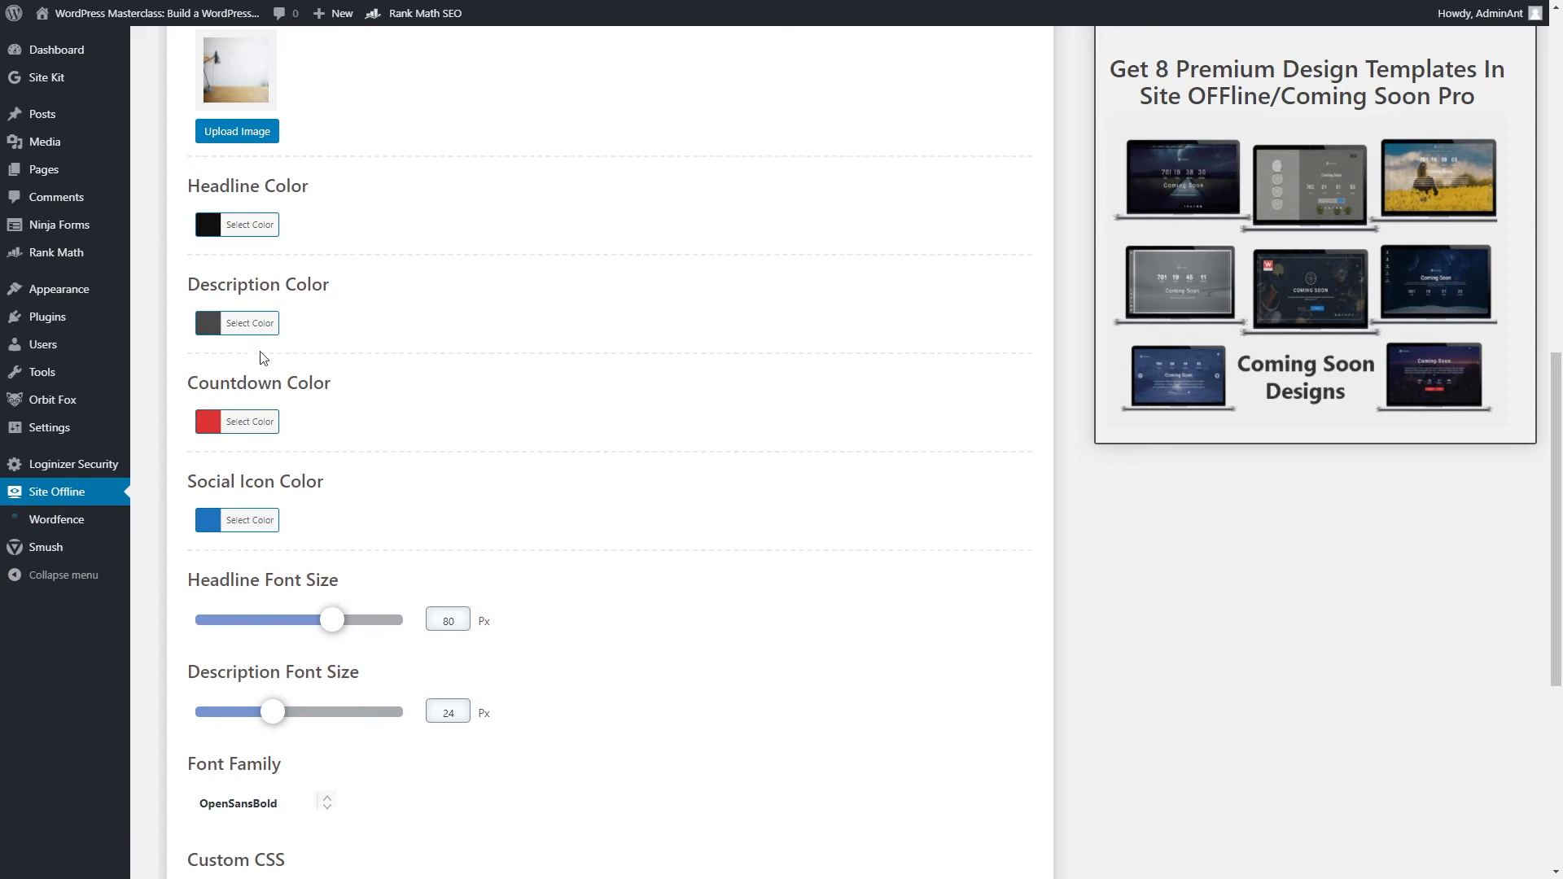
- Set the social icon color to white using the preset swatch
scroll(207, 290, down, 3)
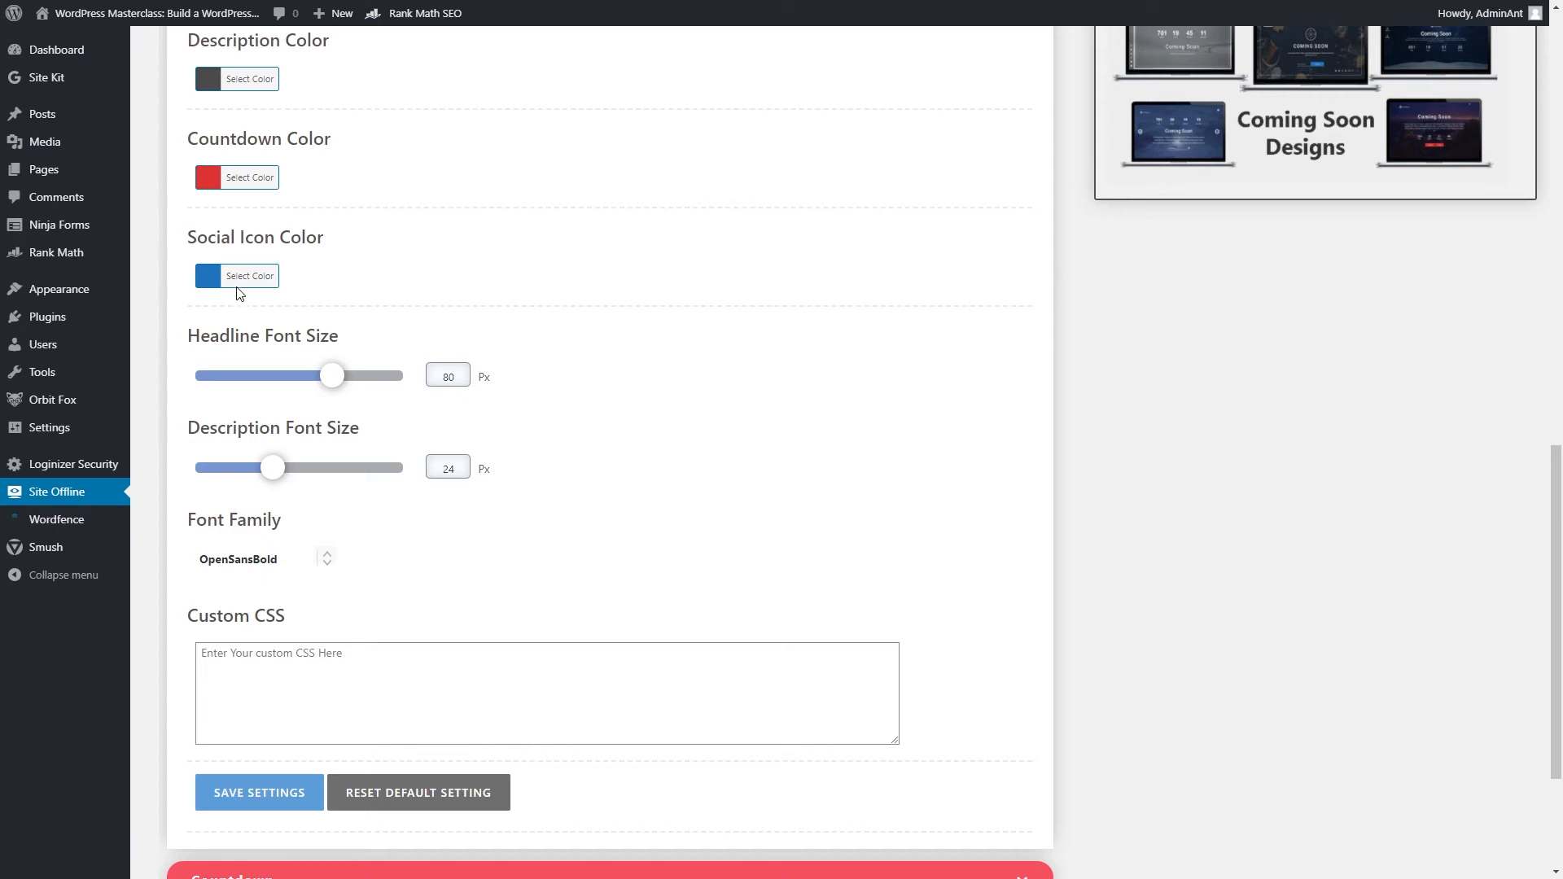
click(216, 283)
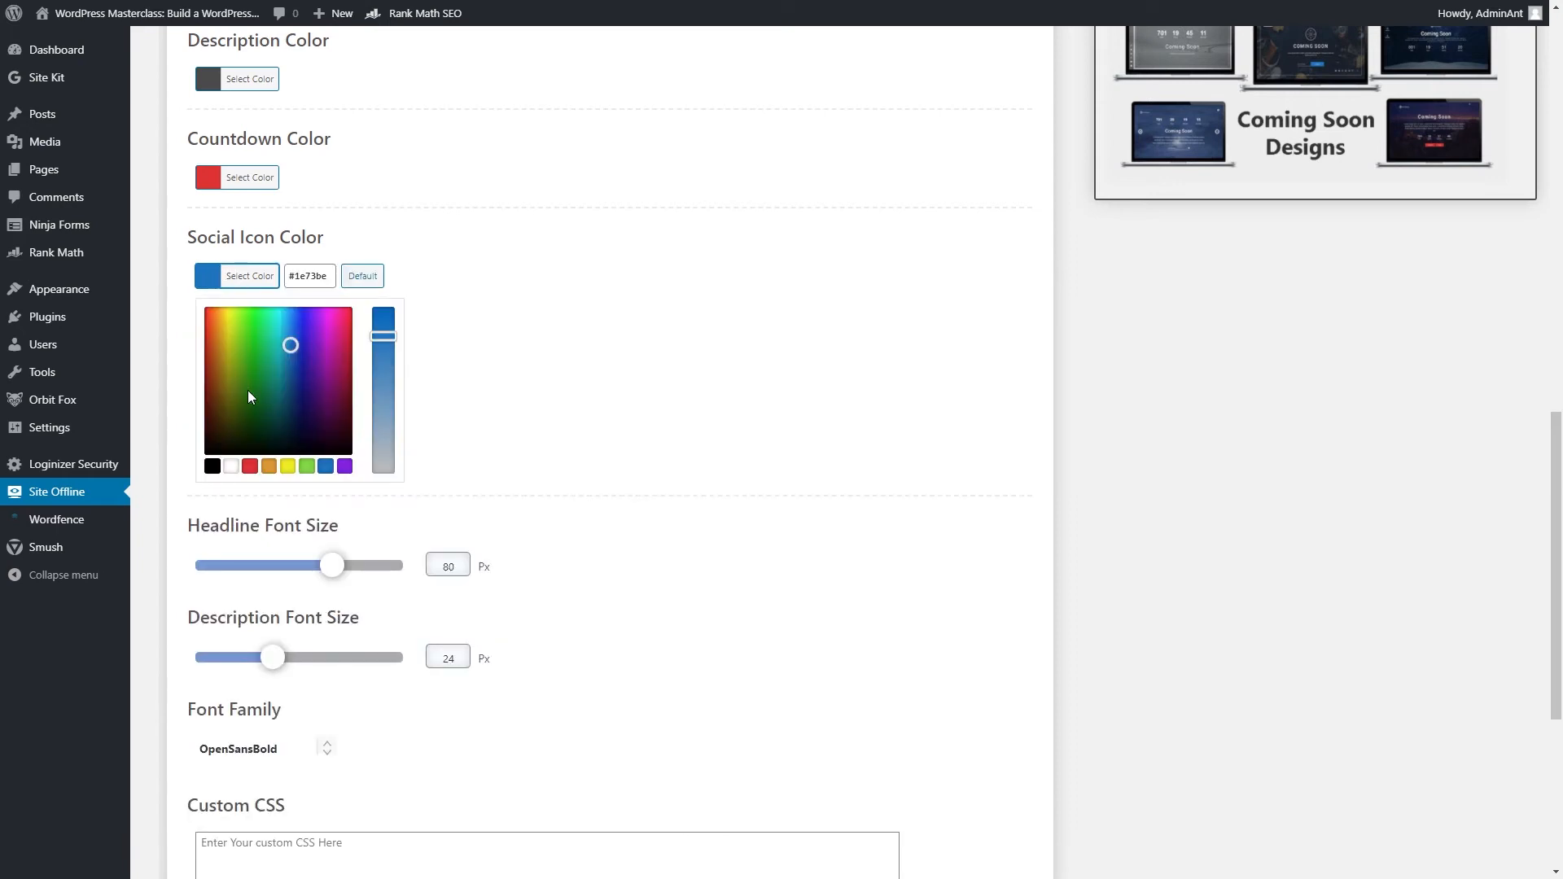
click(230, 467)
click(487, 407)
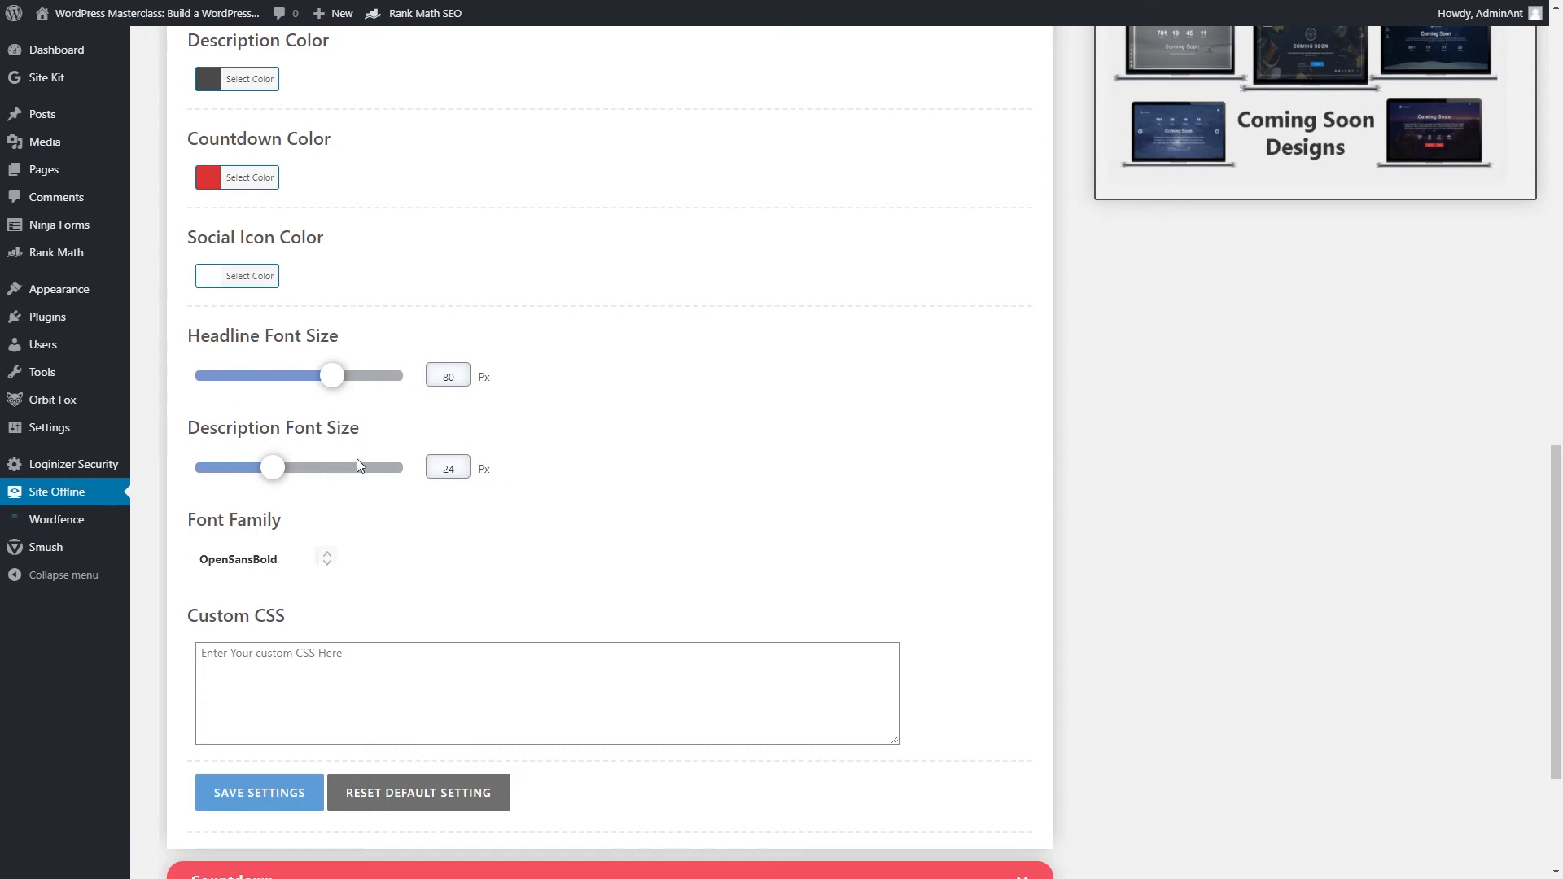
- Choose OpenSansBold as the font family and save the Design settings
scroll(237, 488, down, 1)
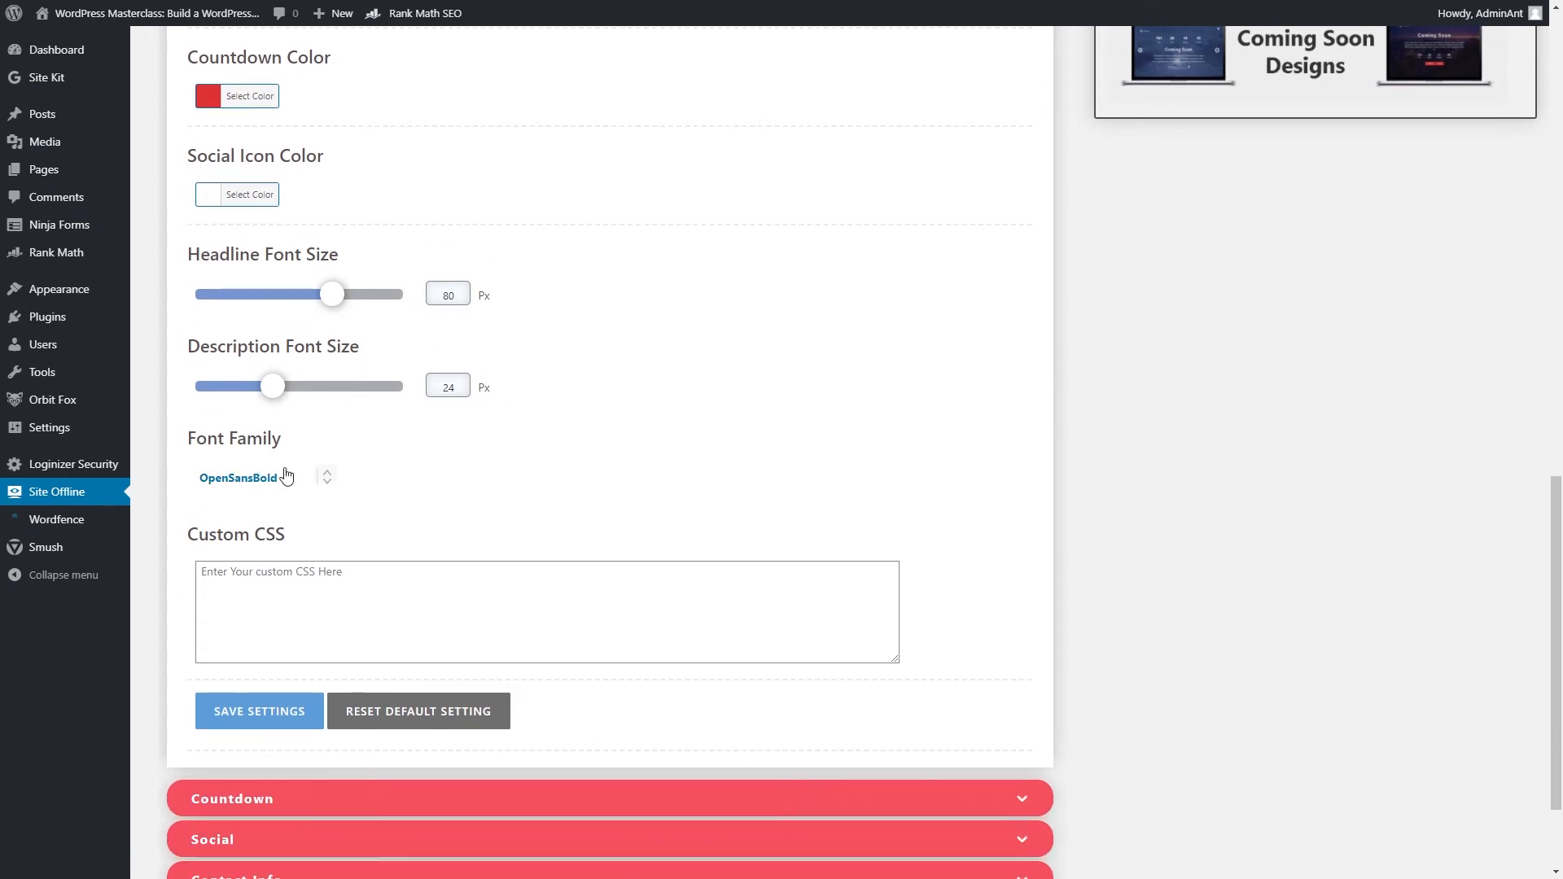
click(271, 478)
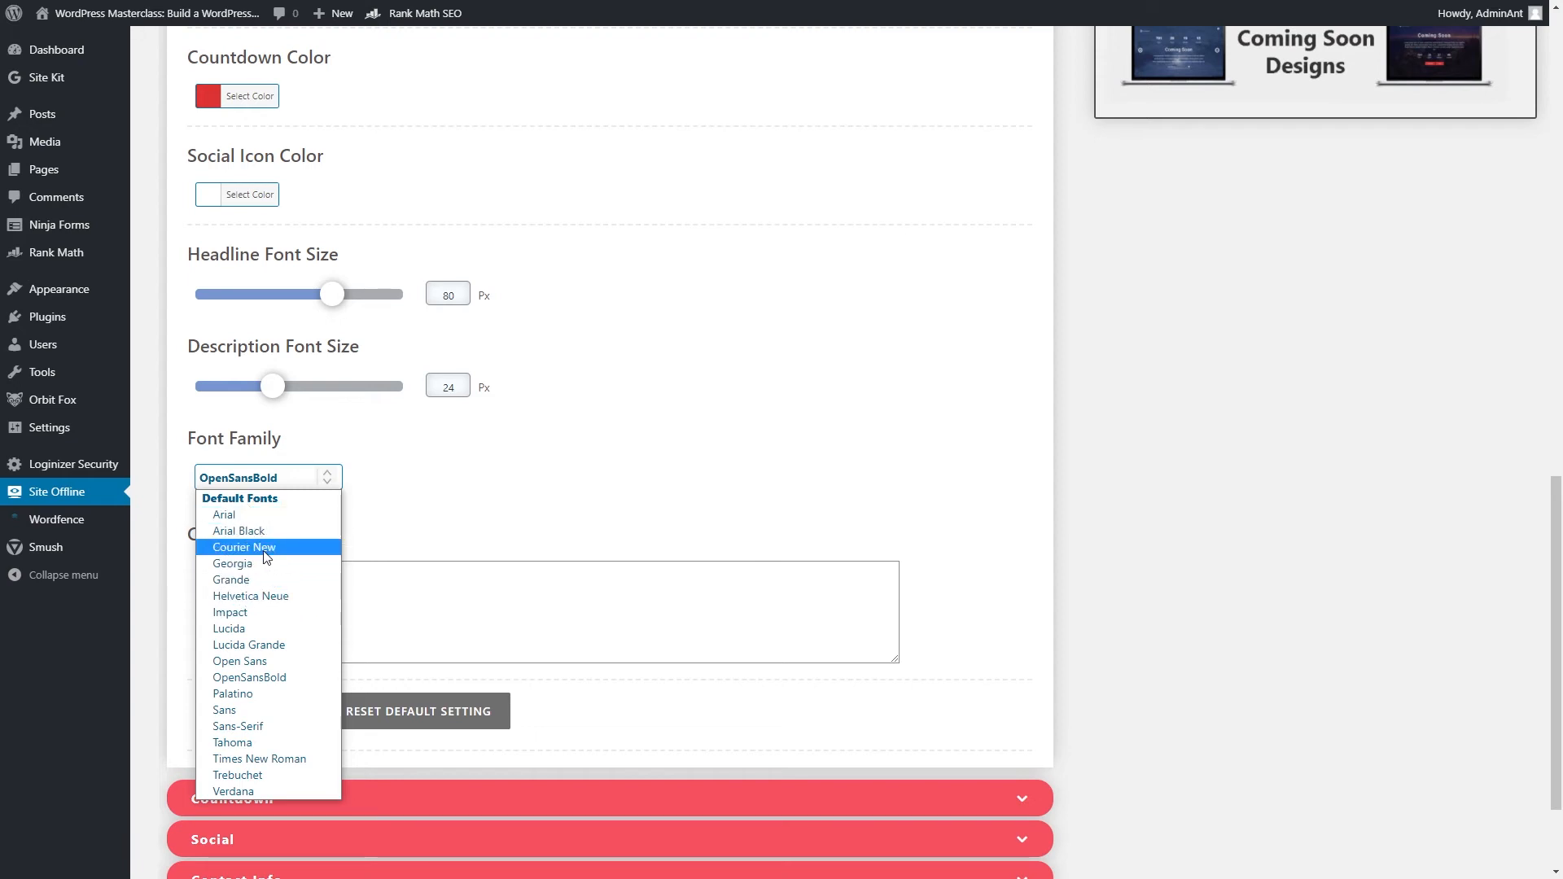
click(282, 674)
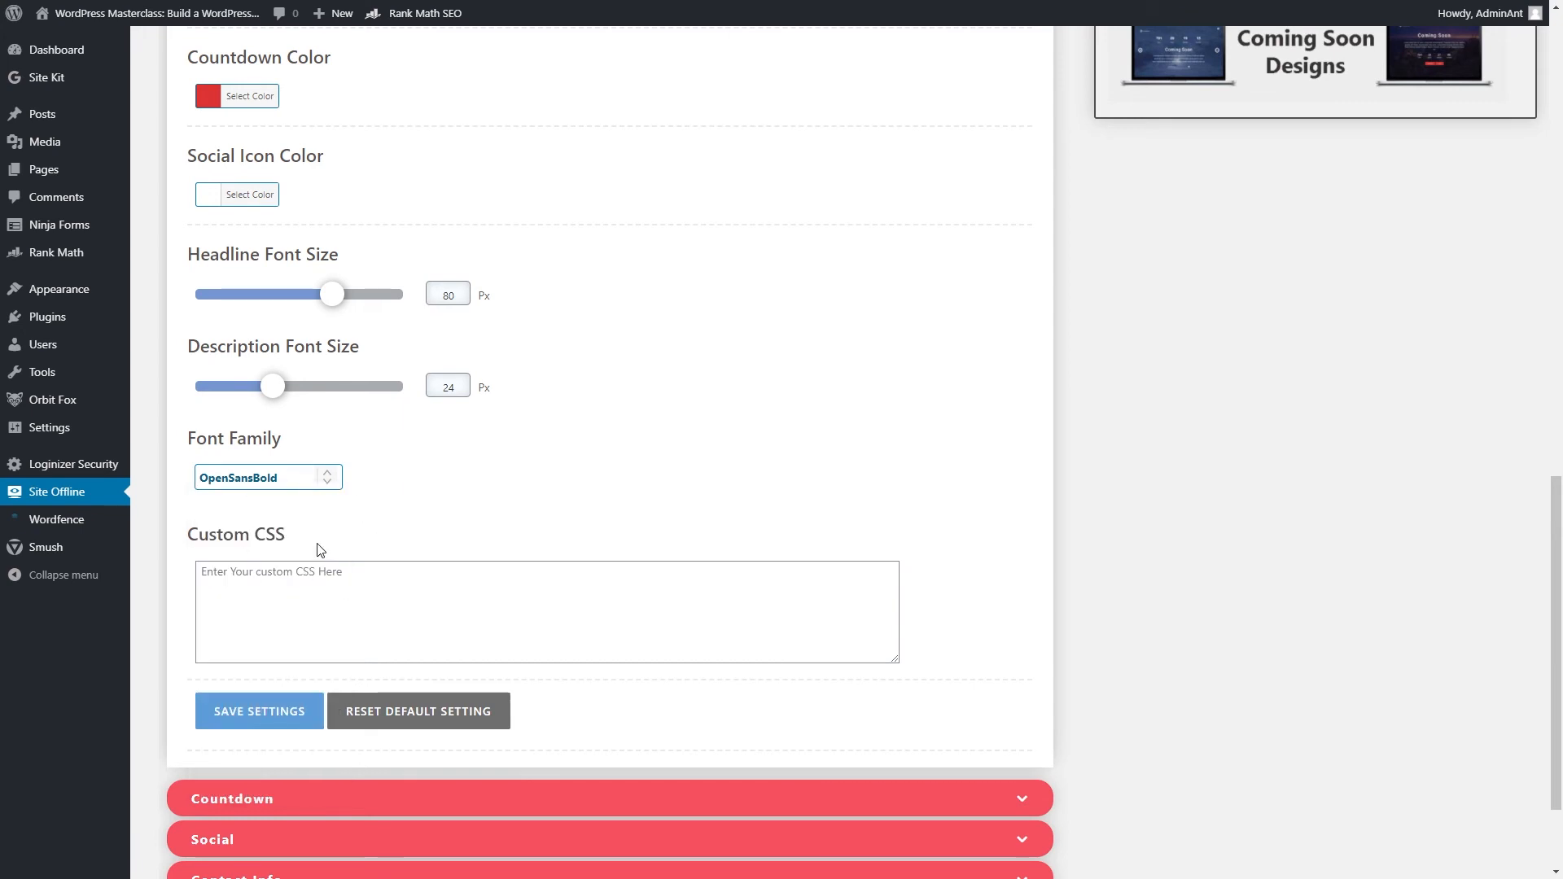
click(254, 716)
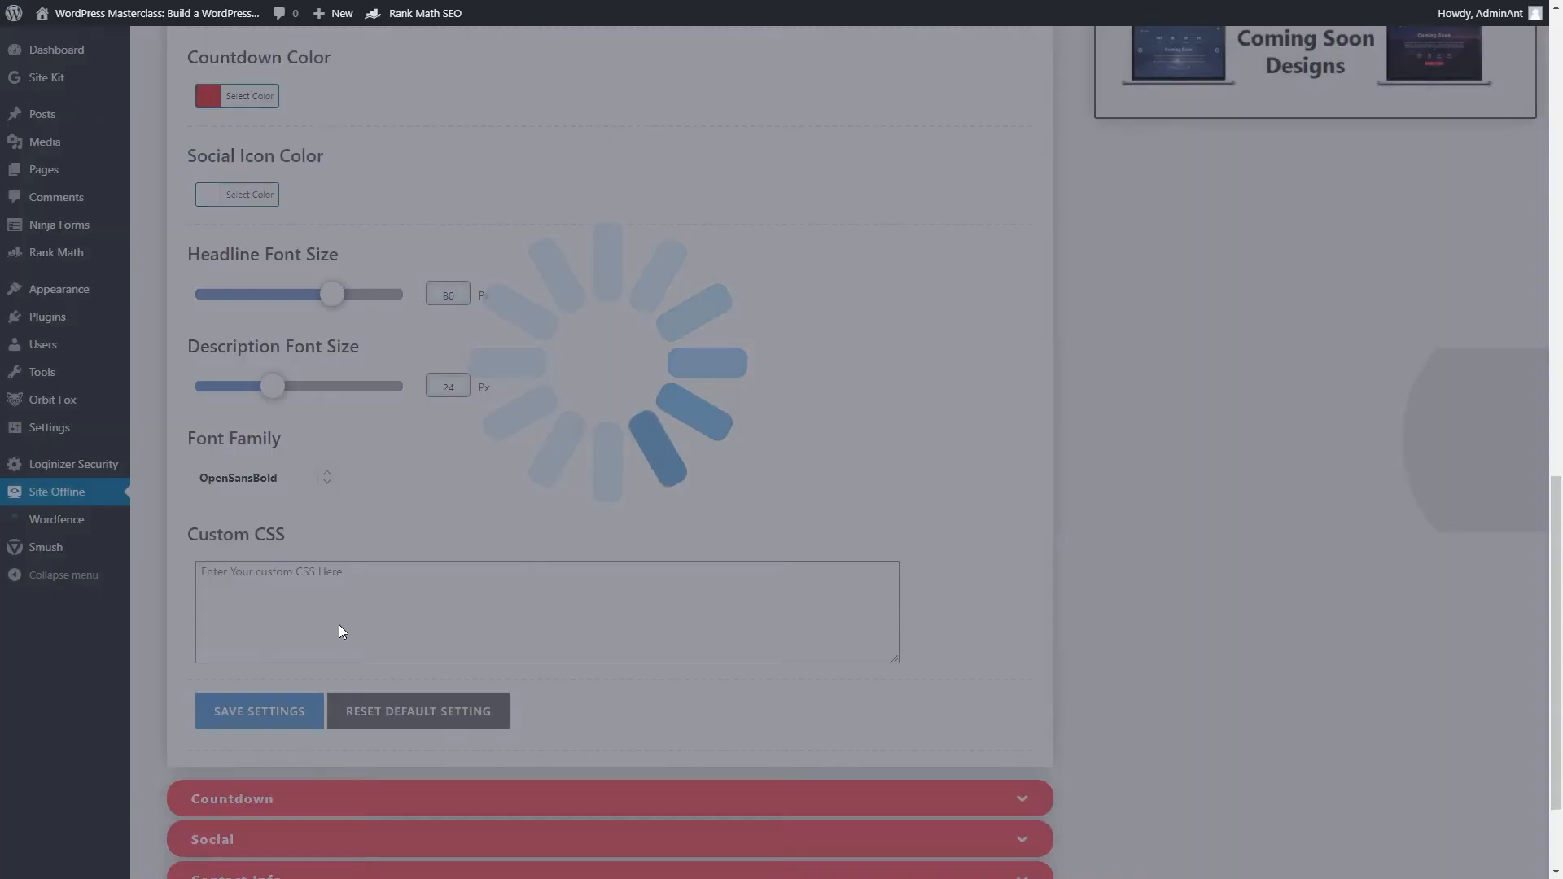
click(776, 471)
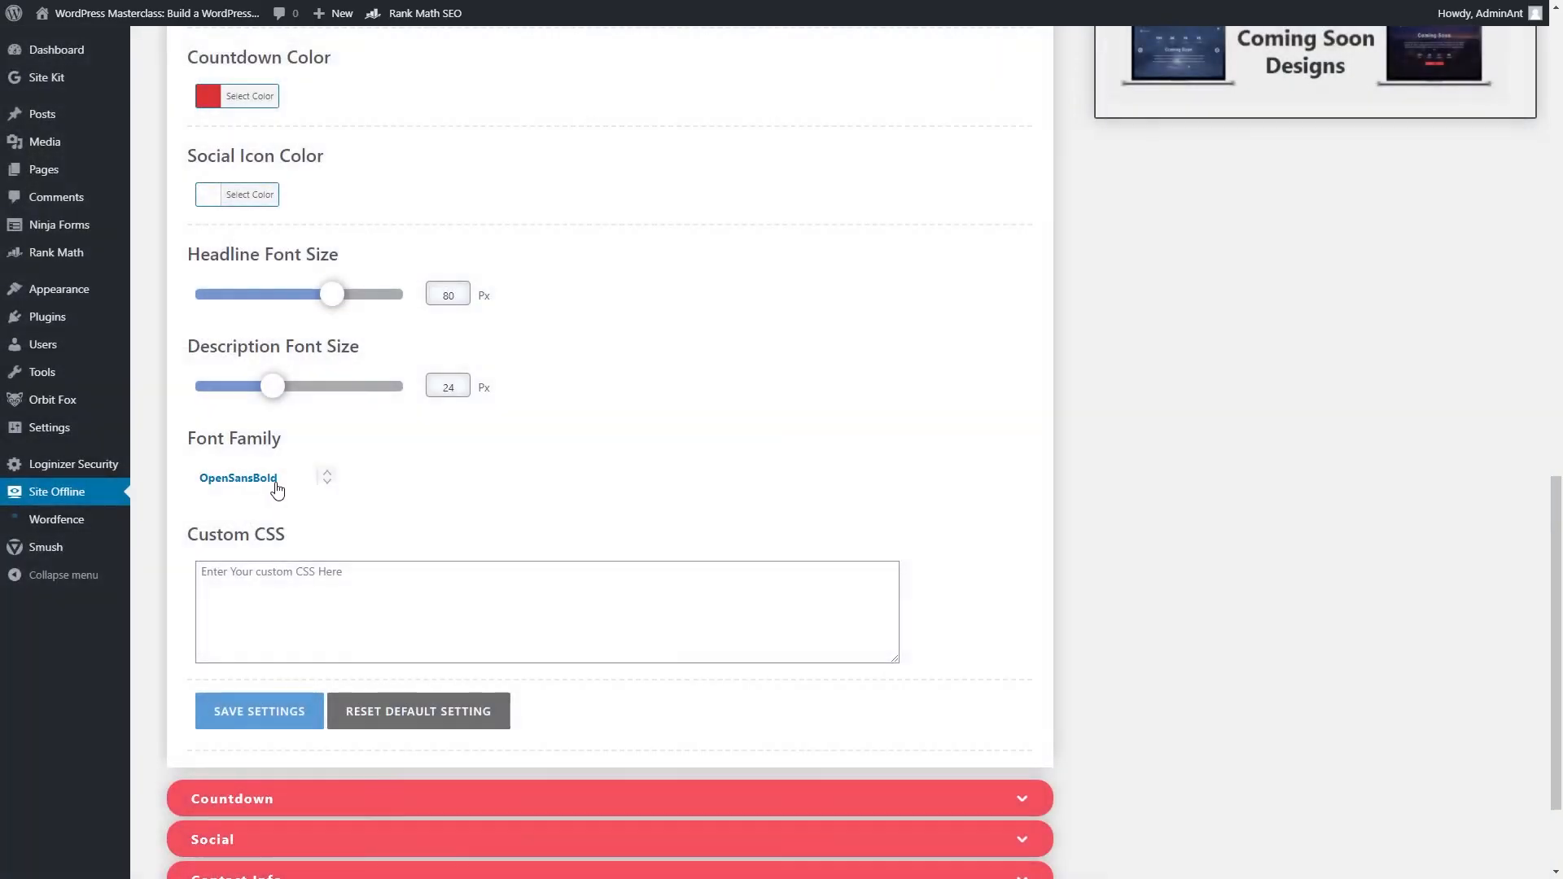
- Set the countdown's end date to 2021/02/01 and save the Countdown settings
scroll(276, 489, down, 2)
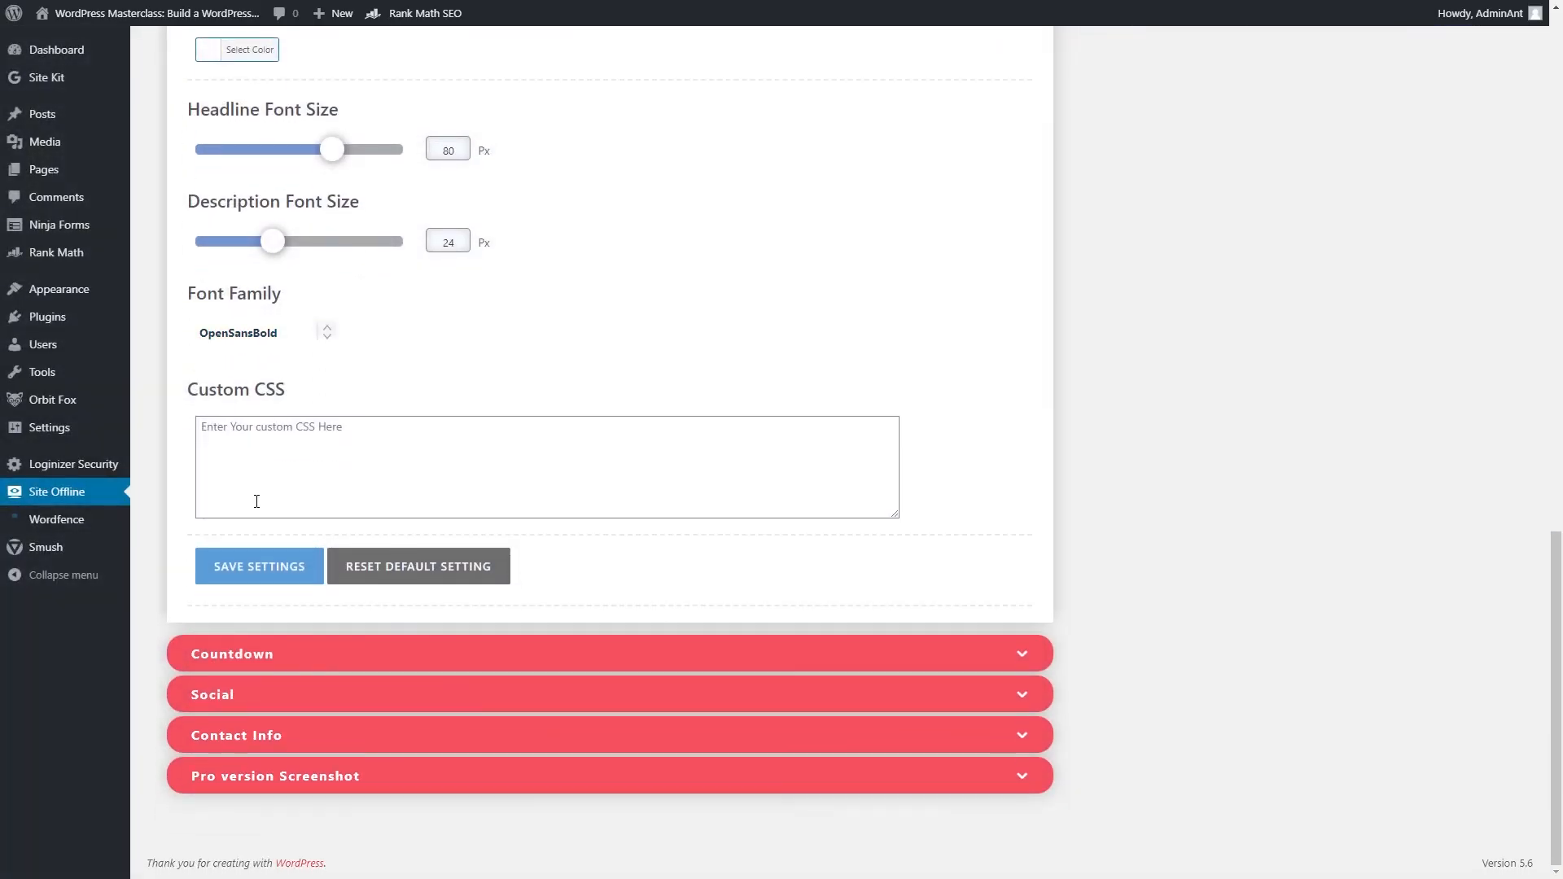
click(251, 656)
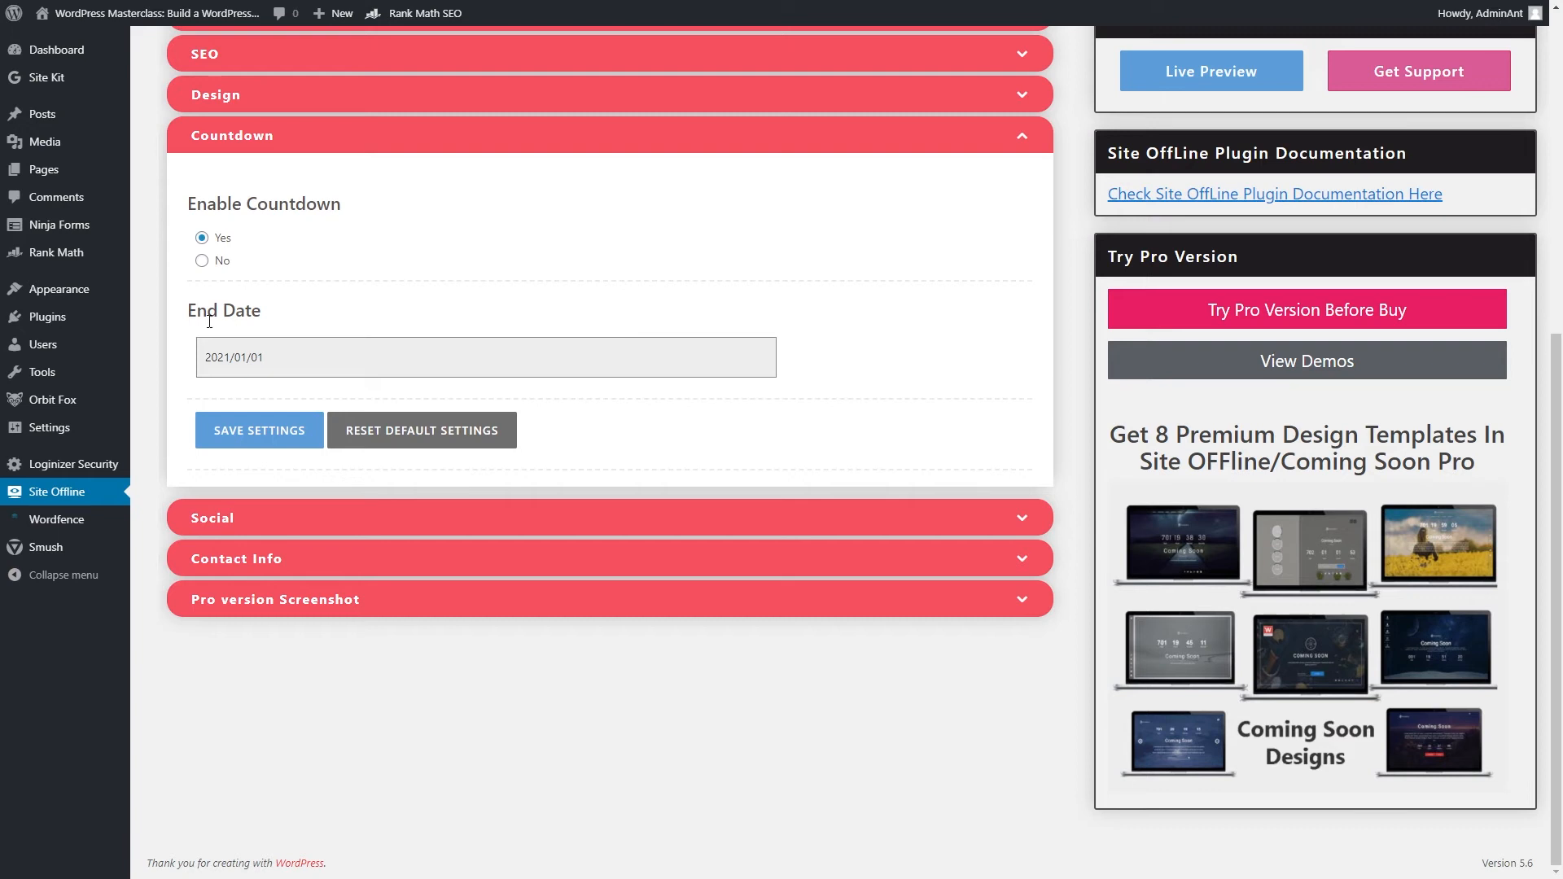
click(272, 357)
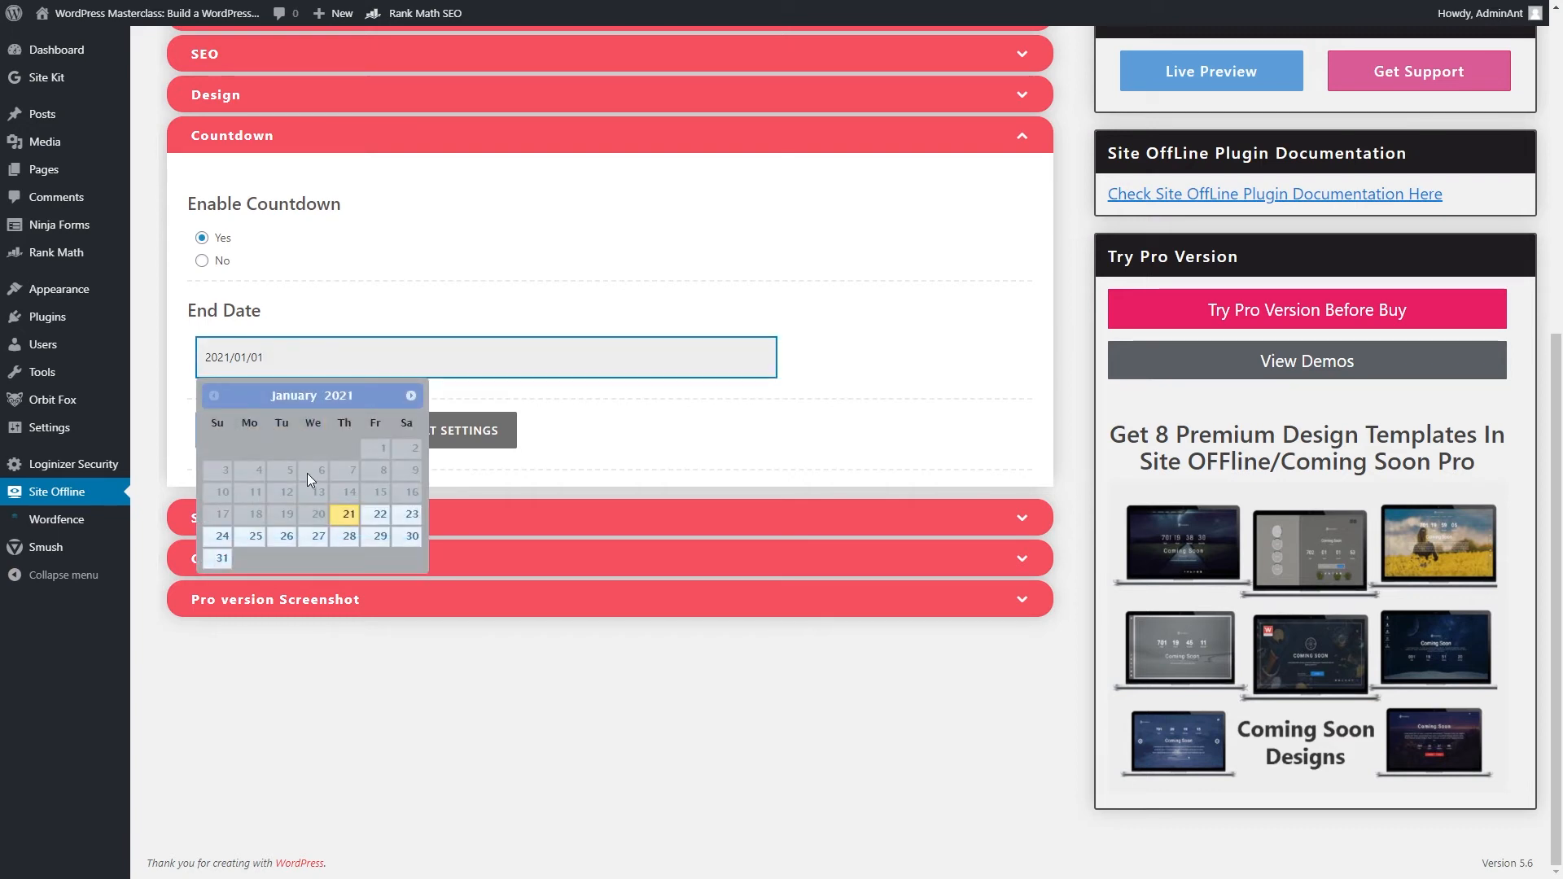
click(412, 397)
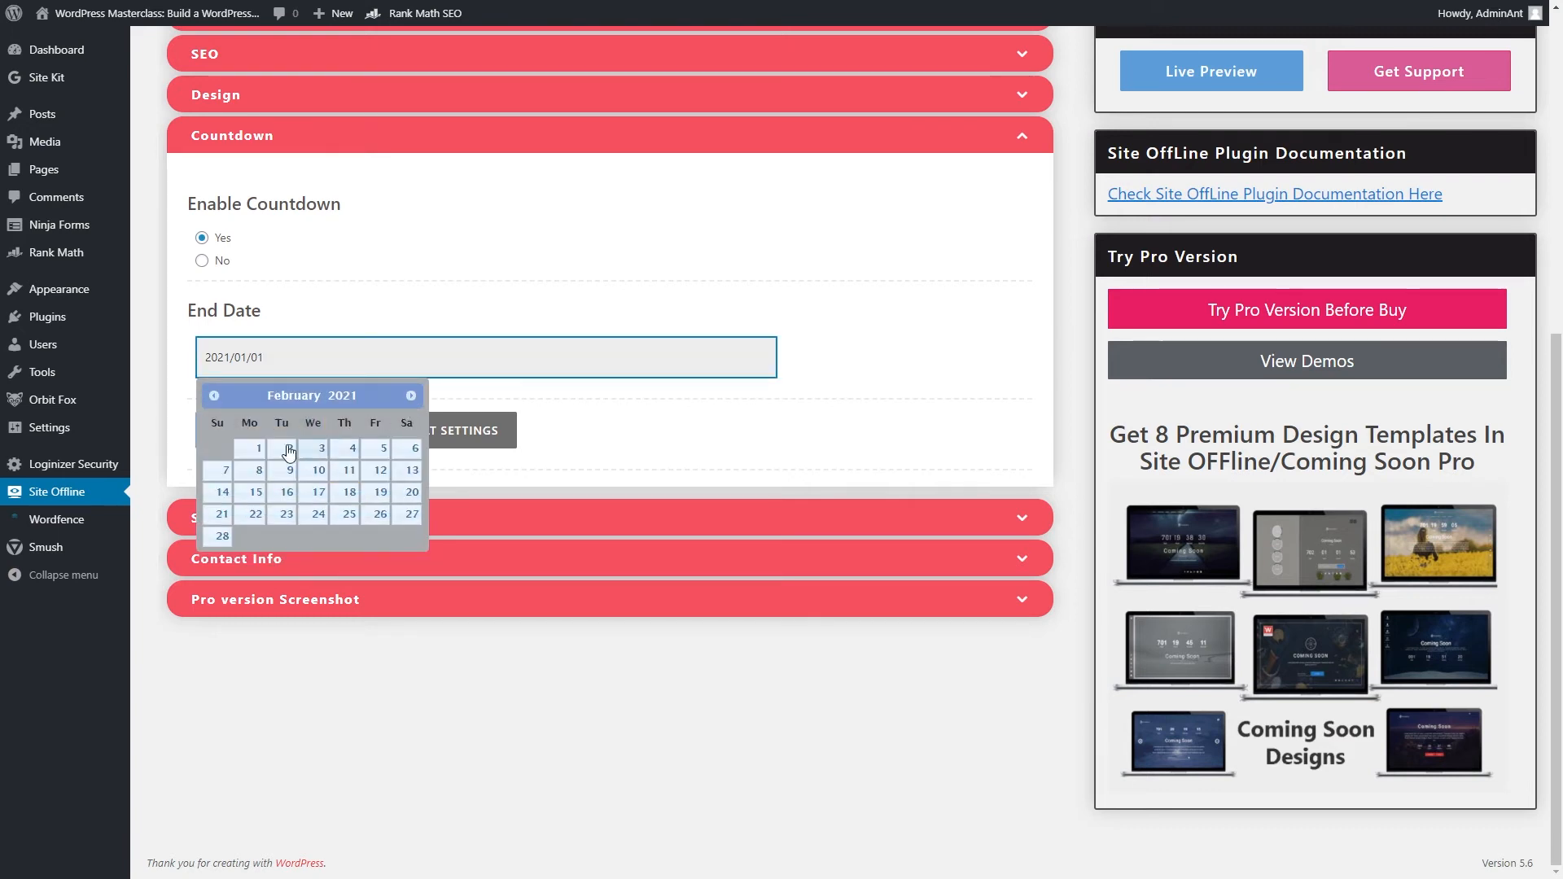
click(249, 448)
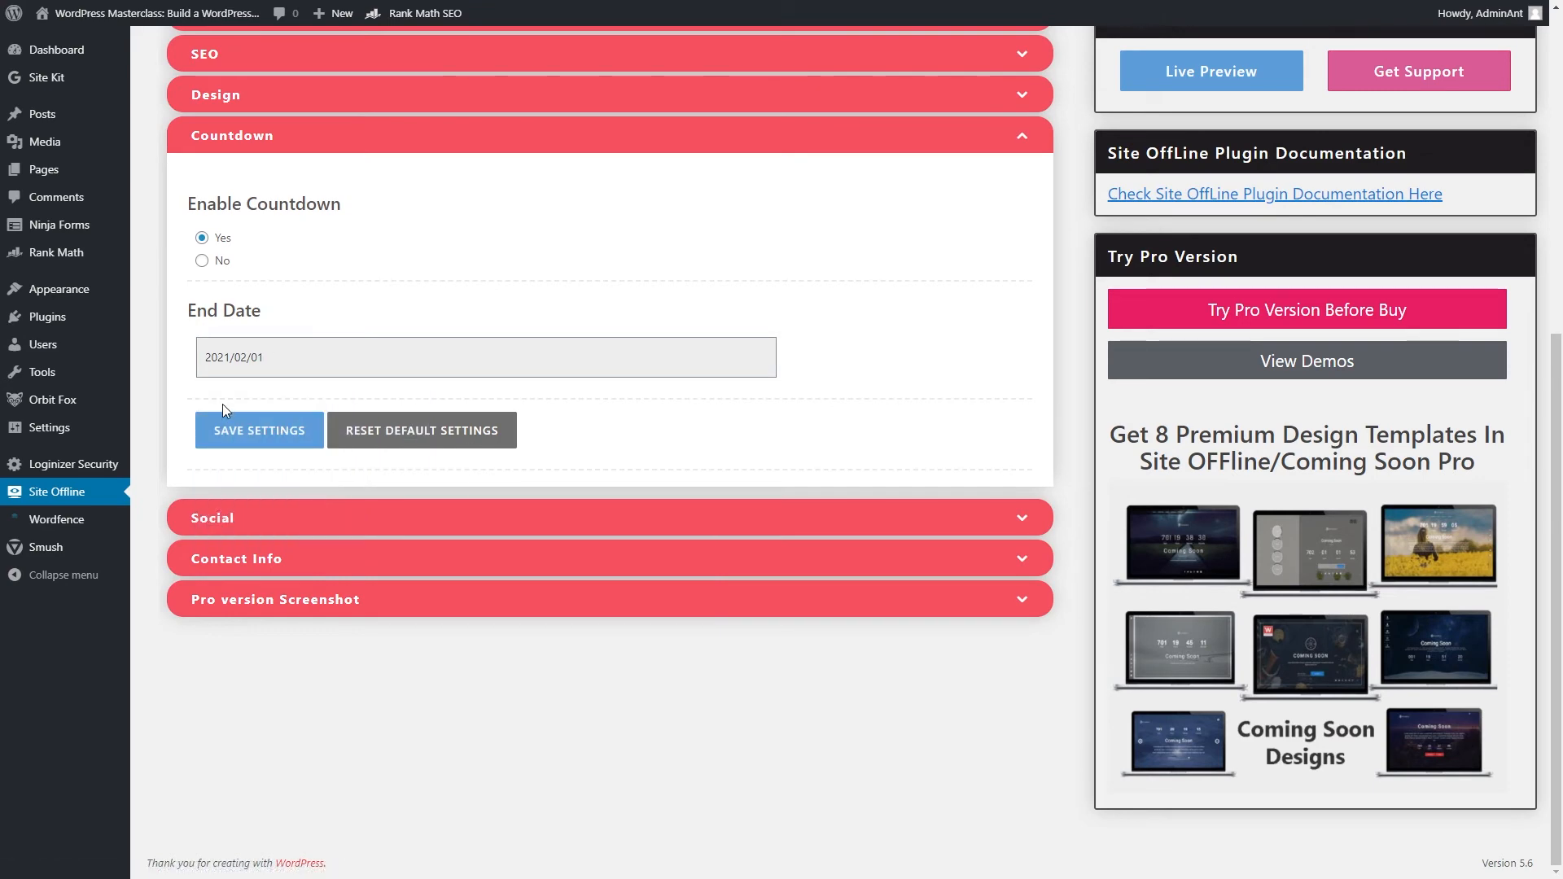
click(258, 433)
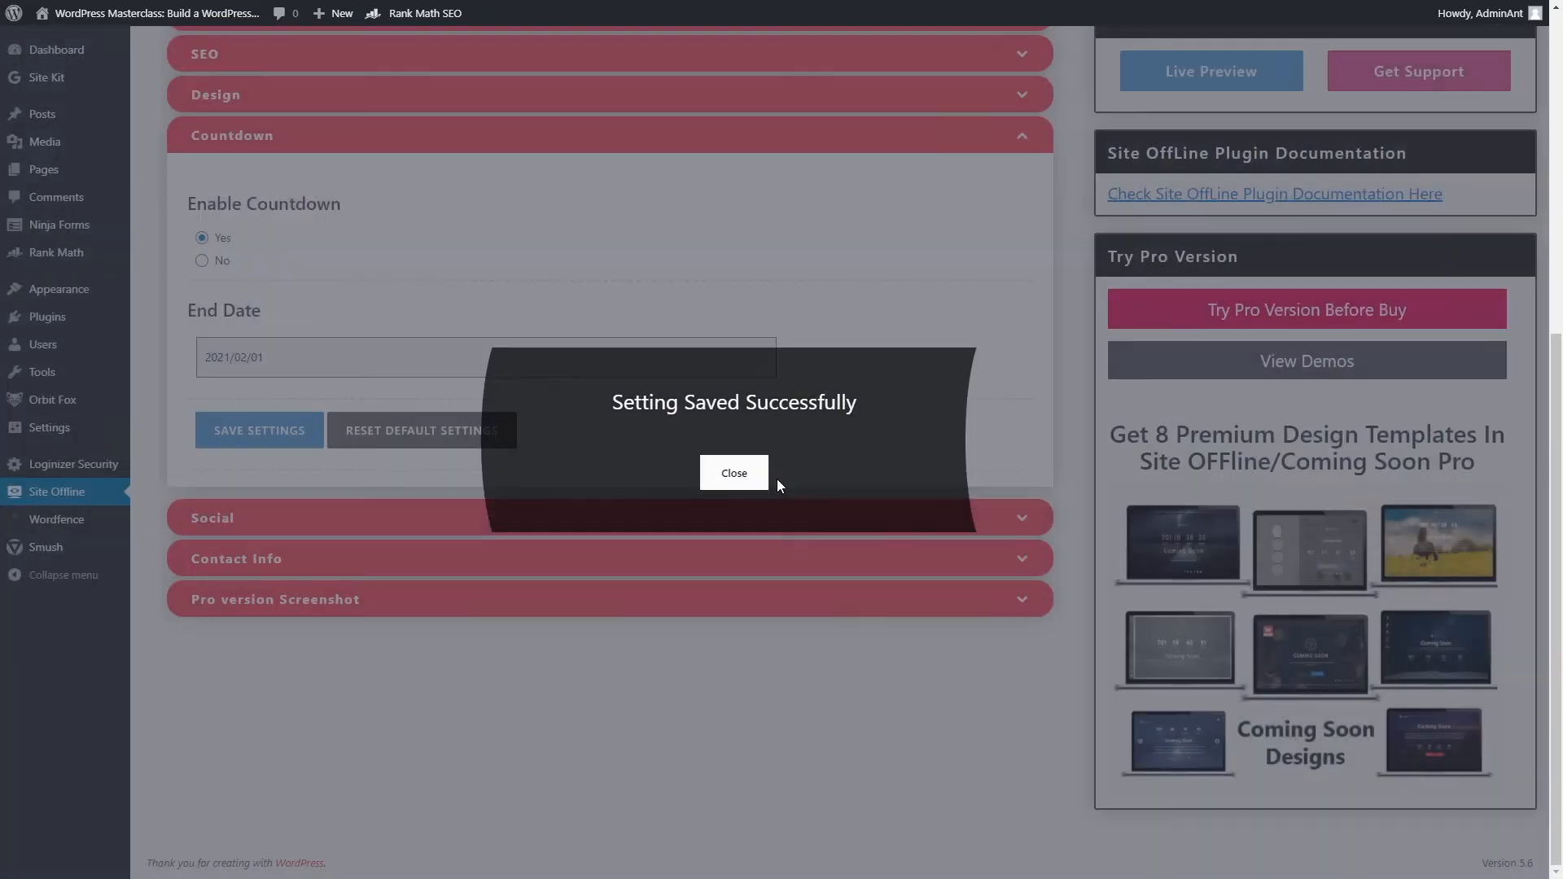
click(762, 475)
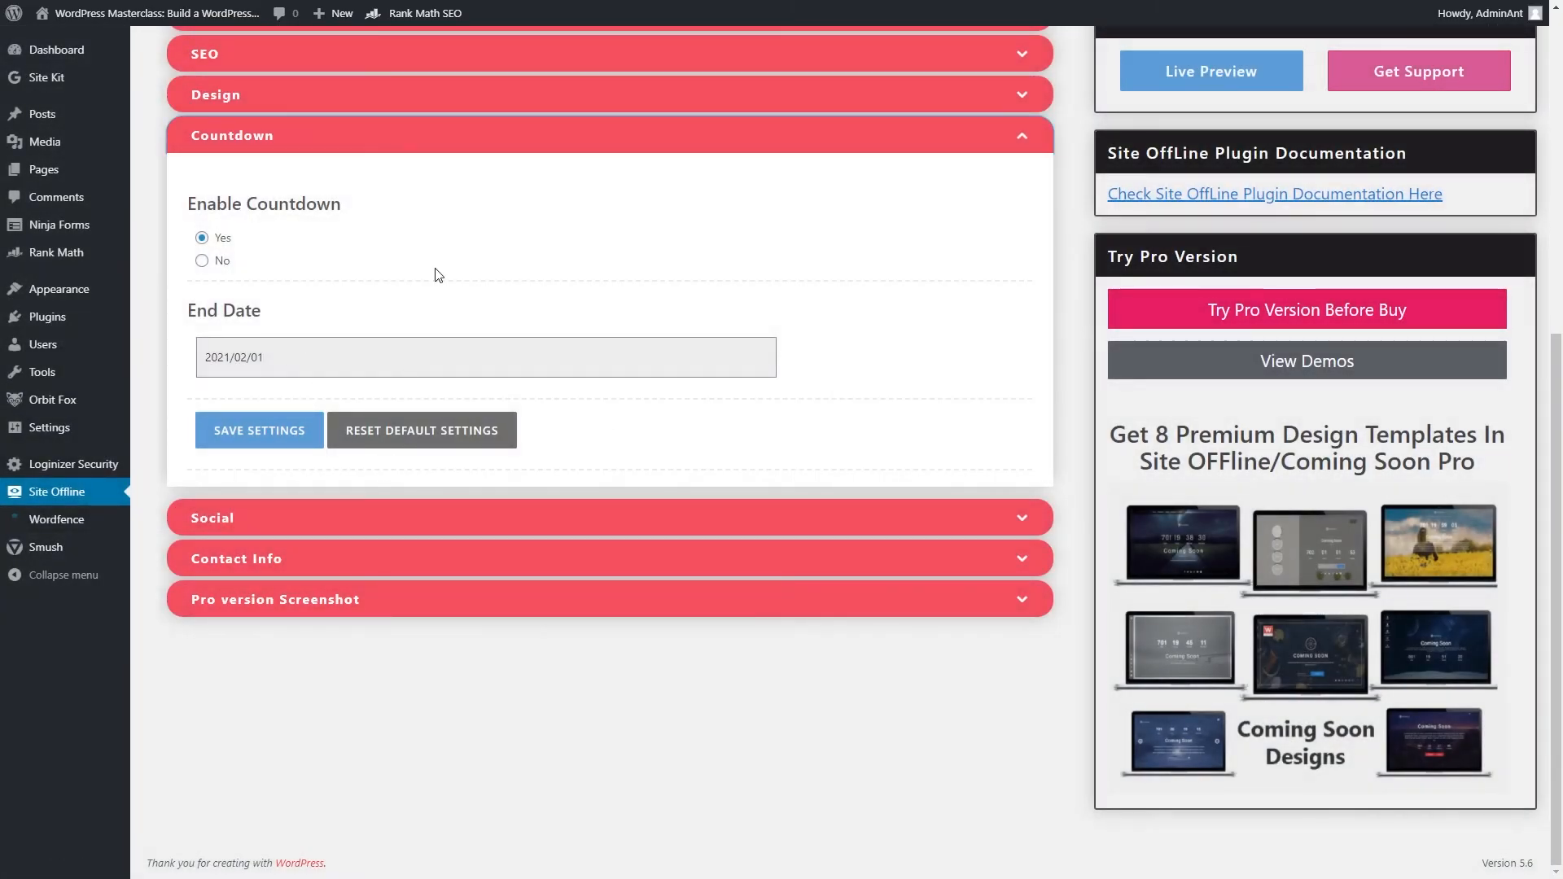
- Enter the Twitter profile URL for the offline page and save the Social settings
click(268, 519)
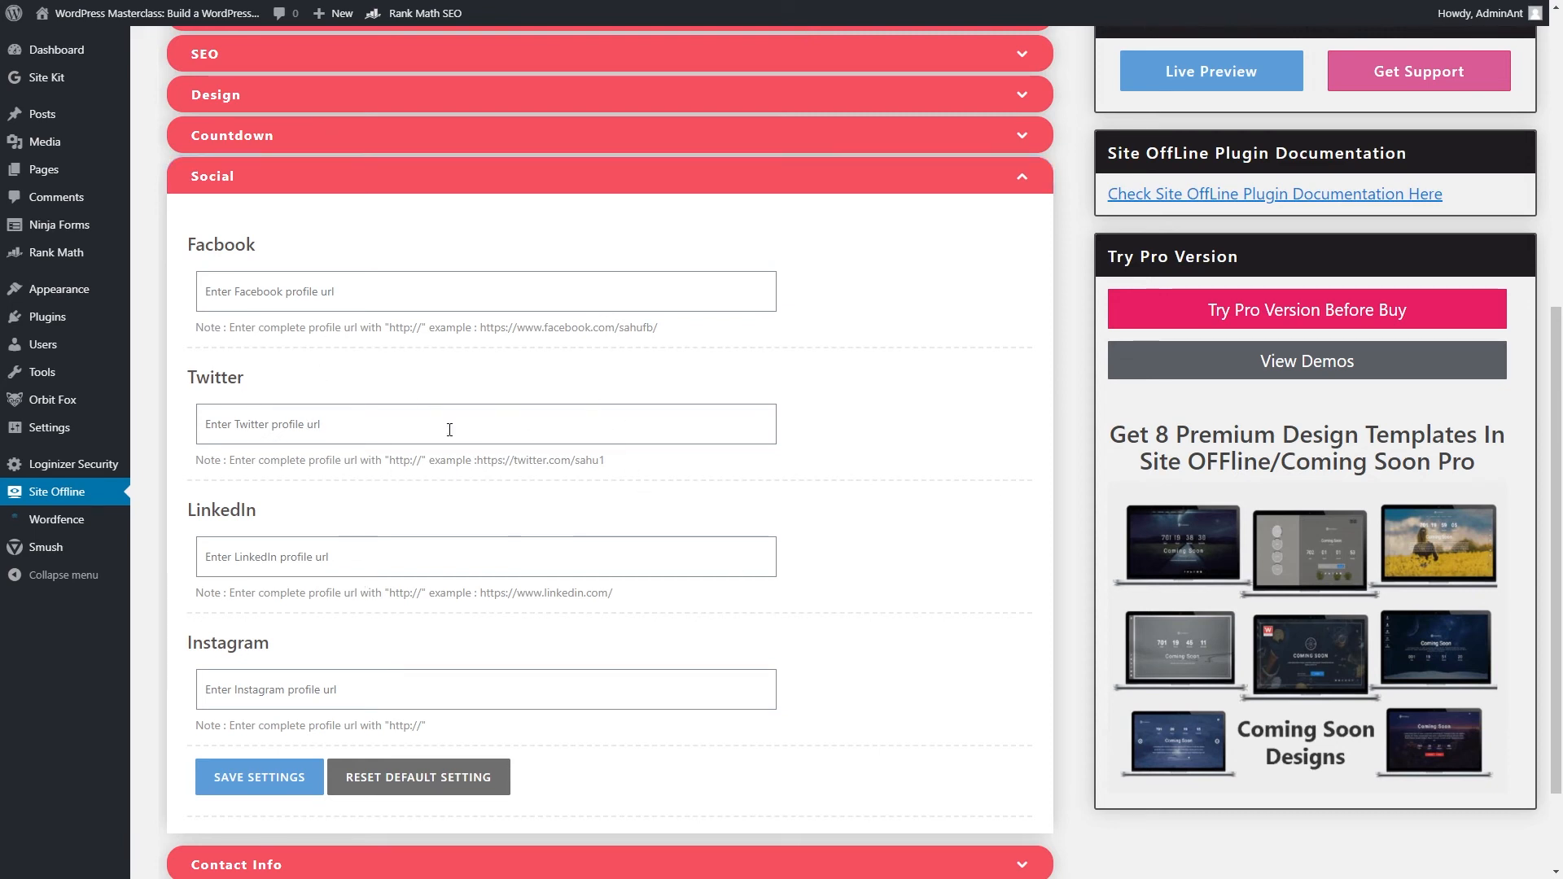
click(310, 429)
text(https://twitter.com/Barant1s)
click(792, 505)
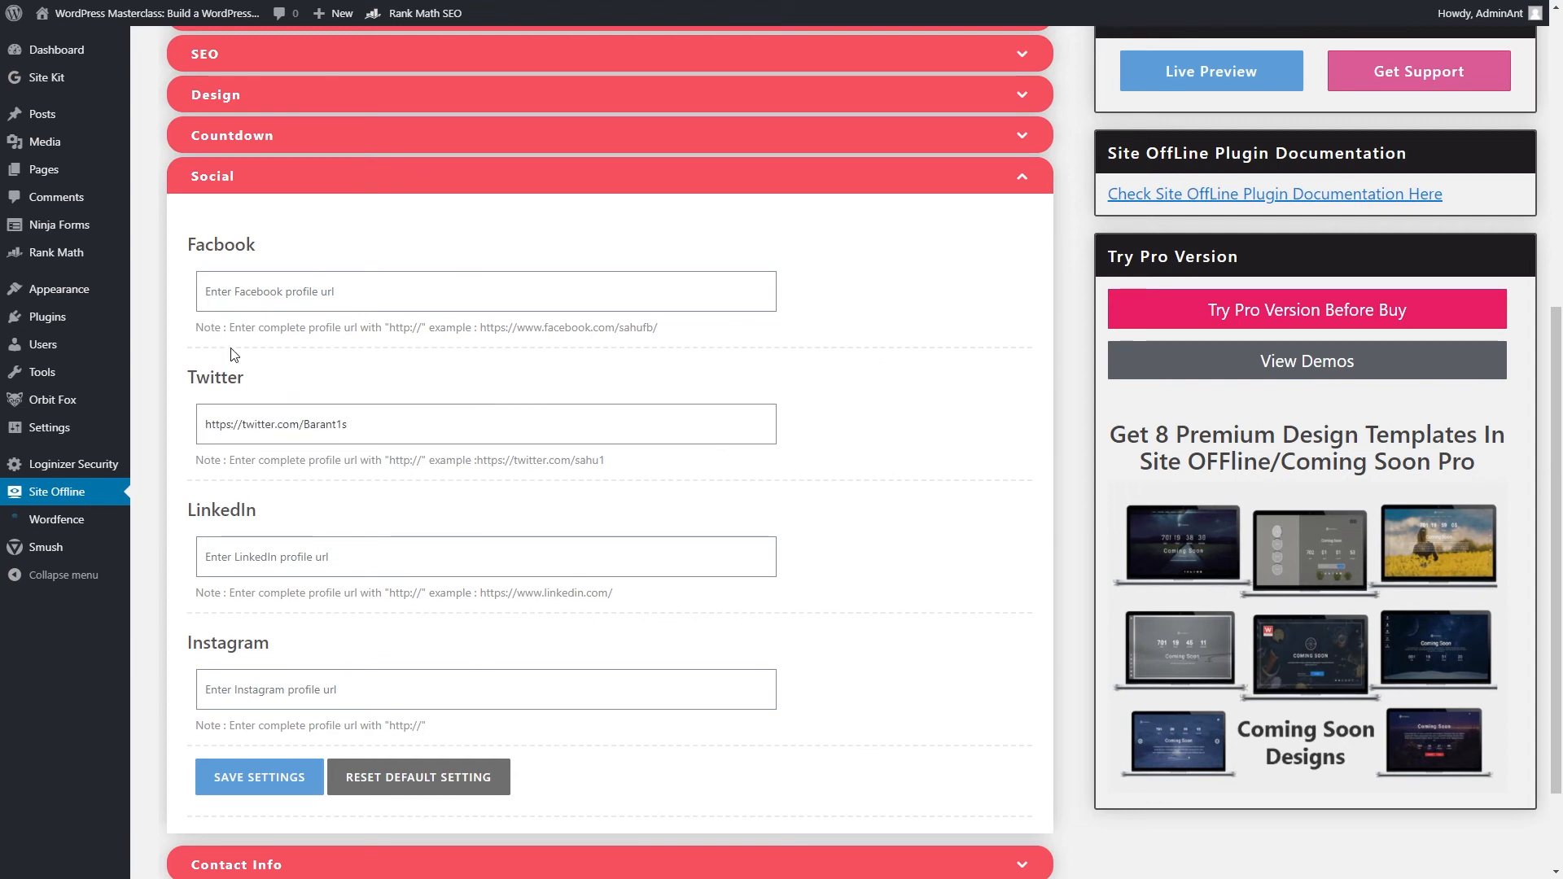
click(244, 778)
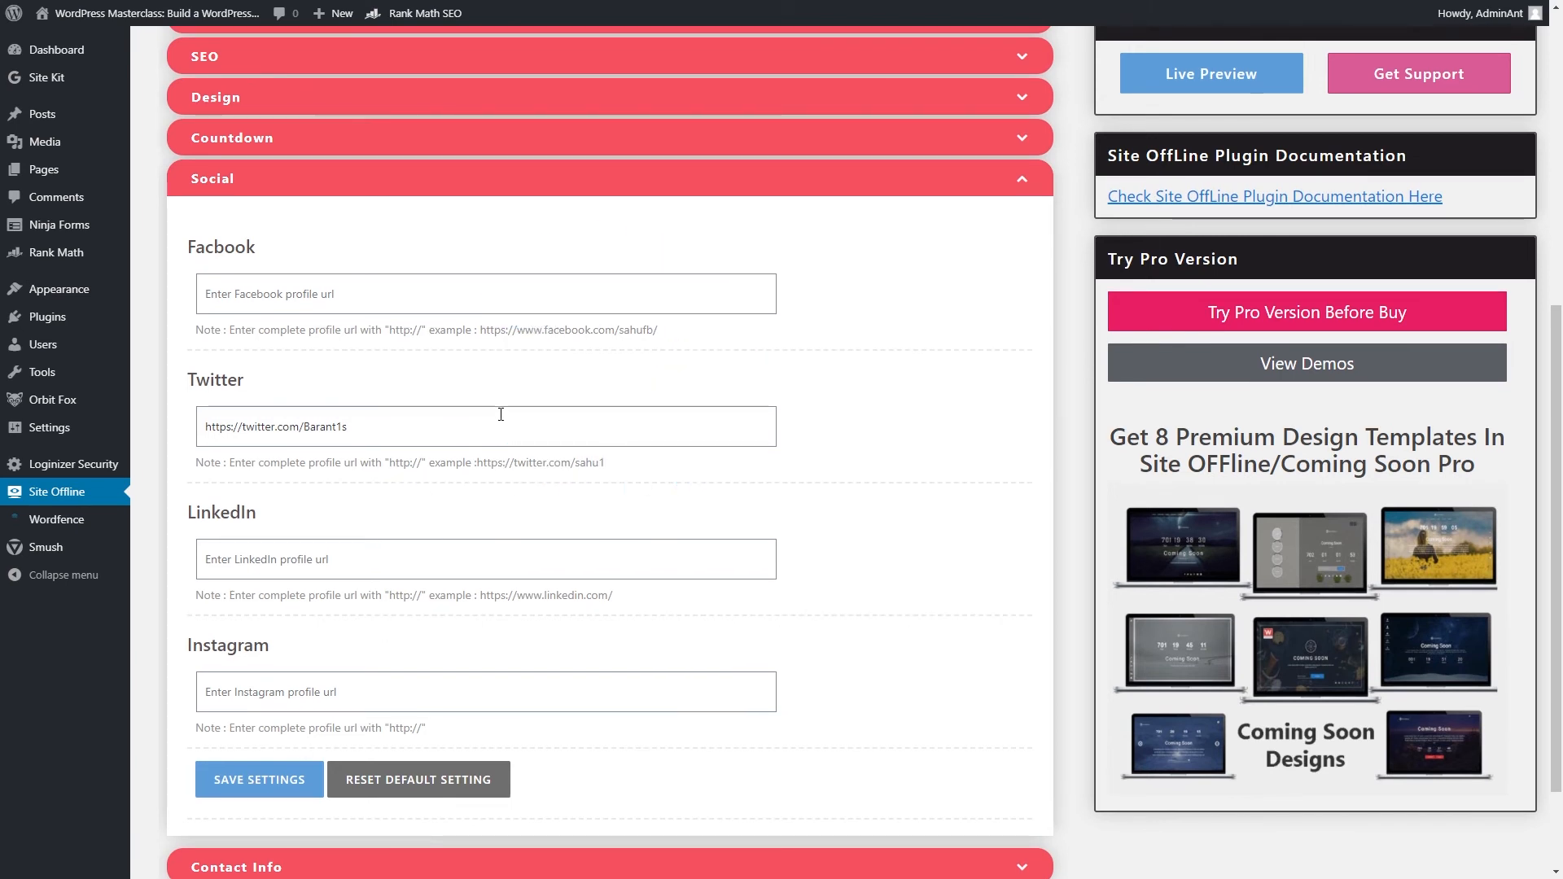
- Fill in the support email address under Contact Info and save the settings
scroll(418, 405, down, 2)
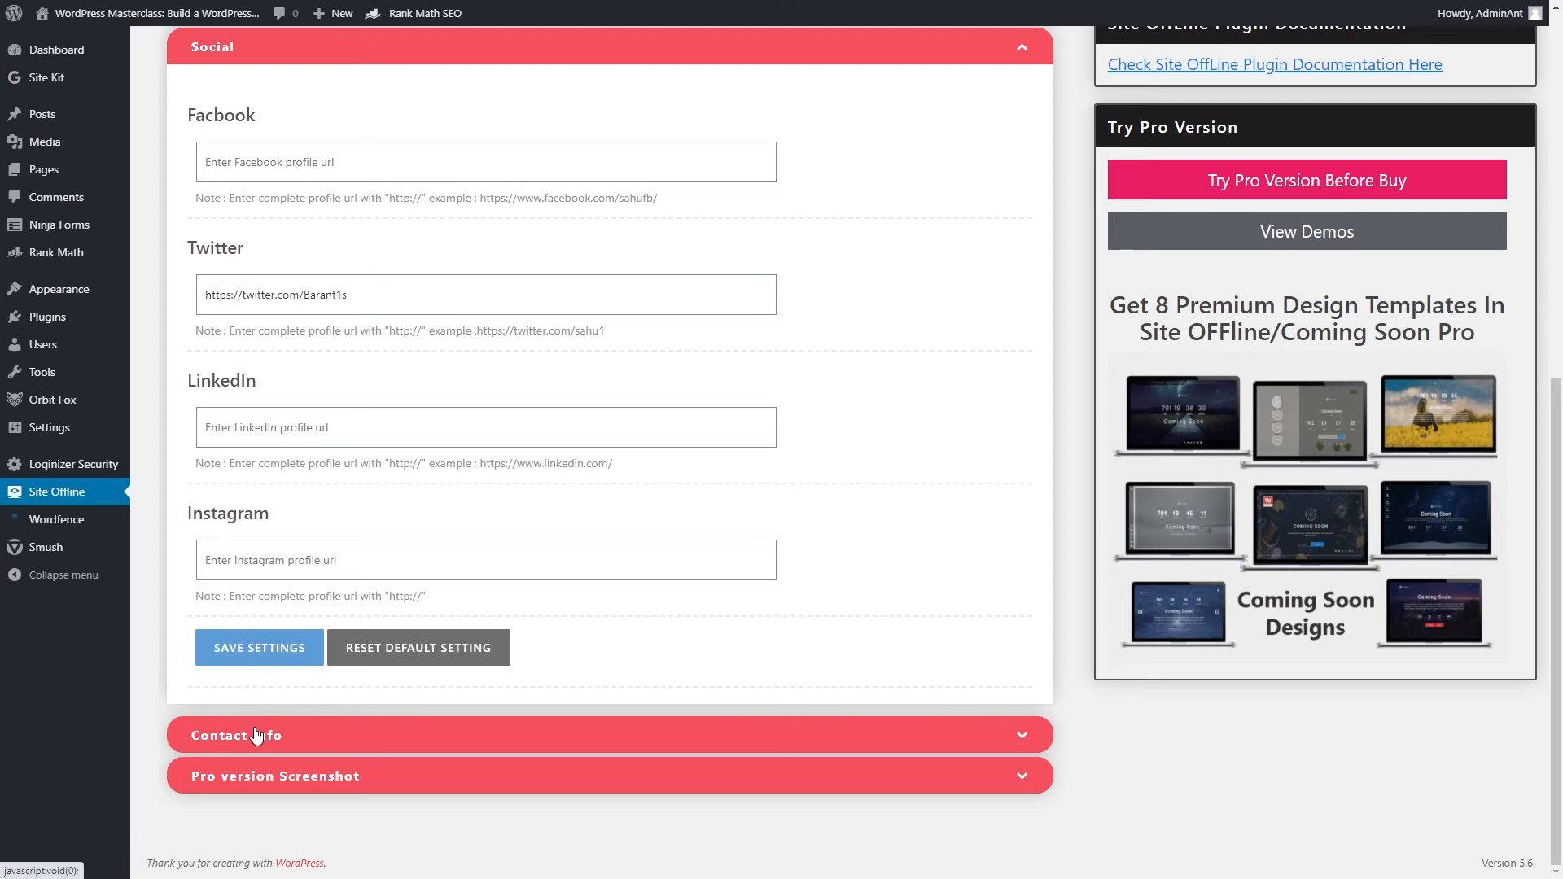
click(255, 735)
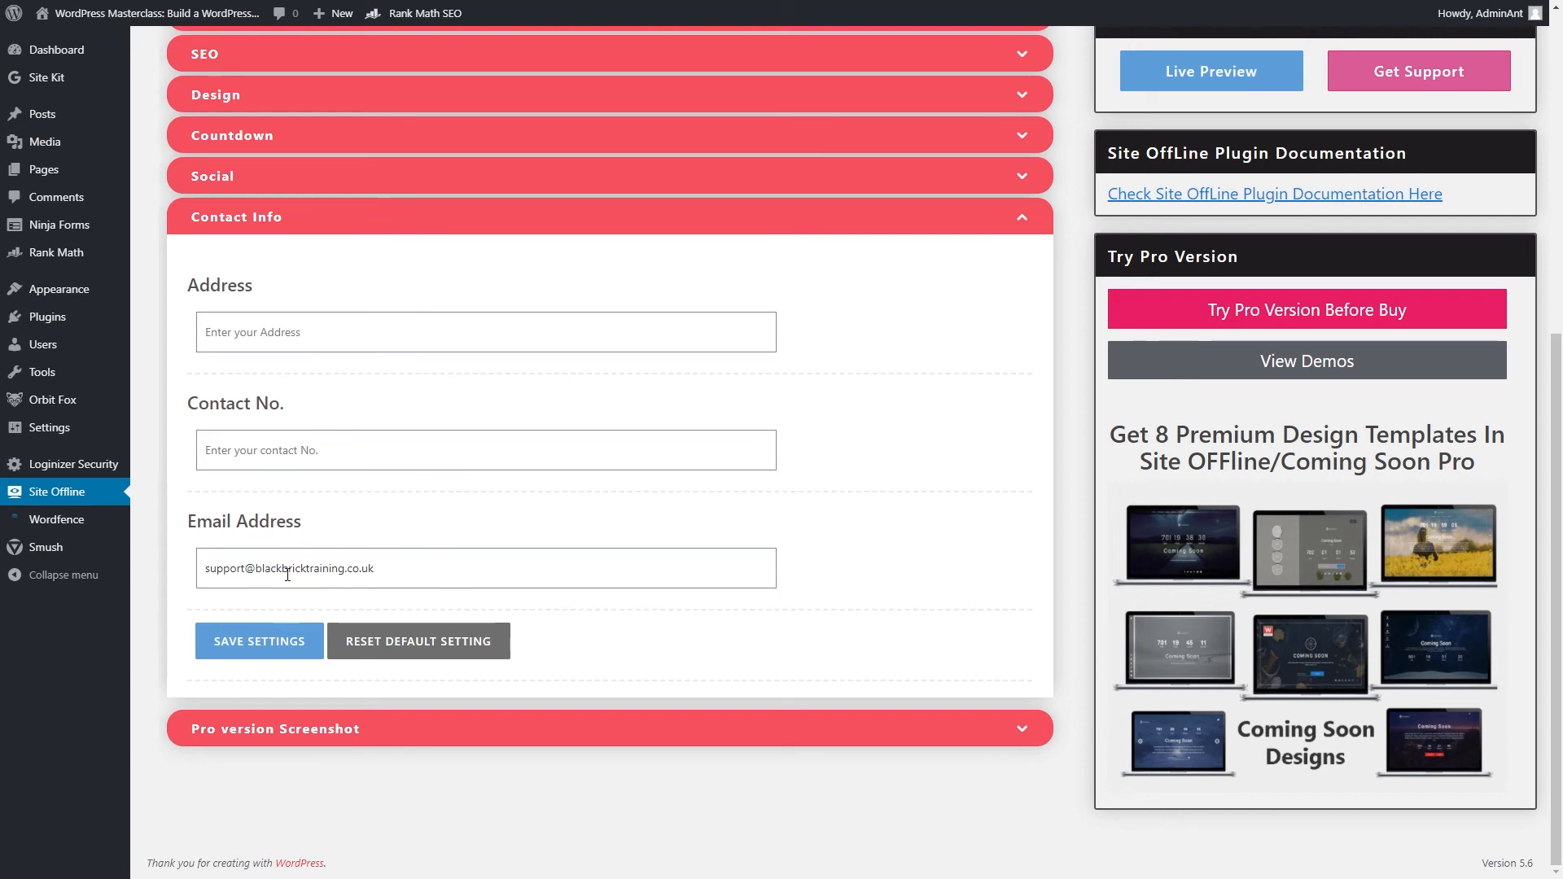
click(266, 647)
click(773, 473)
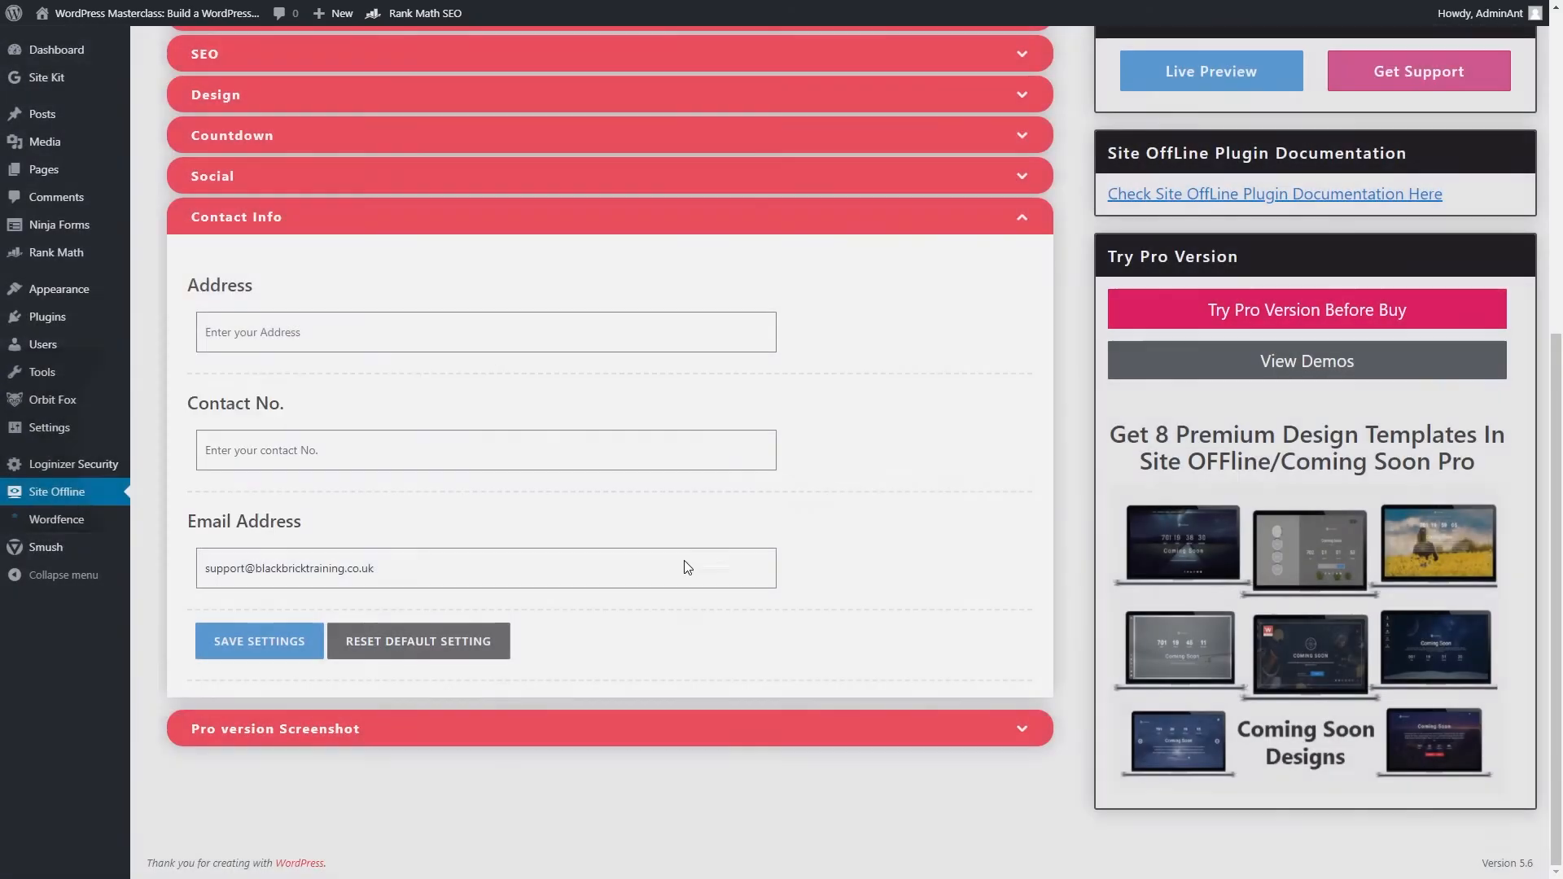
- Check the logo, text, countdown, contact details and social icon in the offline page's live preview
scroll(788, 429, up, 6)
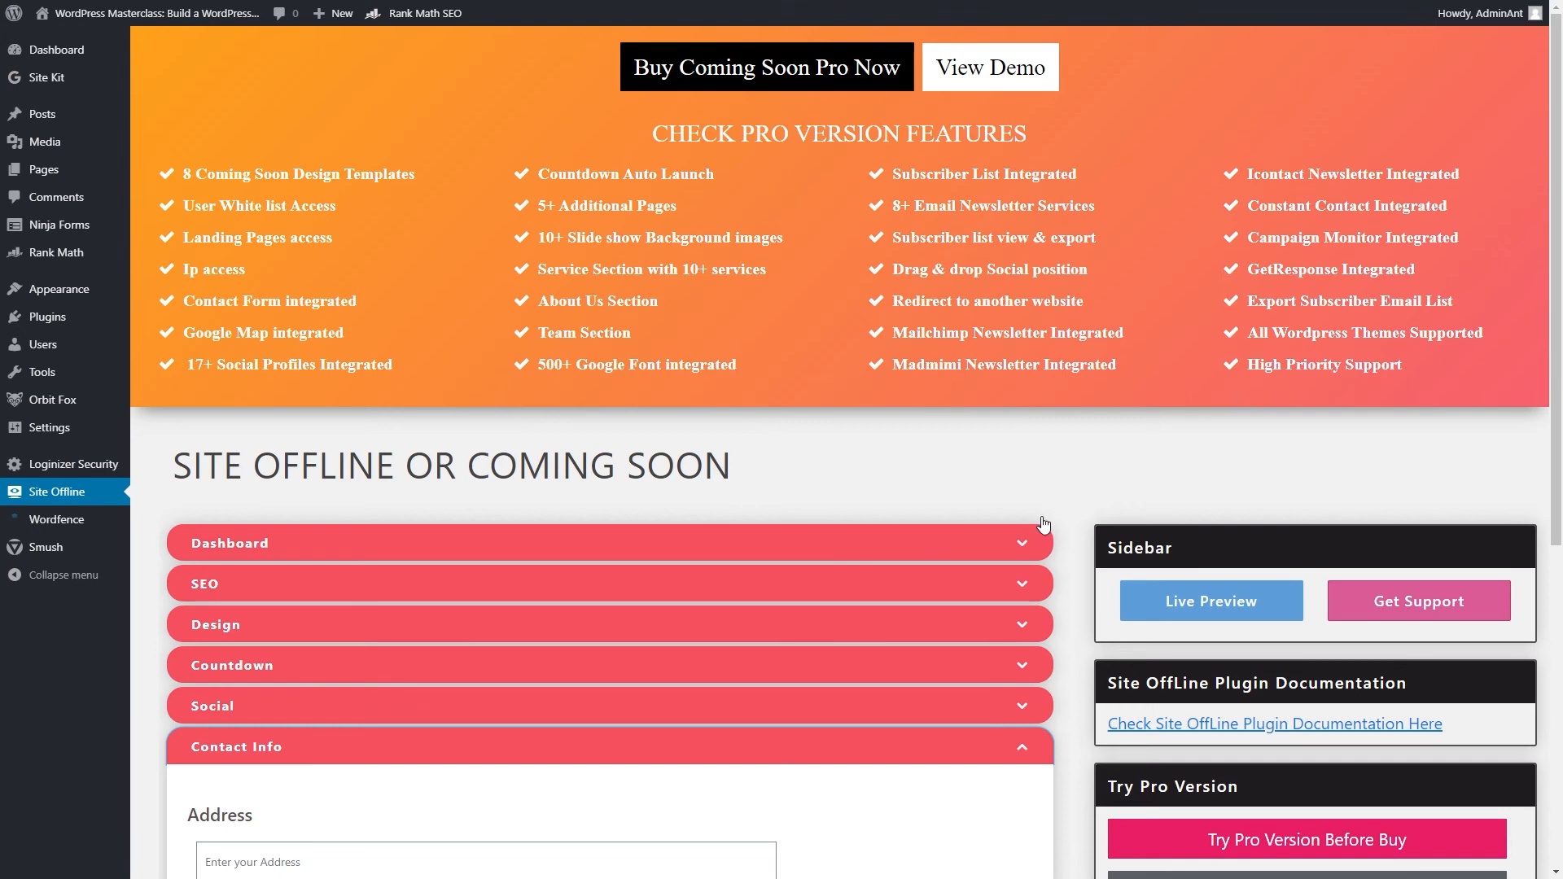
click(1206, 602)
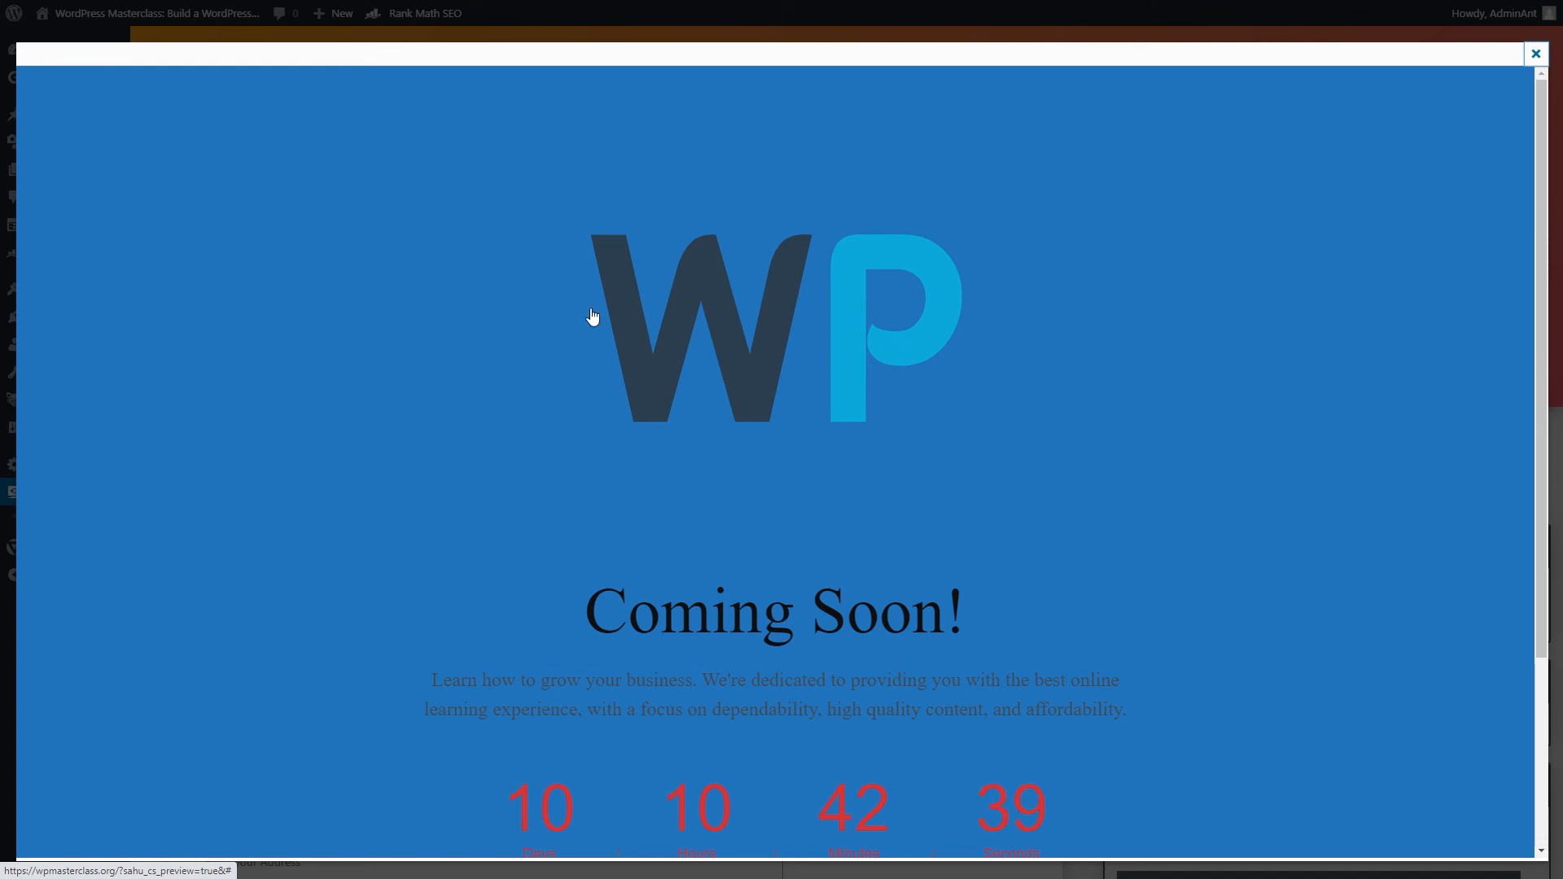
scroll(586, 480, down, 3)
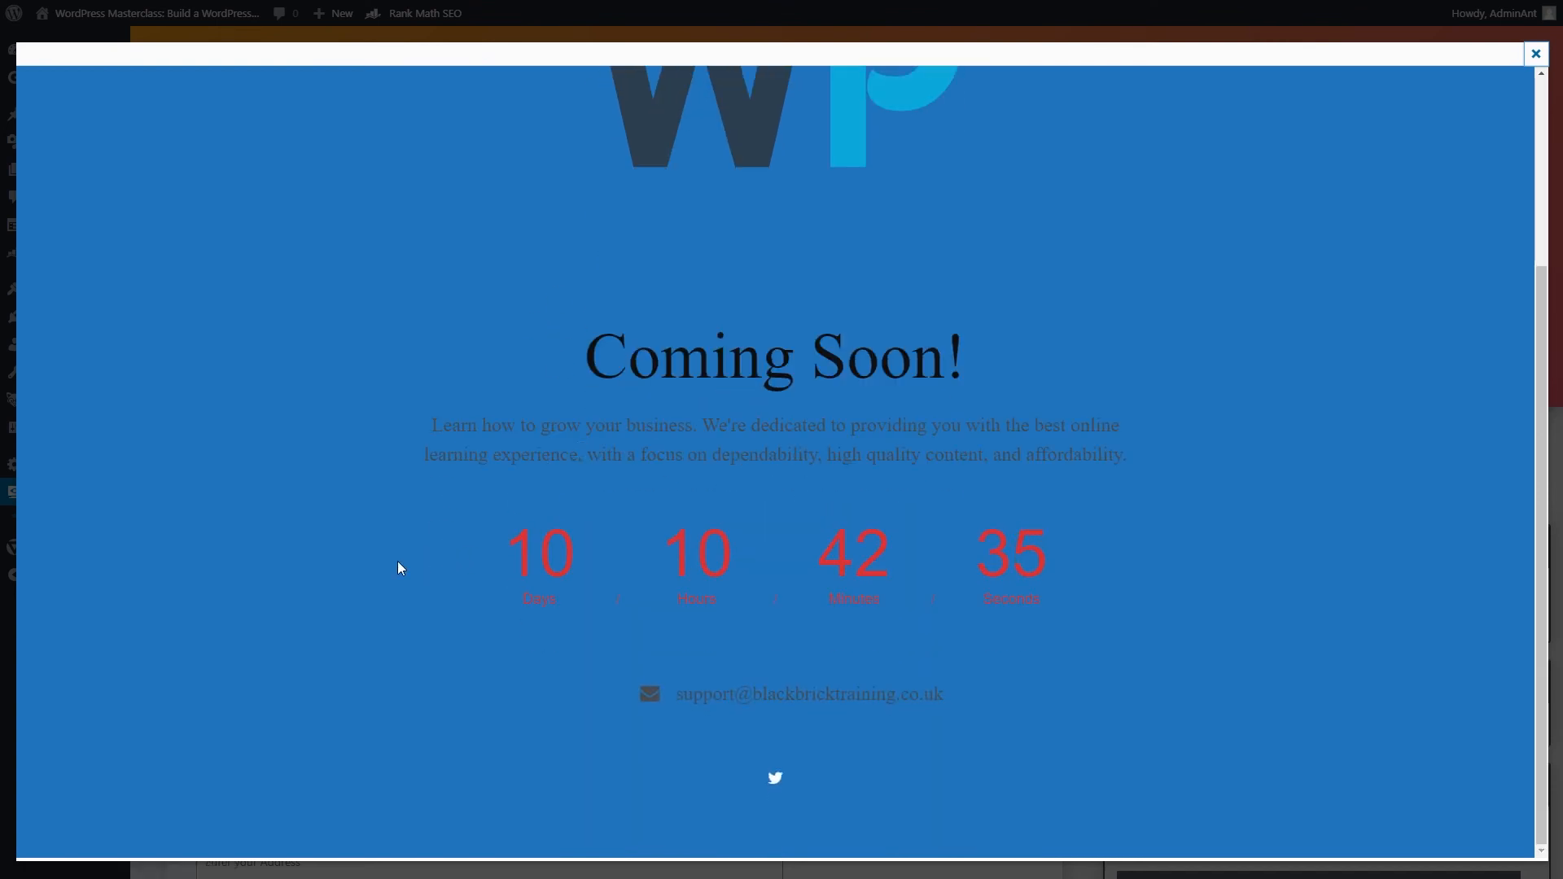
scroll(397, 562, up, 3)
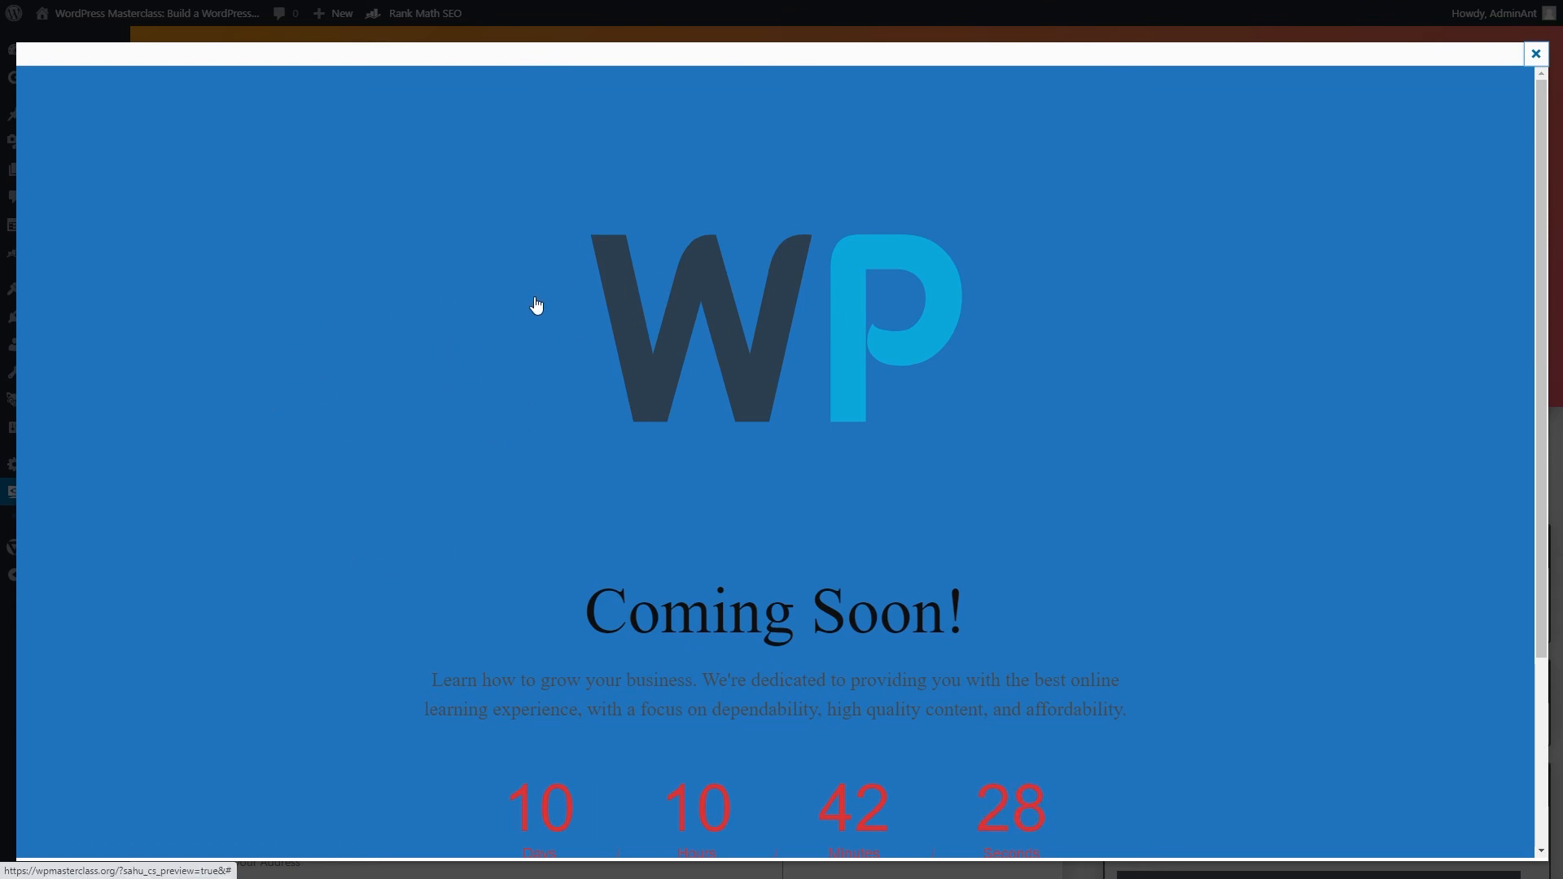
click(1535, 53)
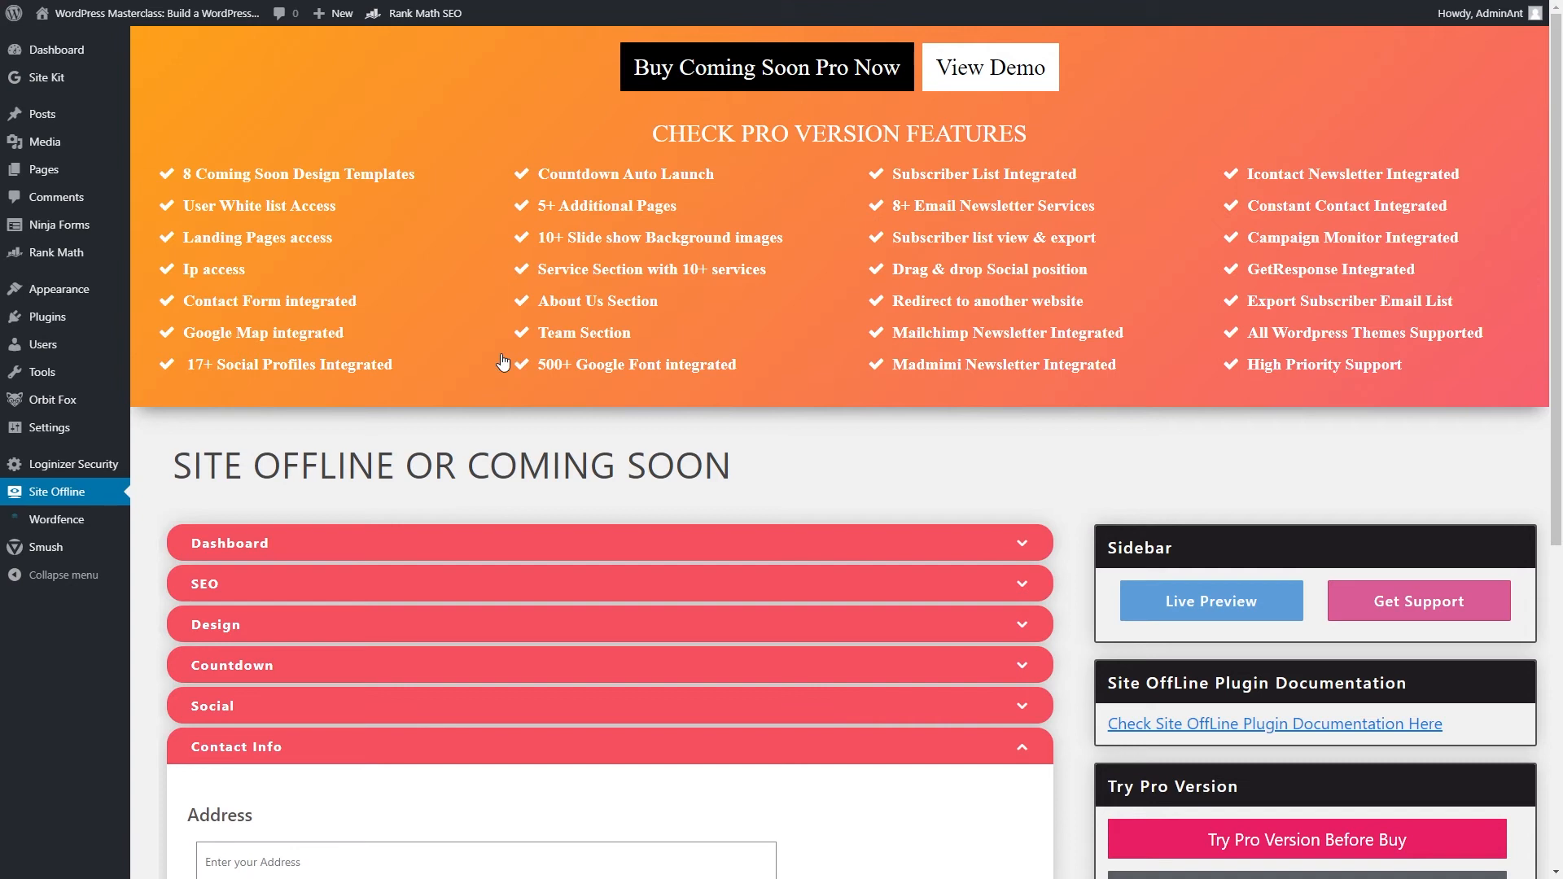
- Switch the offline page's background type to Image Background in the Design section
click(227, 628)
scroll(261, 602, down, 5)
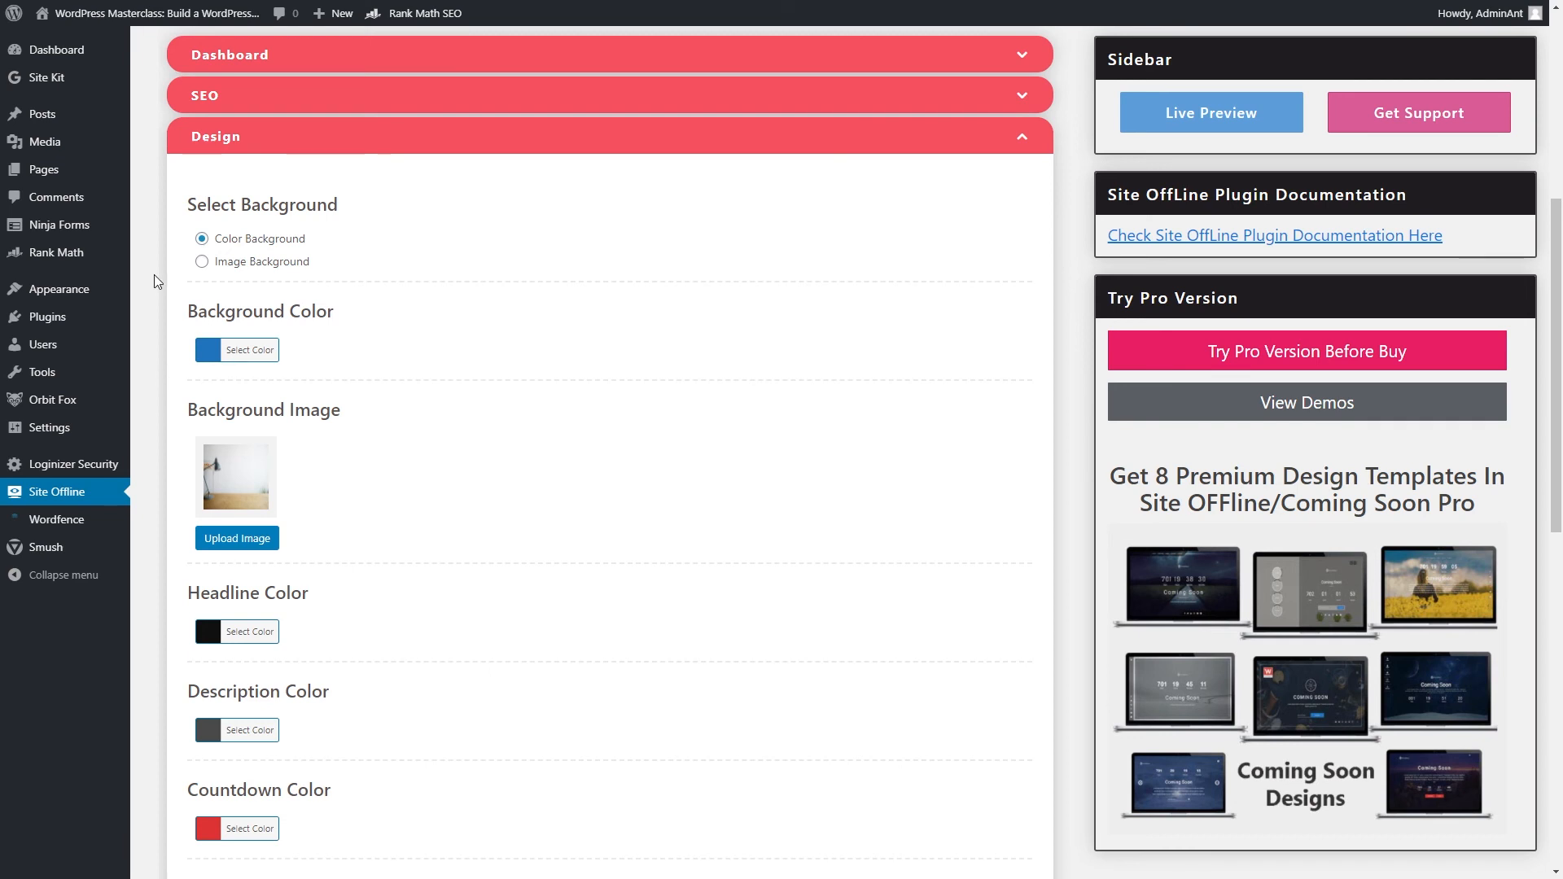
click(200, 264)
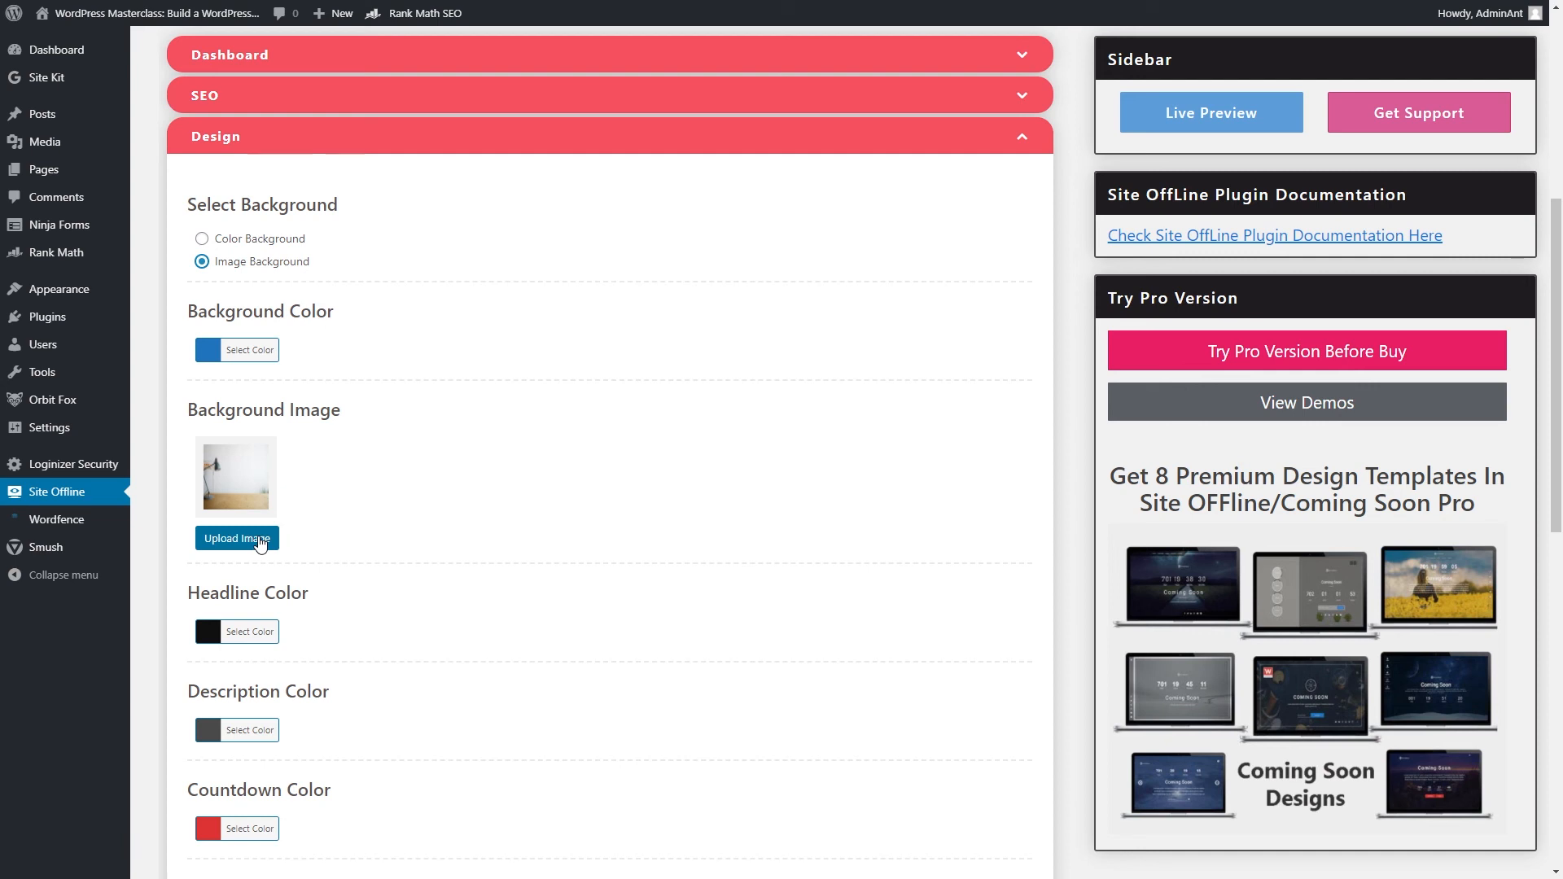
- Set header.jpg from the media library as the background image and save the Design settings
click(260, 543)
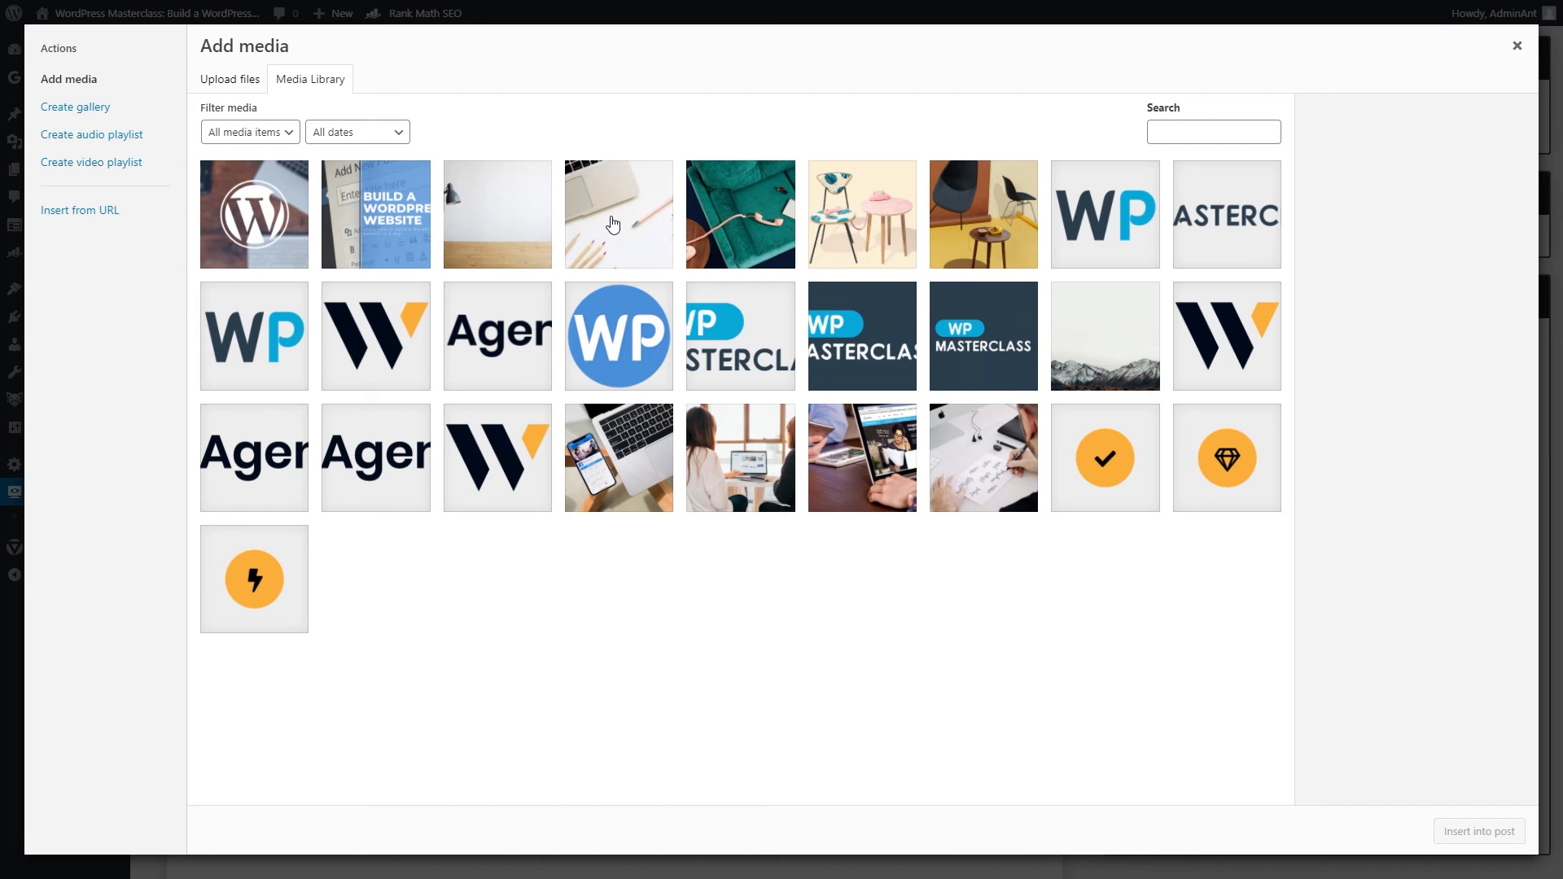
click(611, 224)
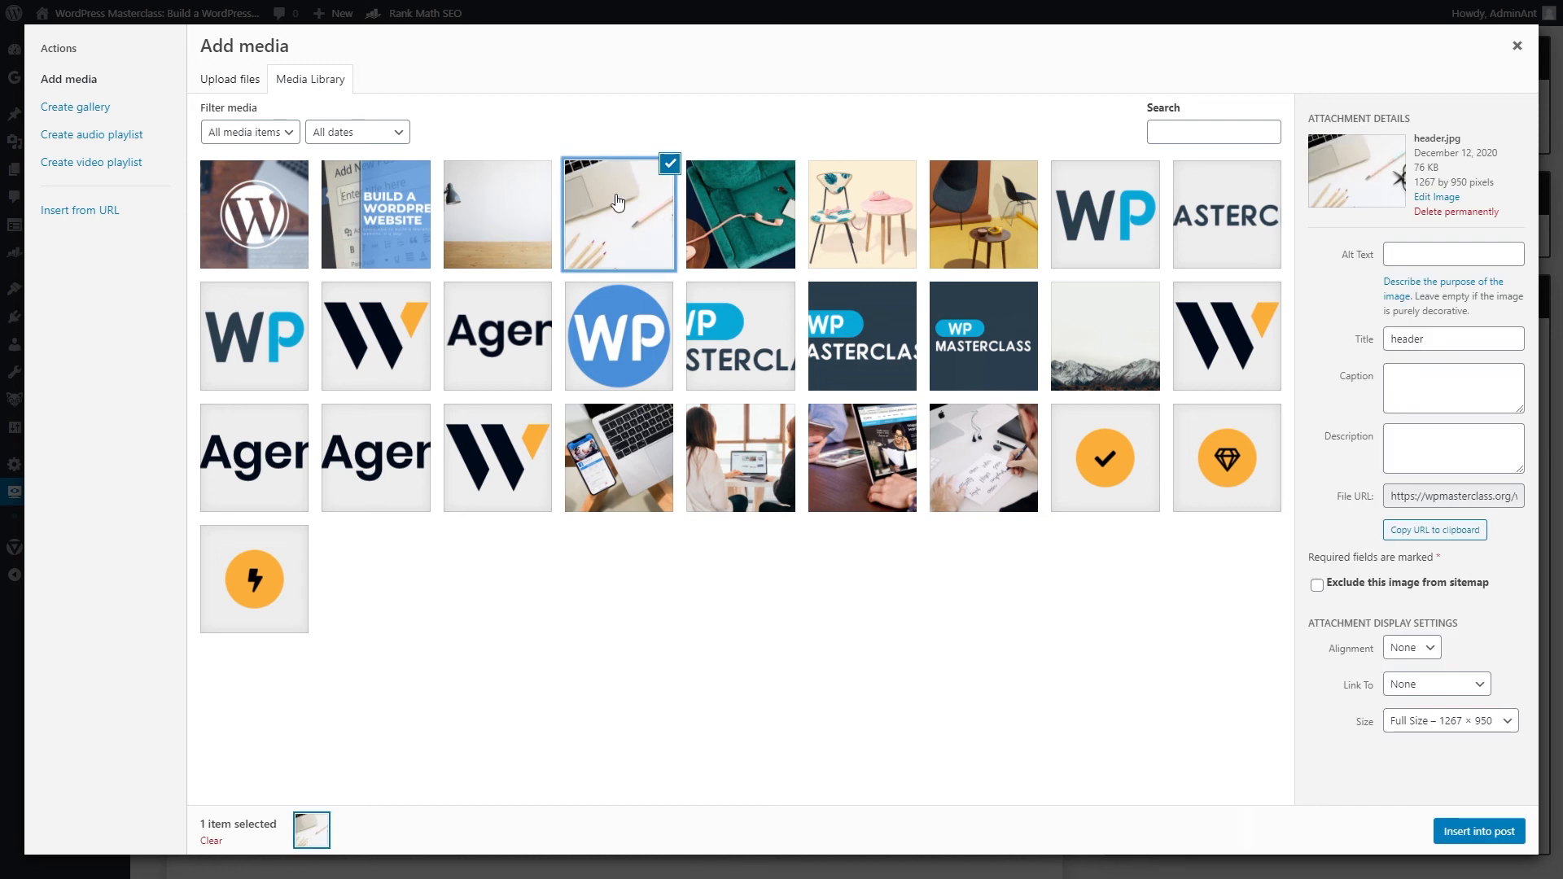
click(1496, 831)
scroll(431, 616, down, 9)
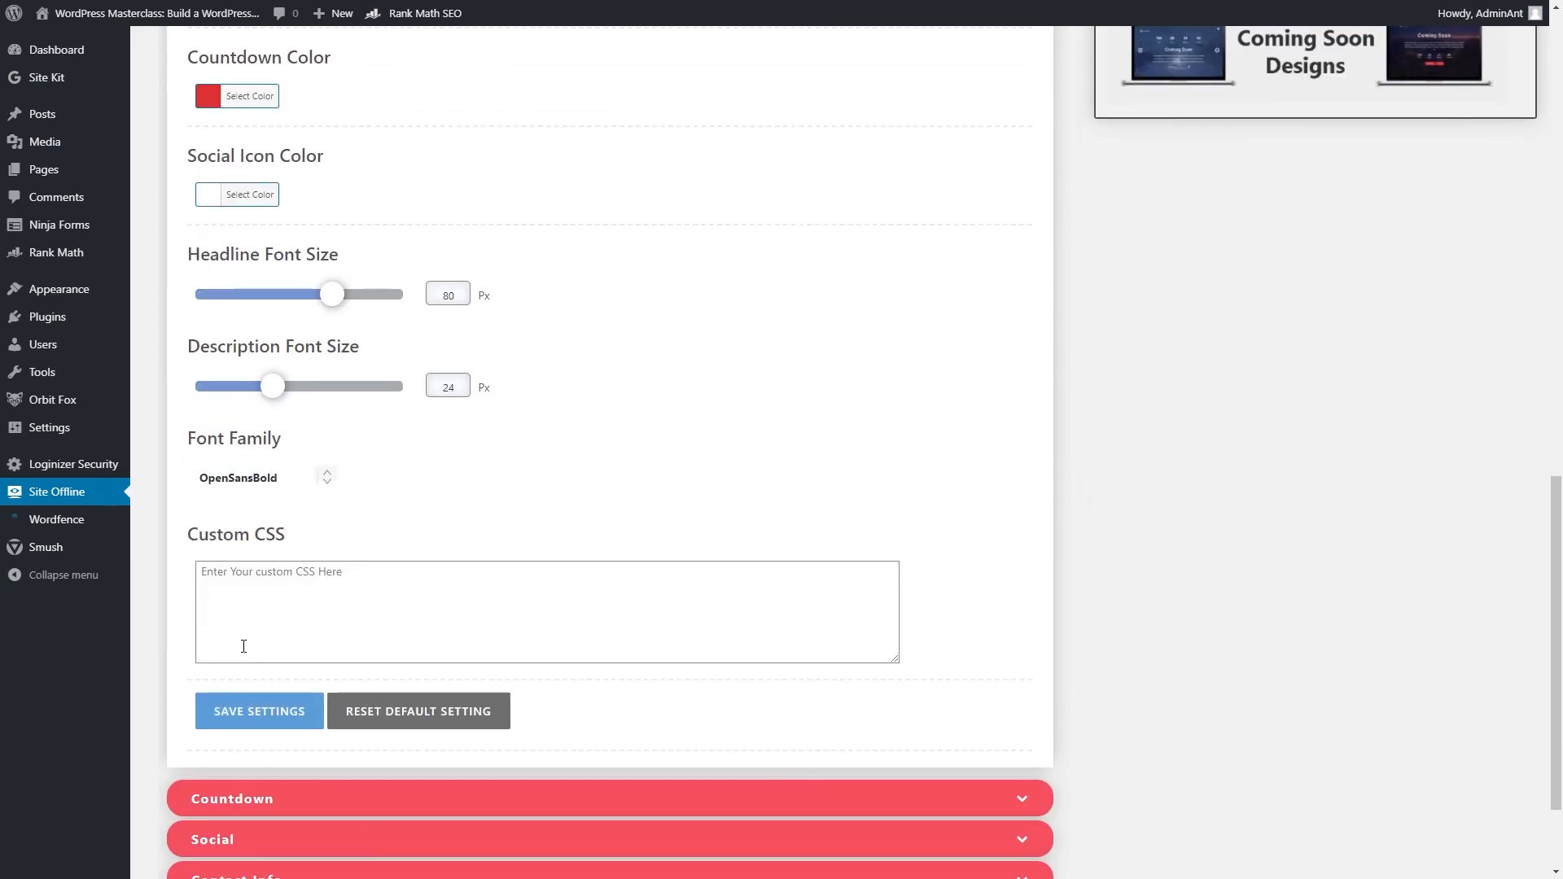
click(255, 714)
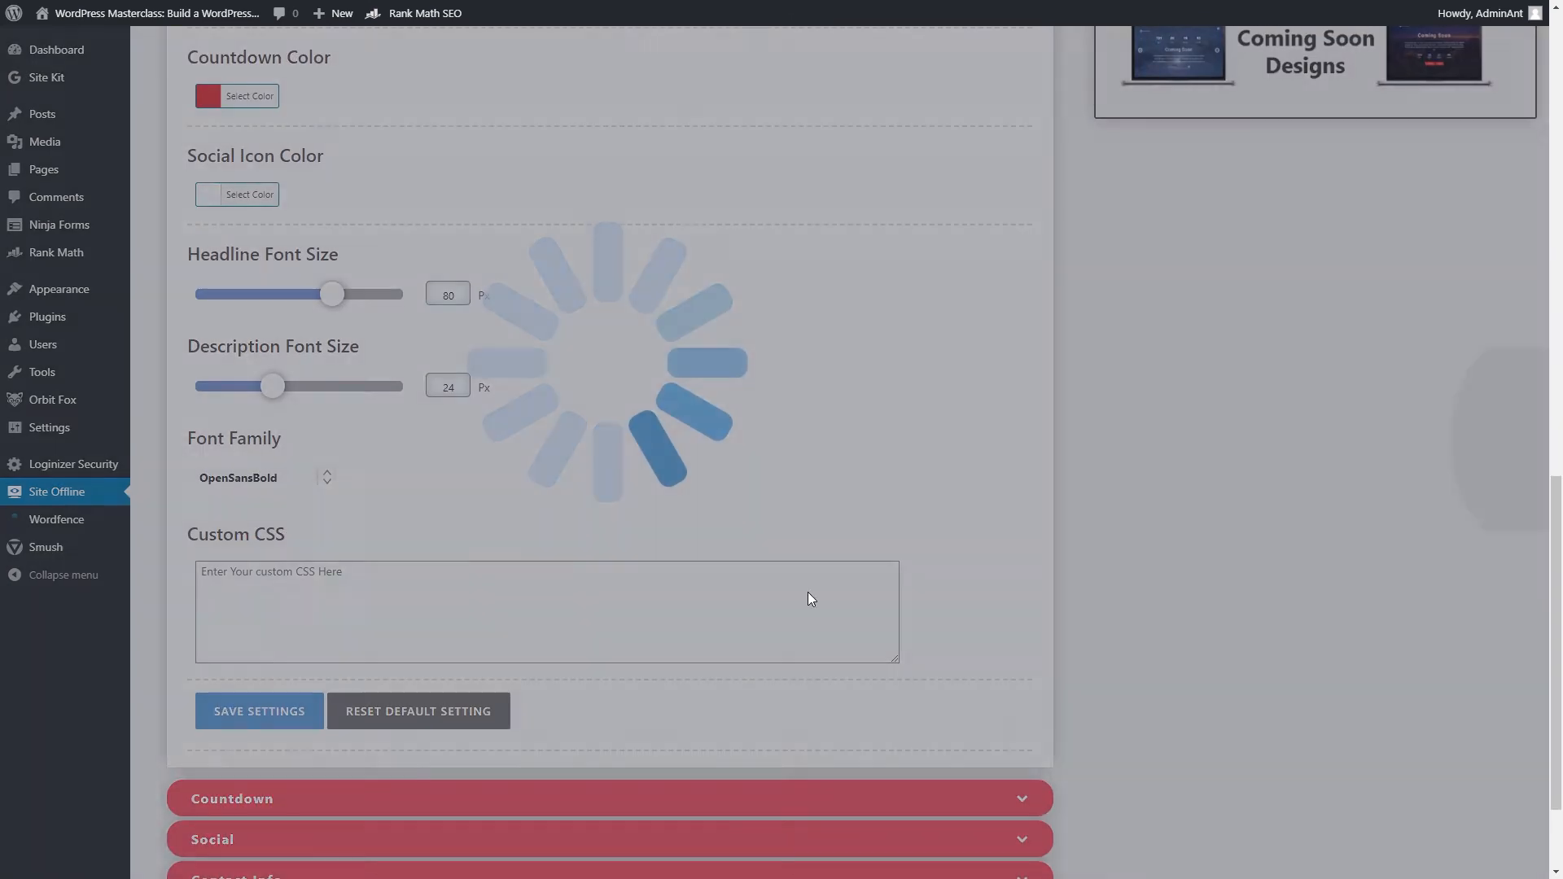
click(776, 474)
- Review the offline page's live preview with its image background, checking the text, countdown and contact details
scroll(864, 702, up, 7)
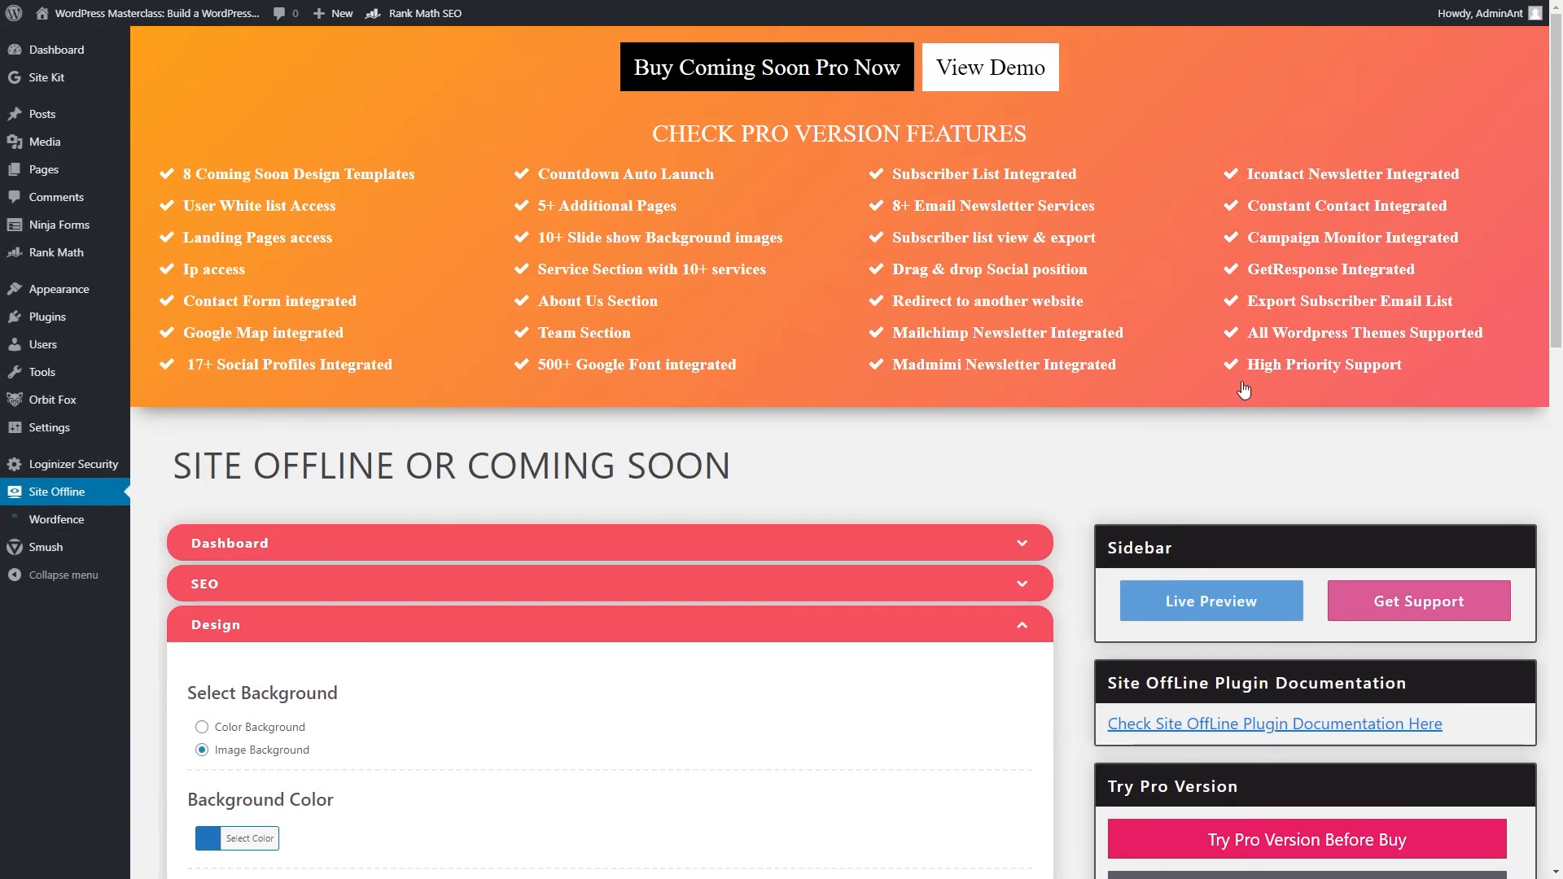
click(1219, 612)
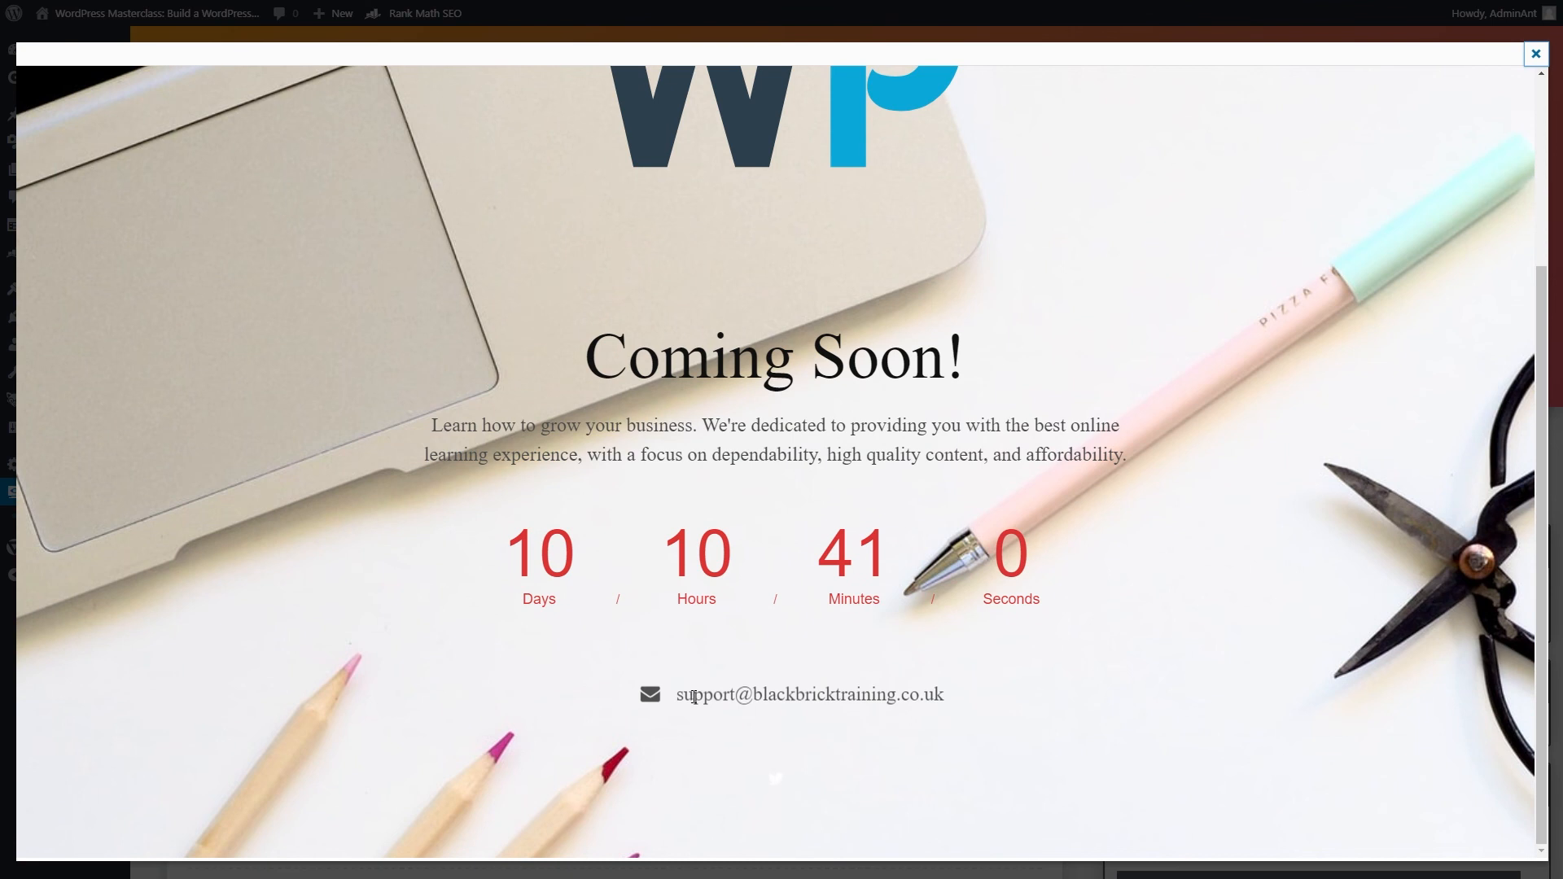
scroll(857, 570, up, 2)
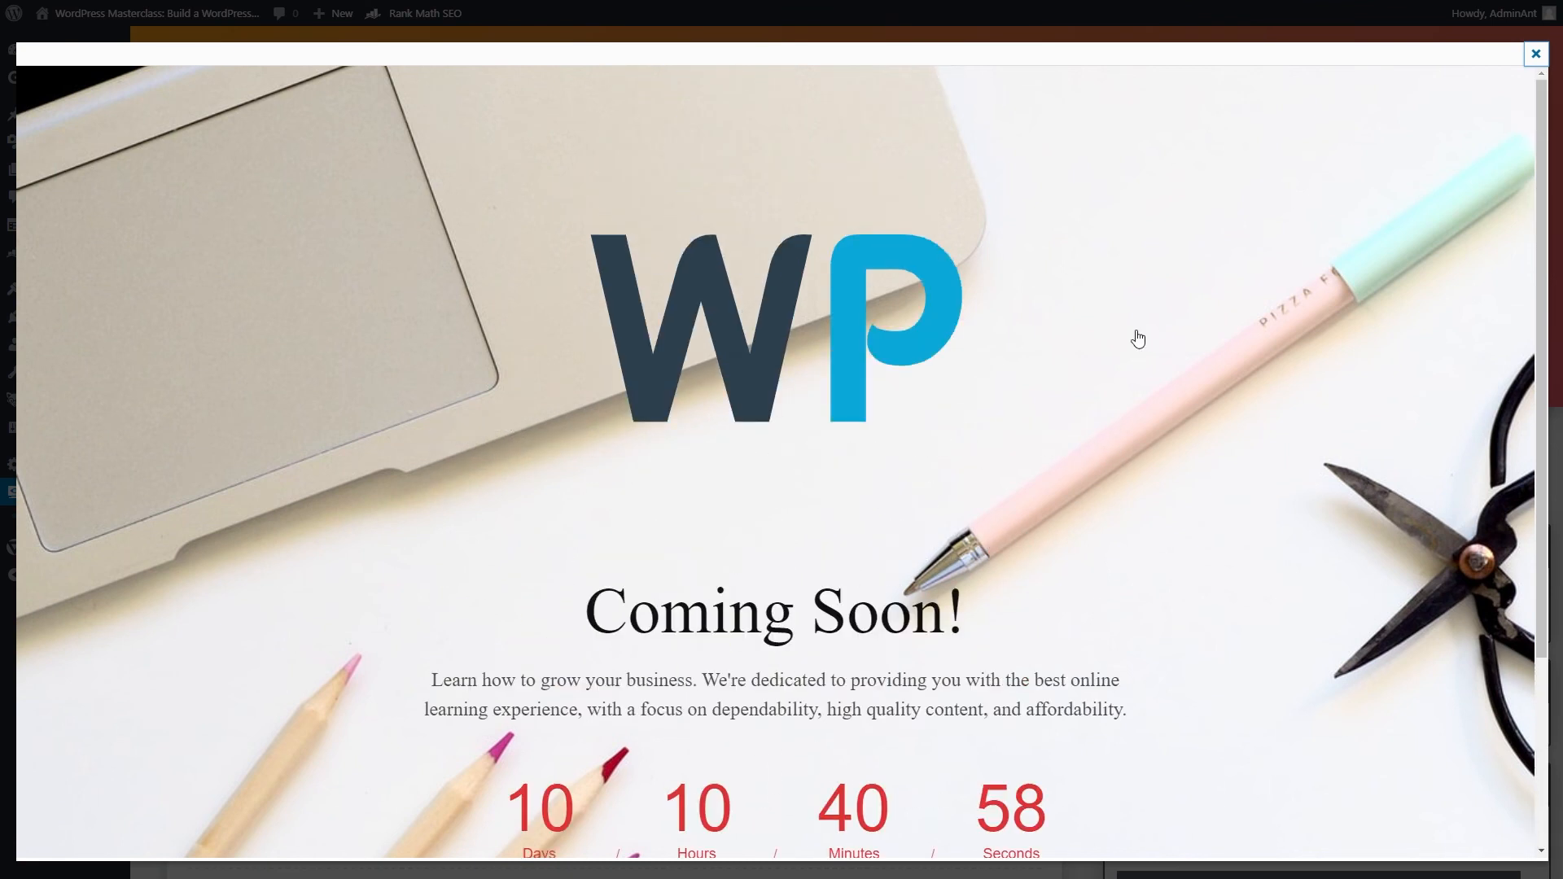
scroll(767, 401, down, 2)
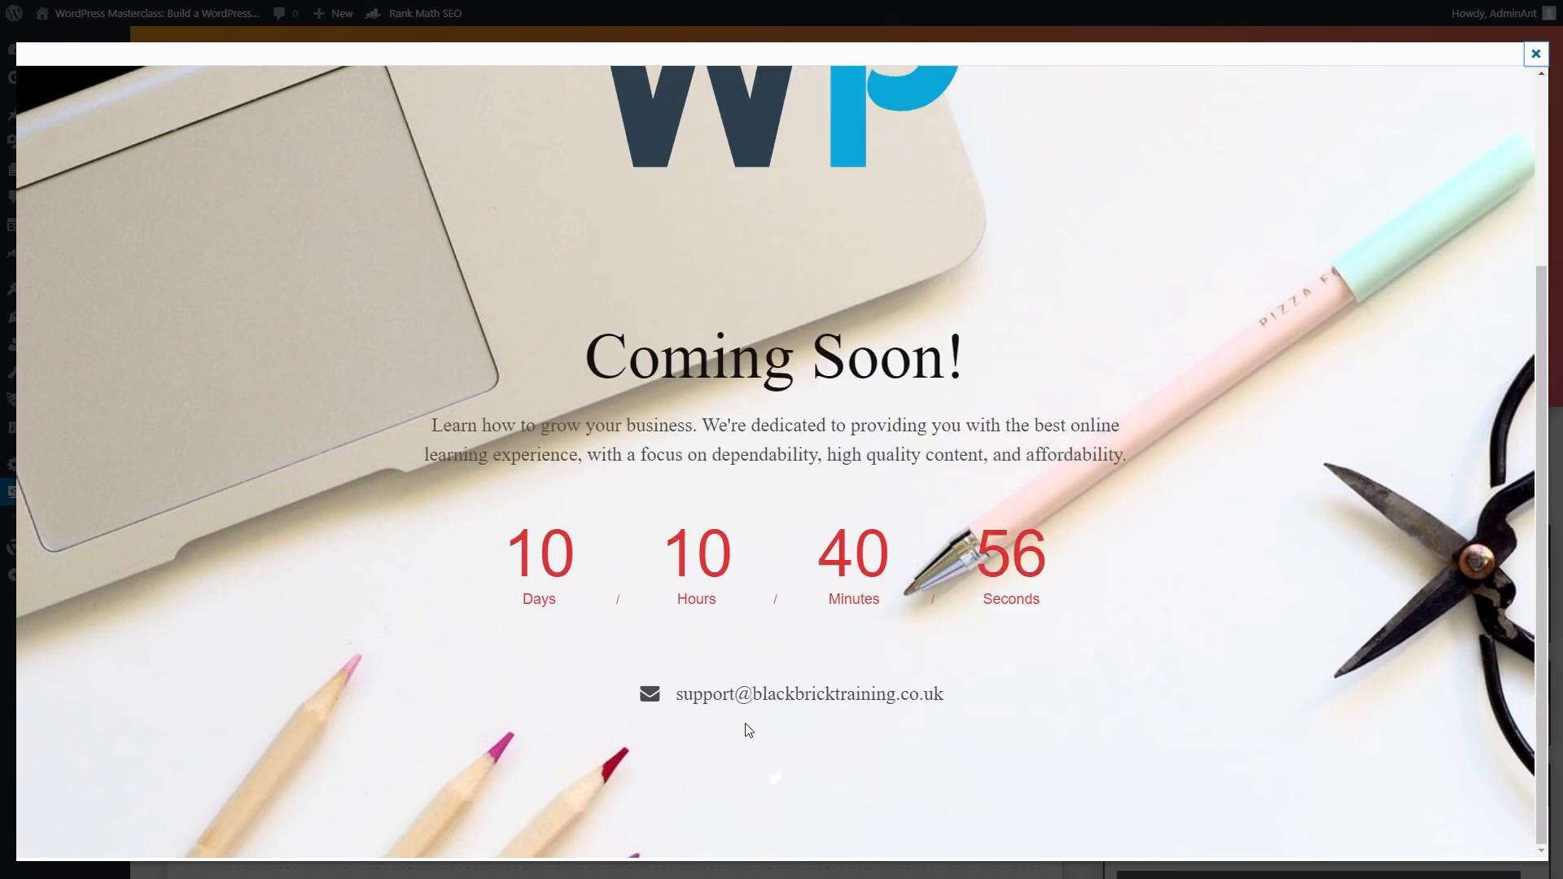
drag(516, 549, 1036, 540)
click(1058, 553)
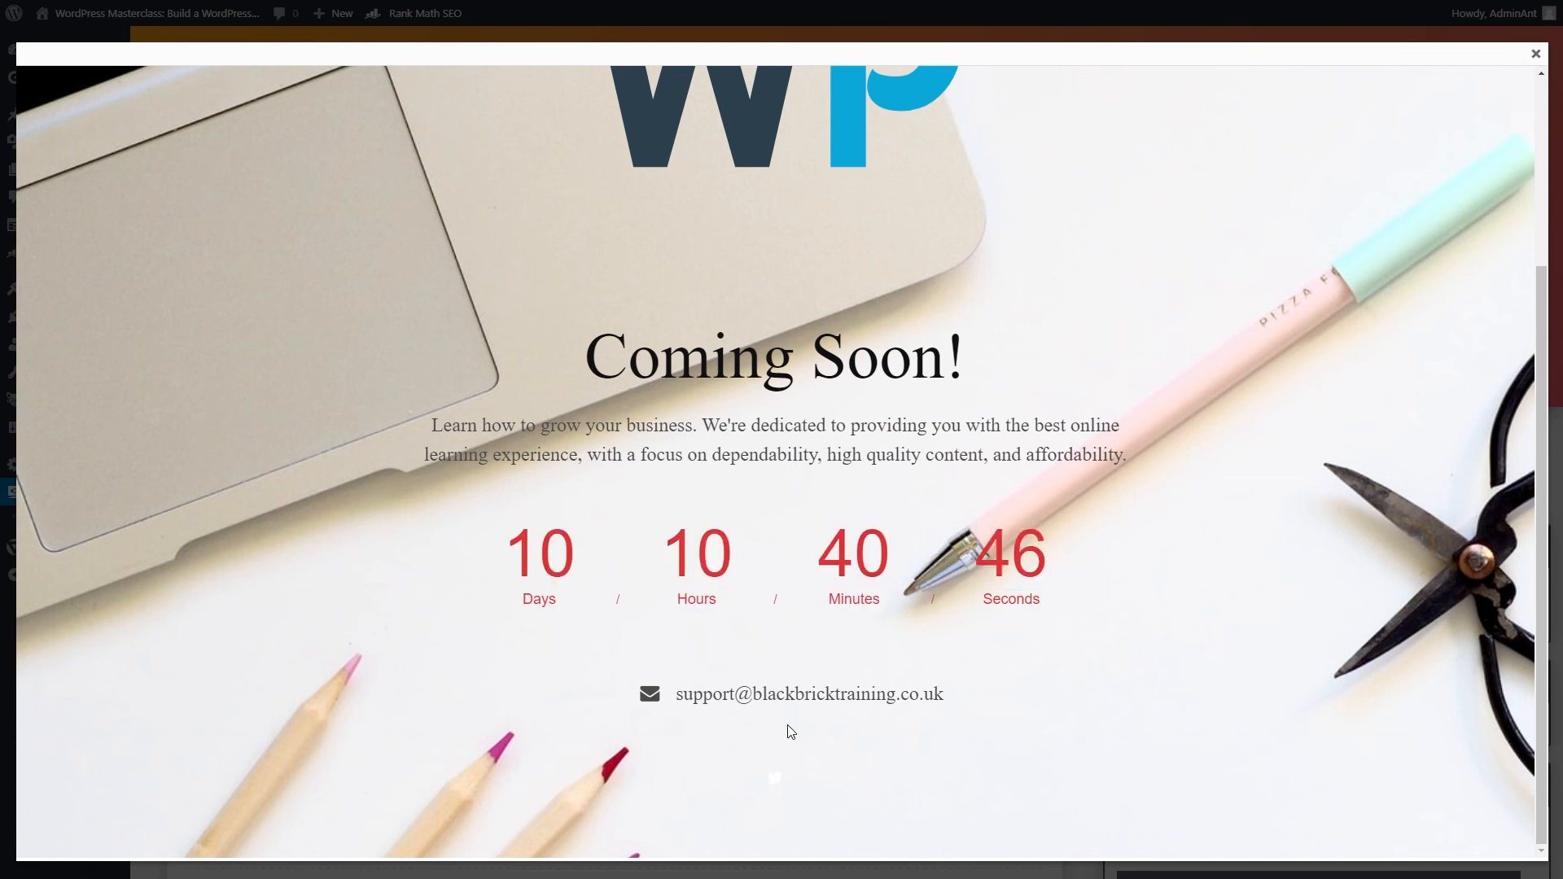
scroll(817, 761, up, 3)
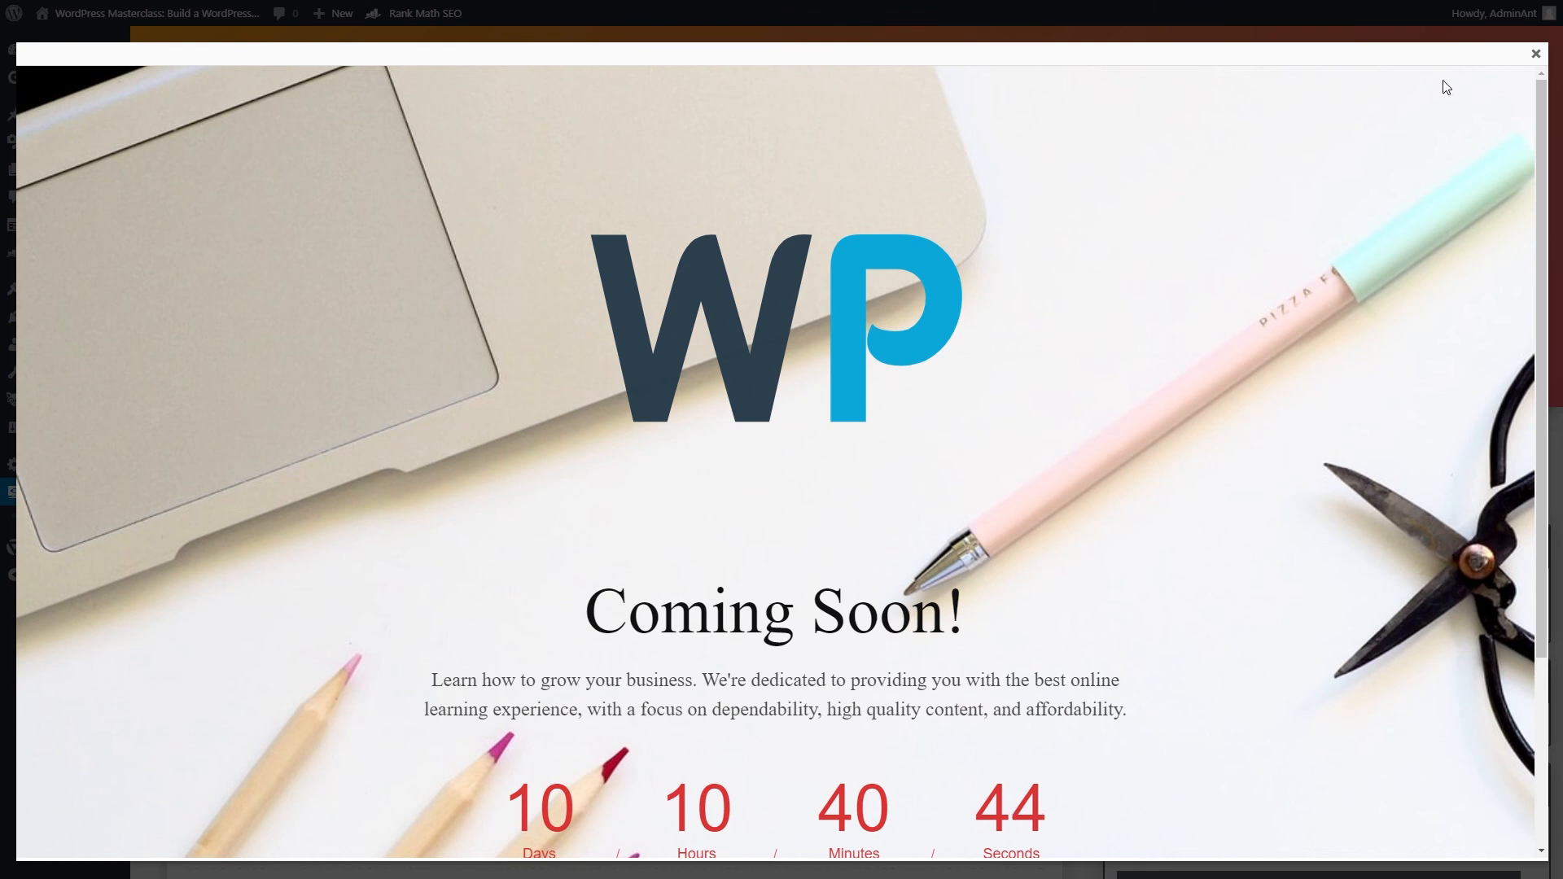
click(1536, 54)
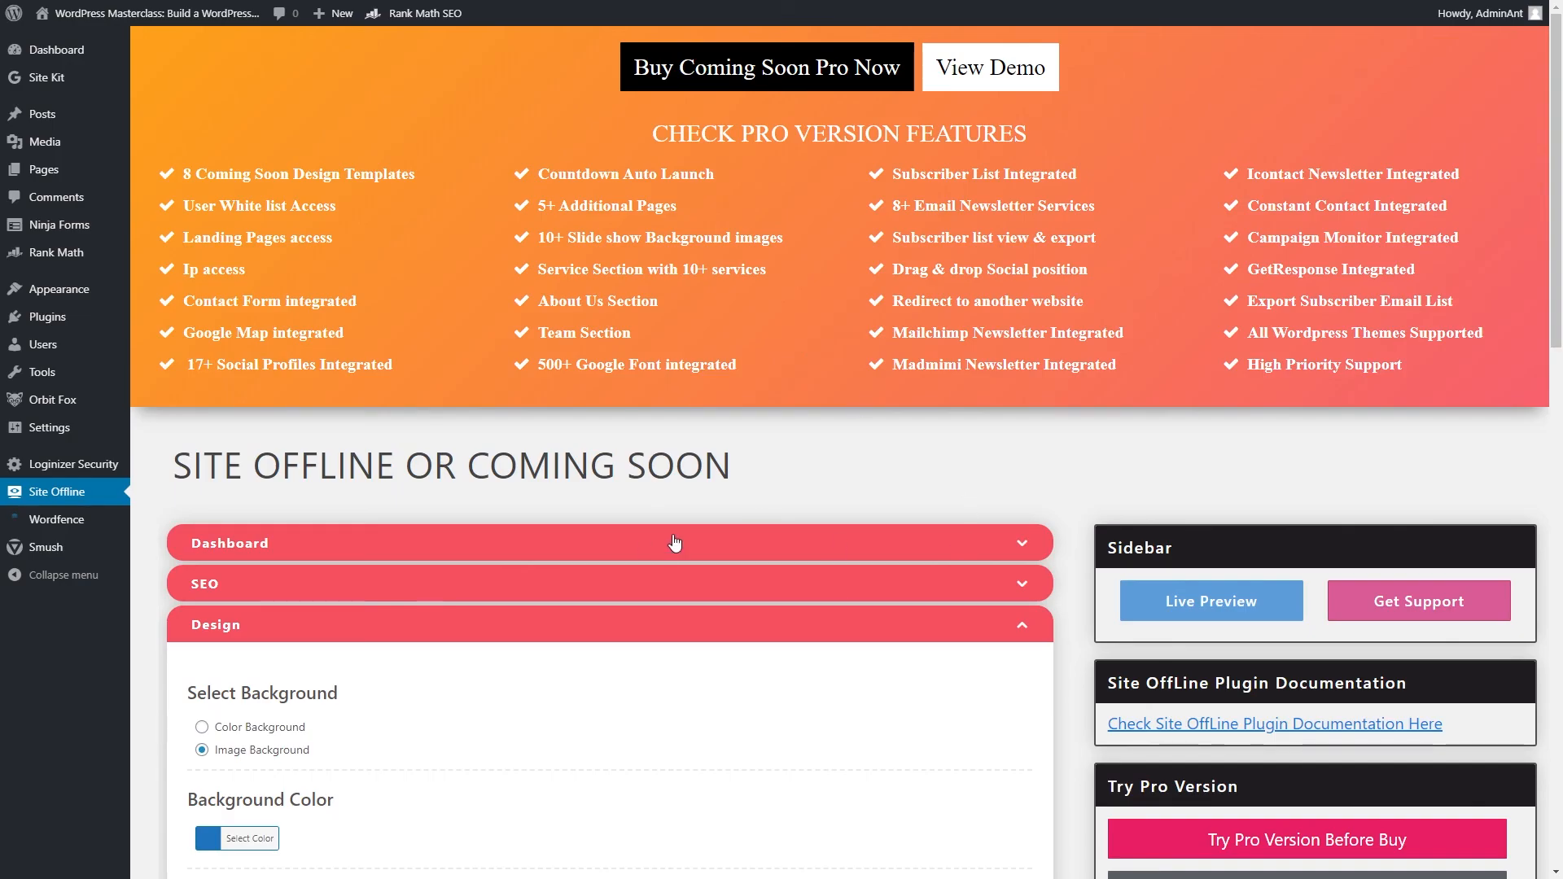
- Enable Site Offline Mode in the Dashboard section and save the settings
click(251, 547)
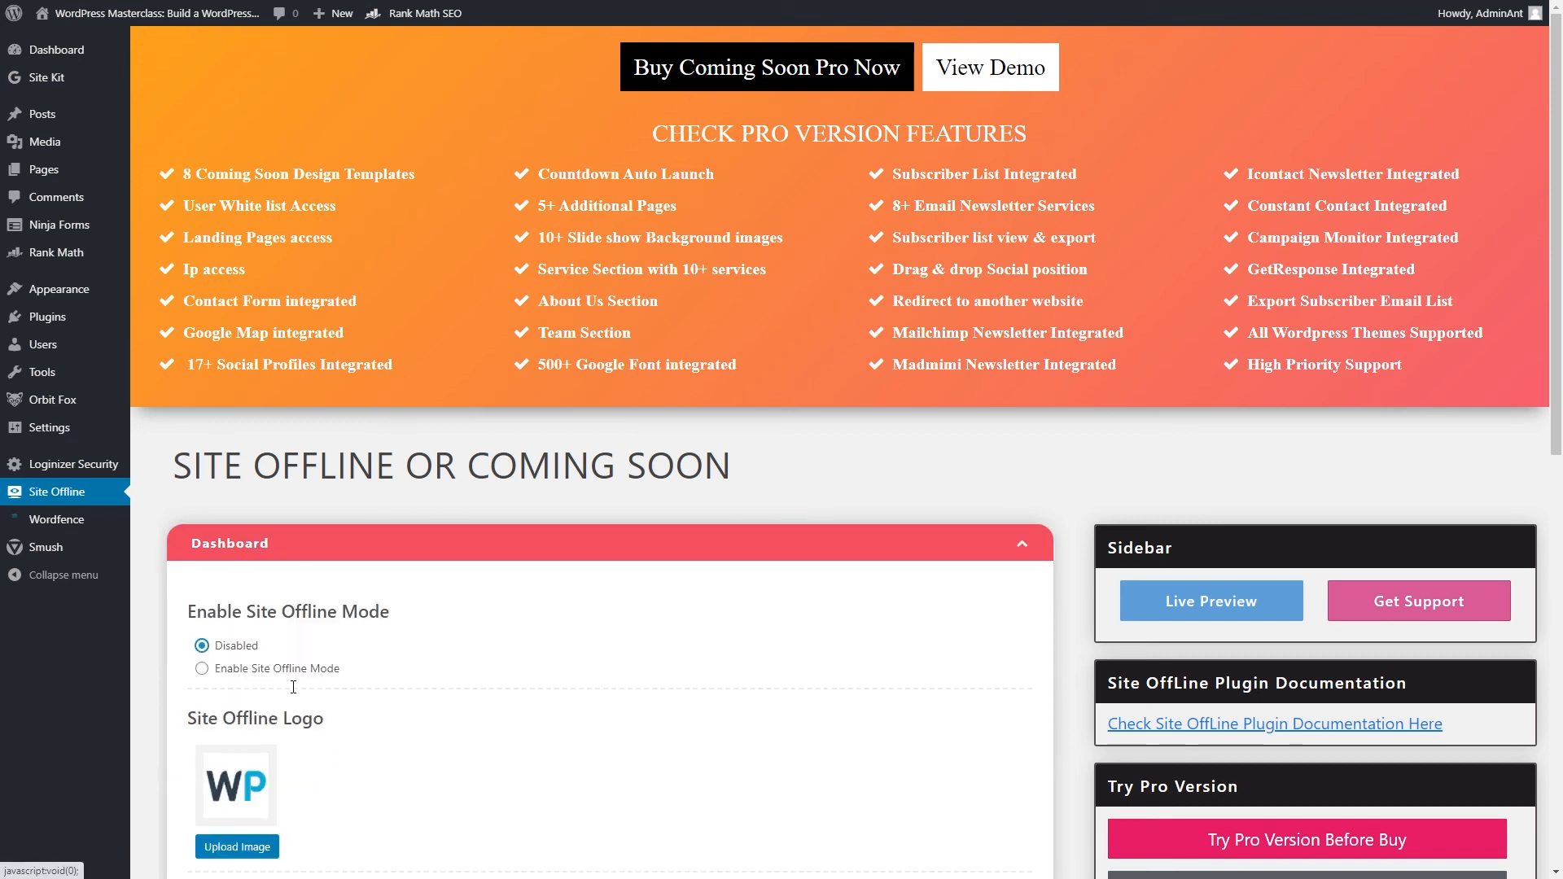
click(200, 668)
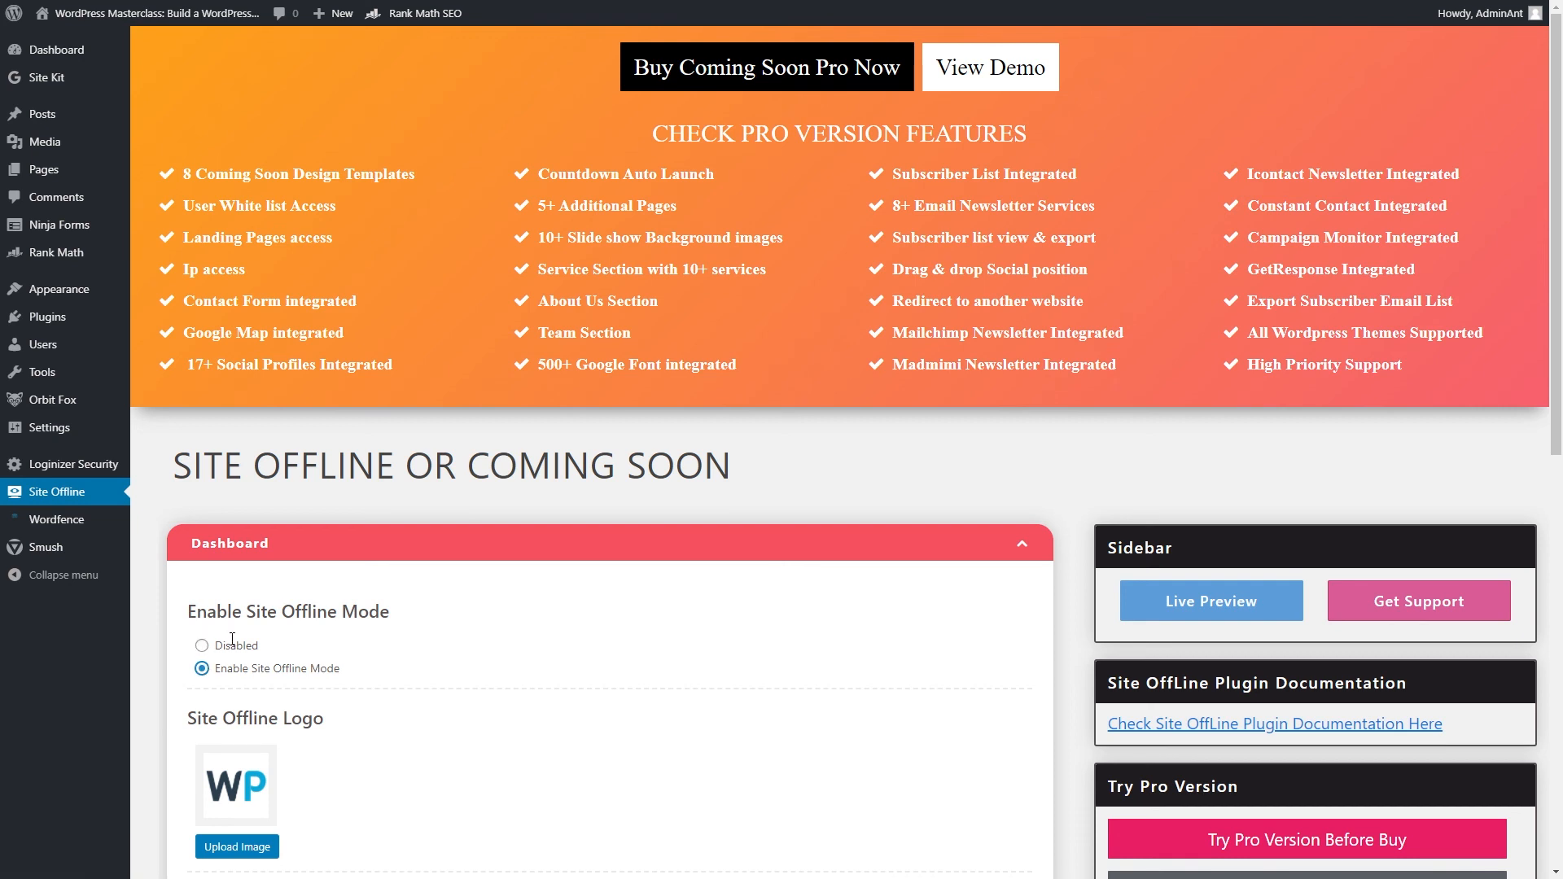
scroll(269, 570, down, 8)
click(244, 656)
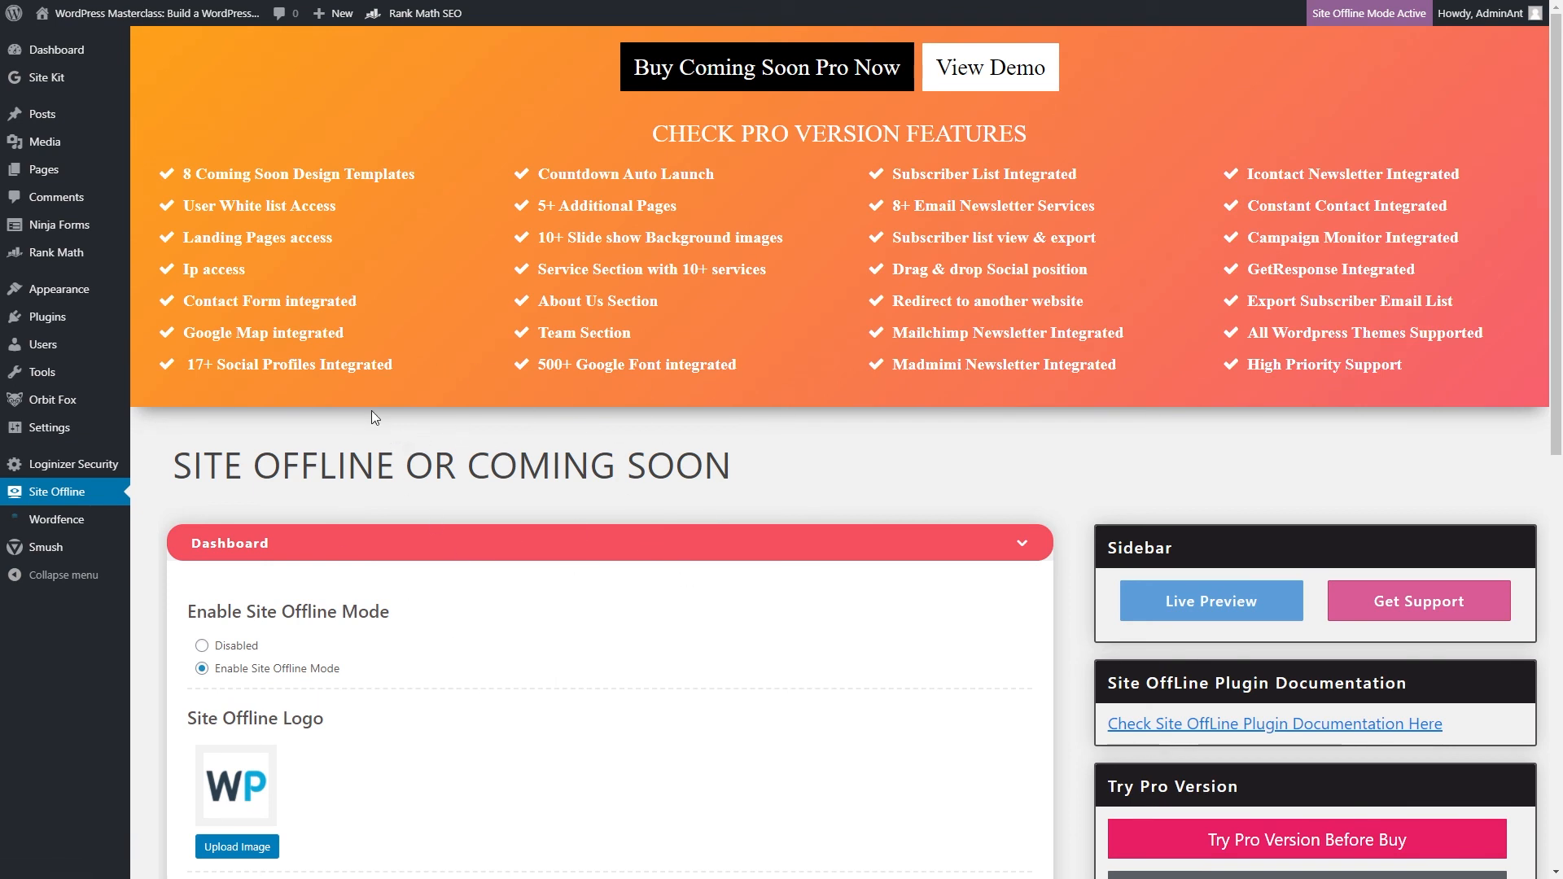
- Visit the live site, log out there, and reopen the site as a logged-out visitor
mouse_move(150, 16)
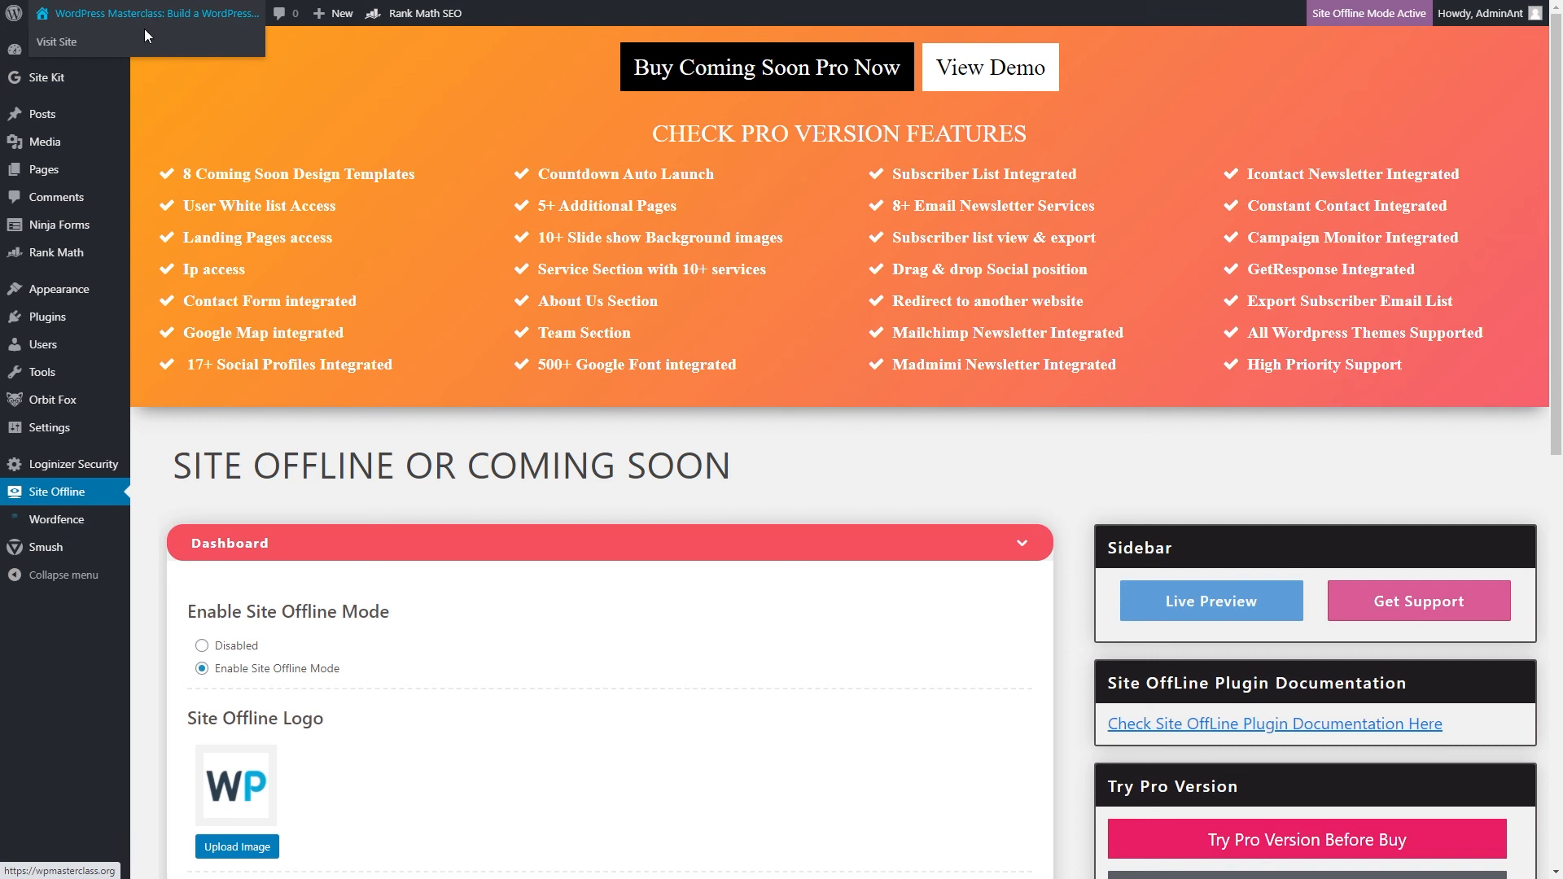
click(145, 37)
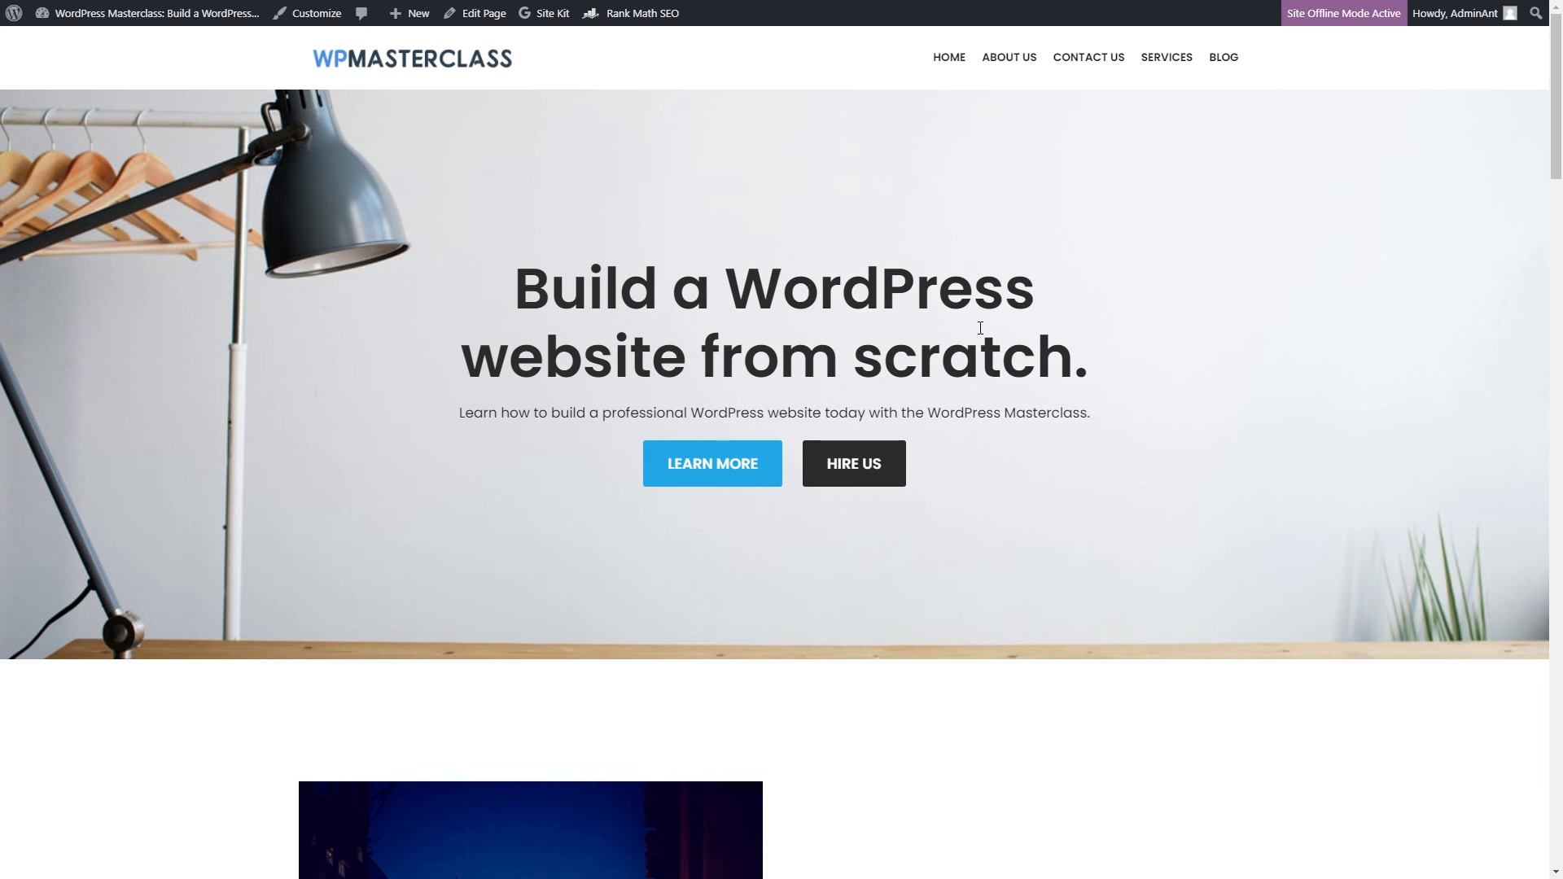
mouse_move(1457, 14)
click(1409, 95)
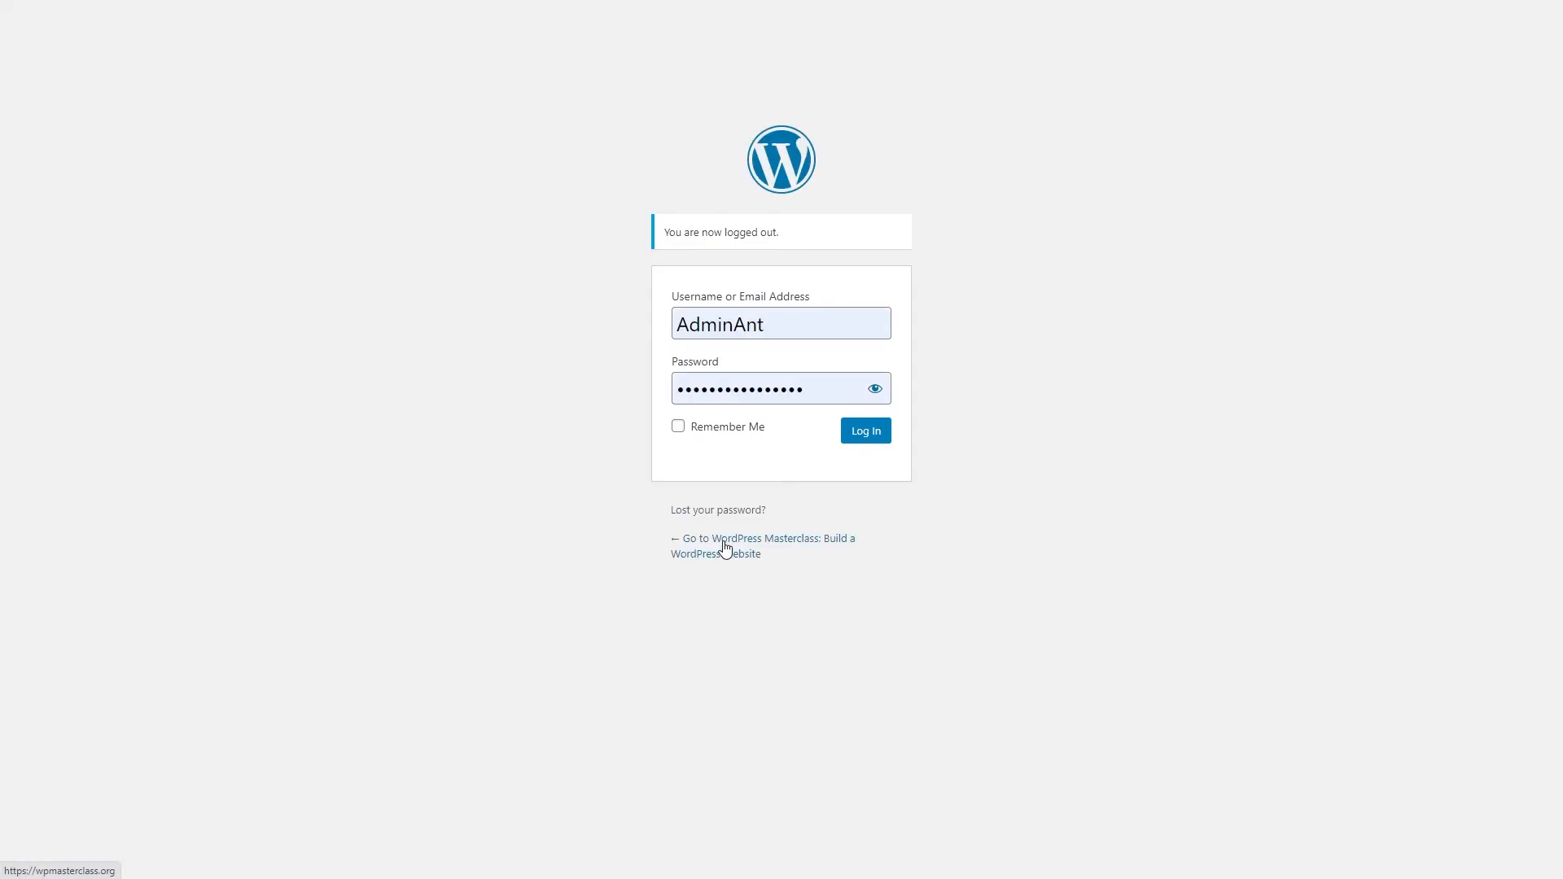
click(726, 548)
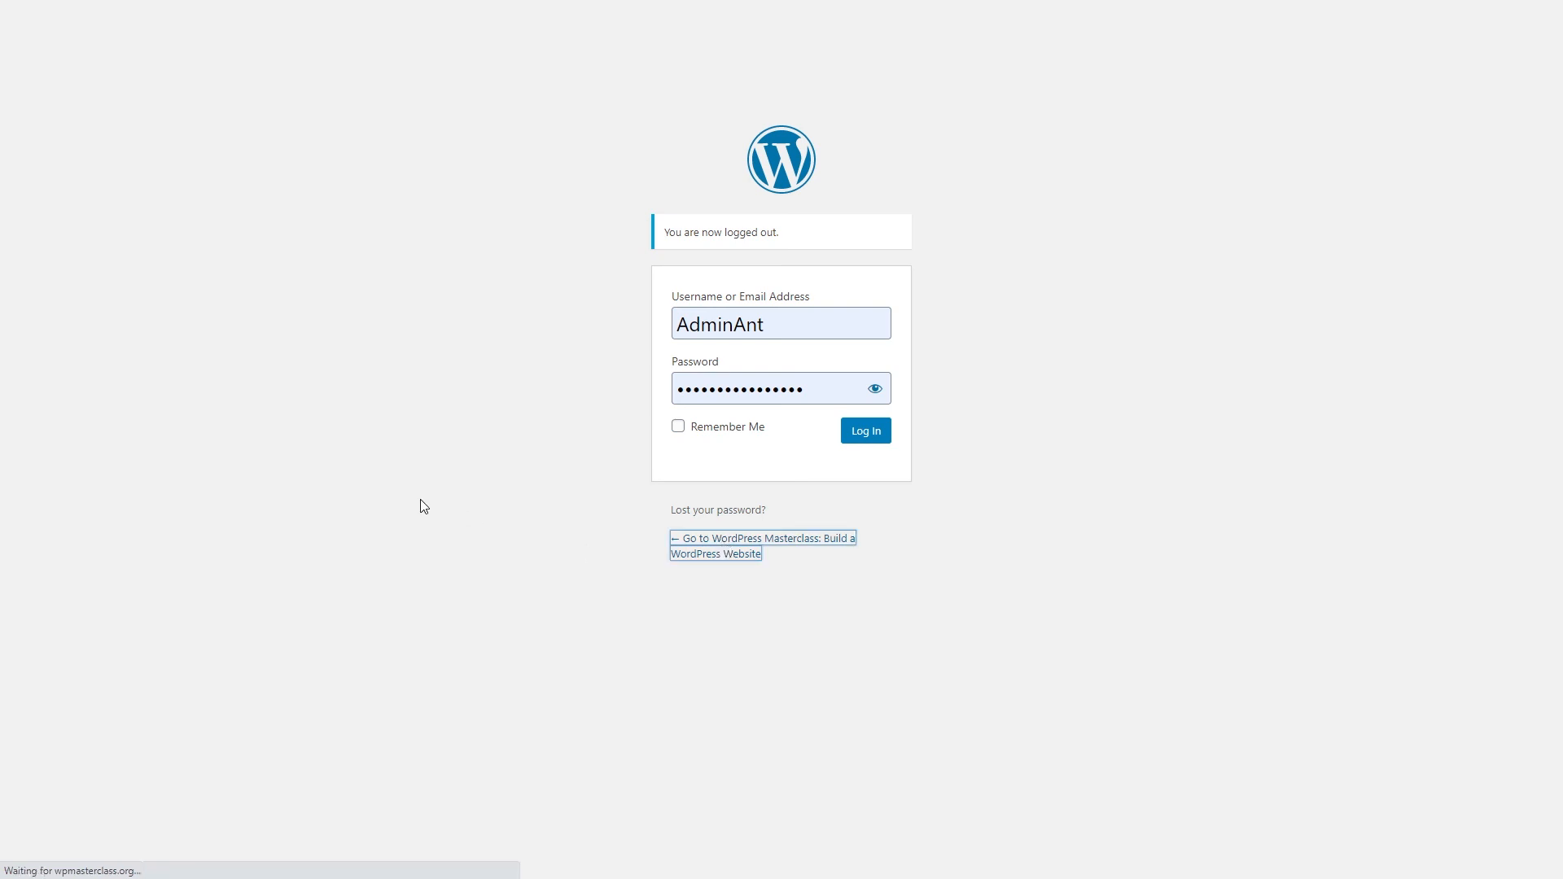